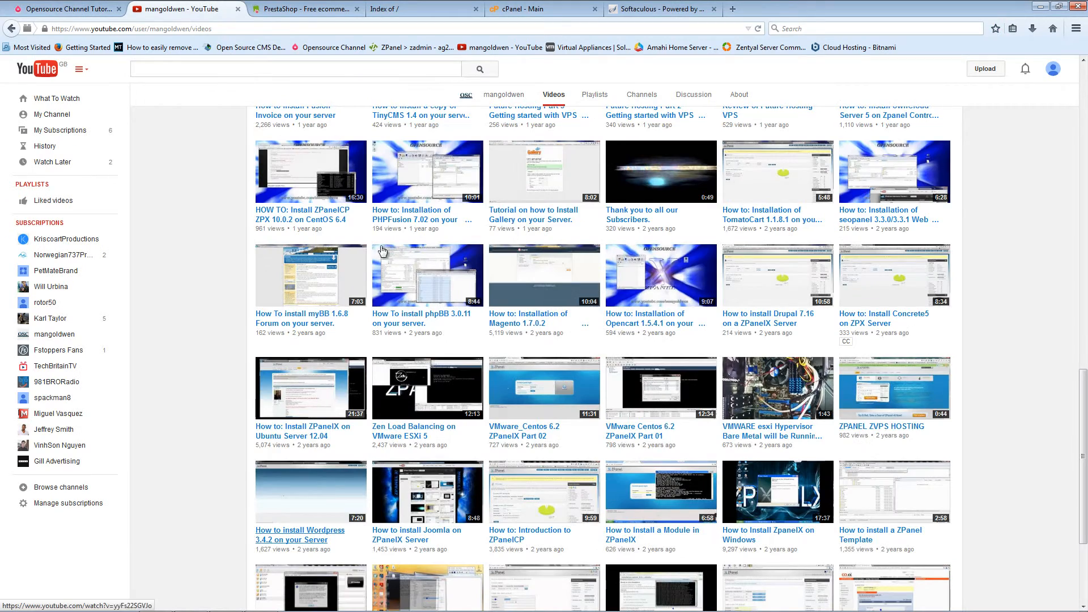
scroll(369, 251, up, 2)
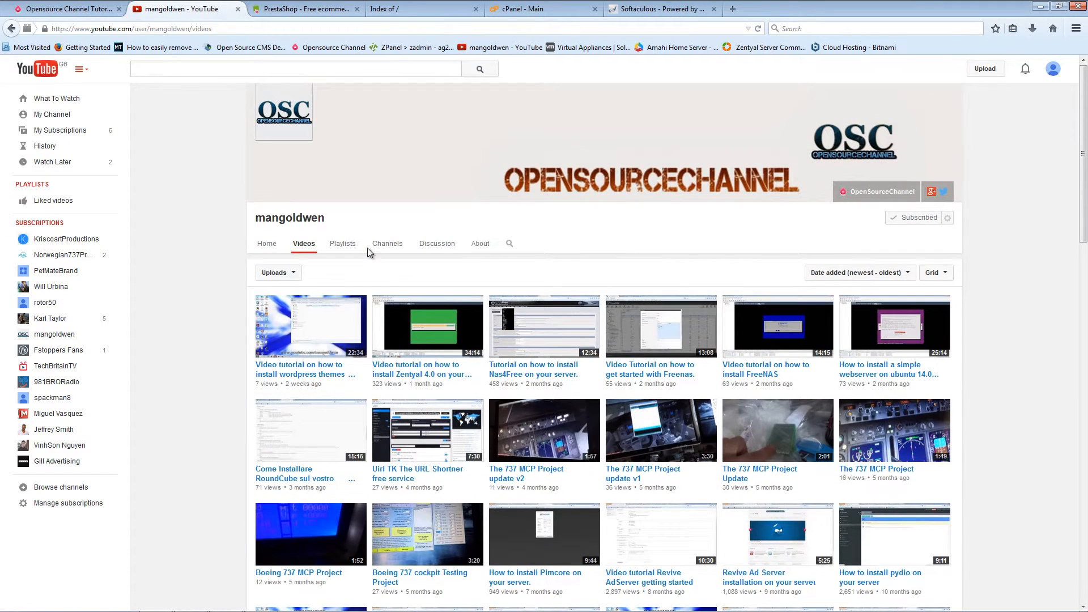
Step: Look over the YouTube channel's About page stats, then switch to the cPanel main page
click(479, 245)
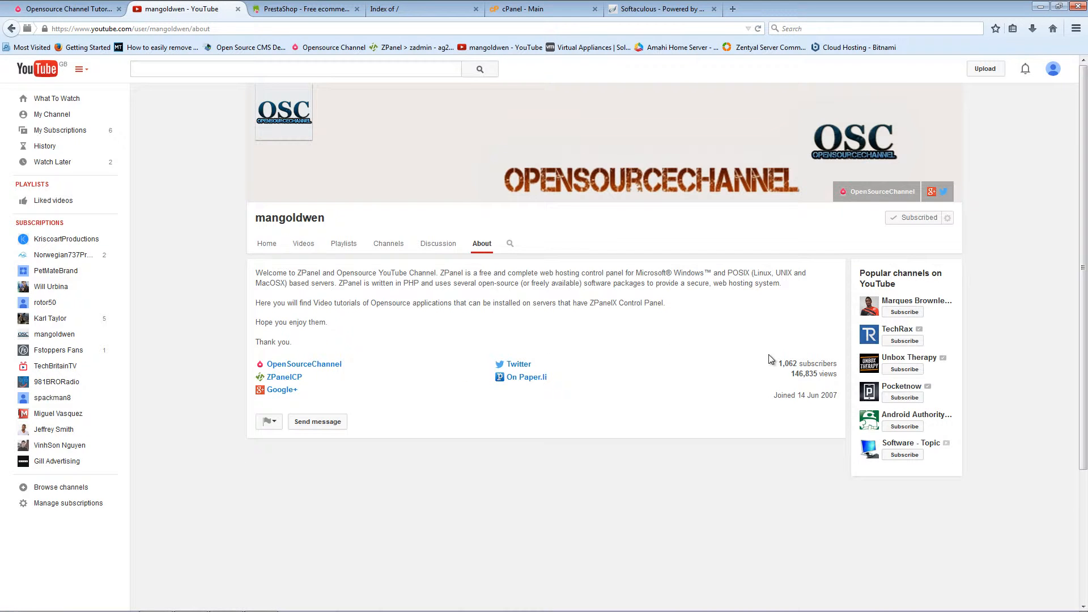
drag(771, 371, 791, 363)
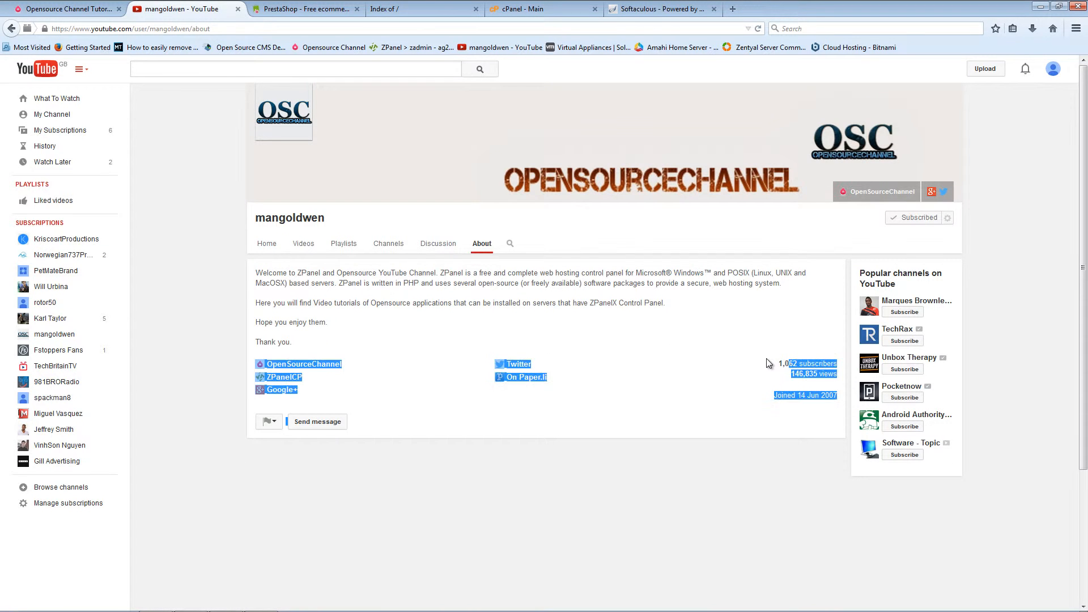
click(768, 363)
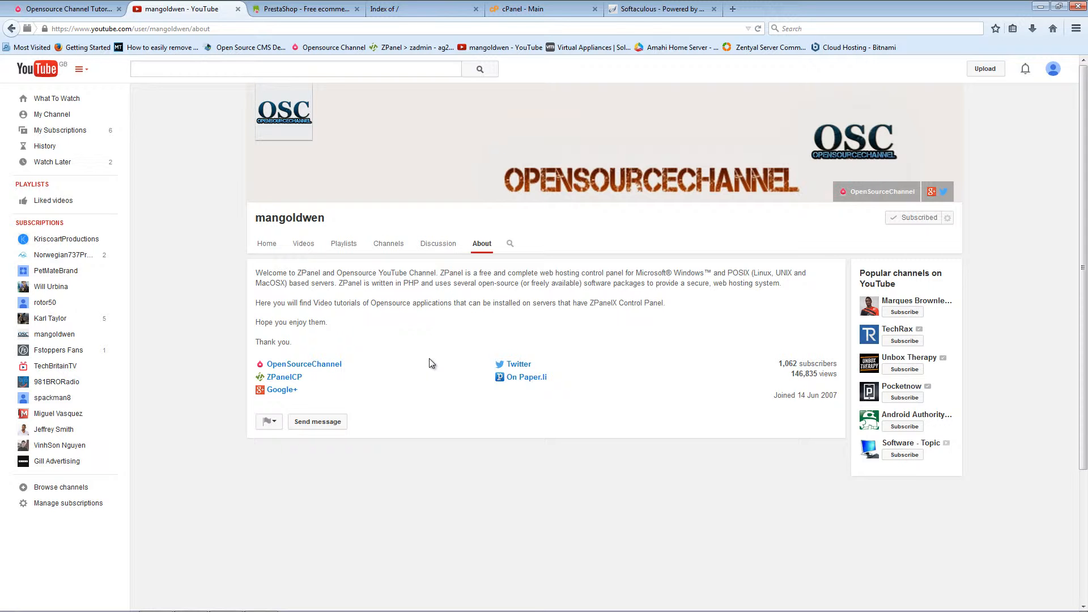
click(522, 9)
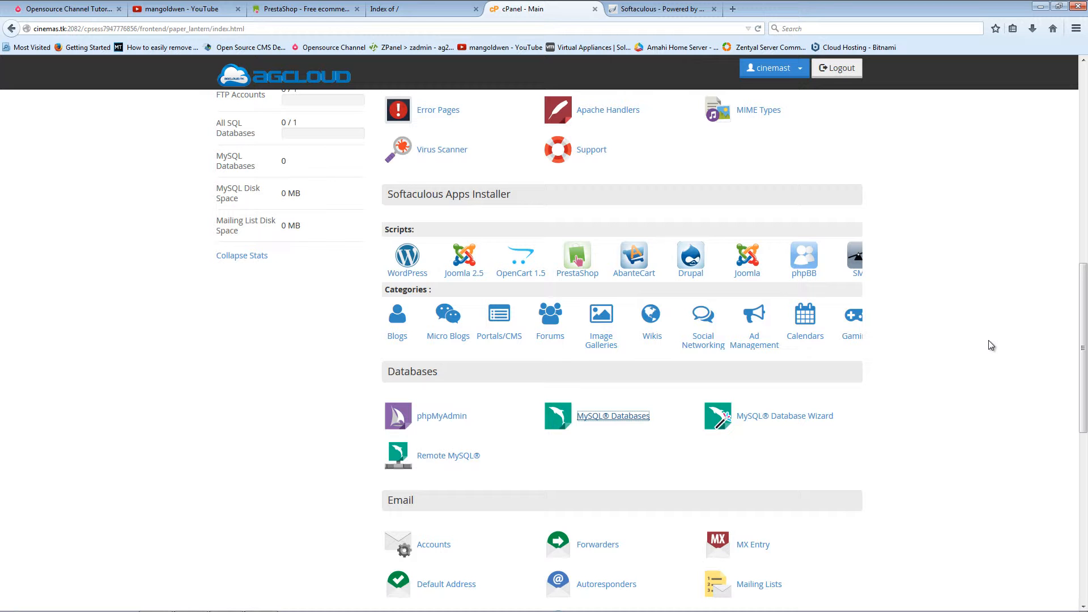
Step: Scroll through the cPanel home sections, then switch to the Softaculous Top Scripts page
scroll(988, 341, up, 10)
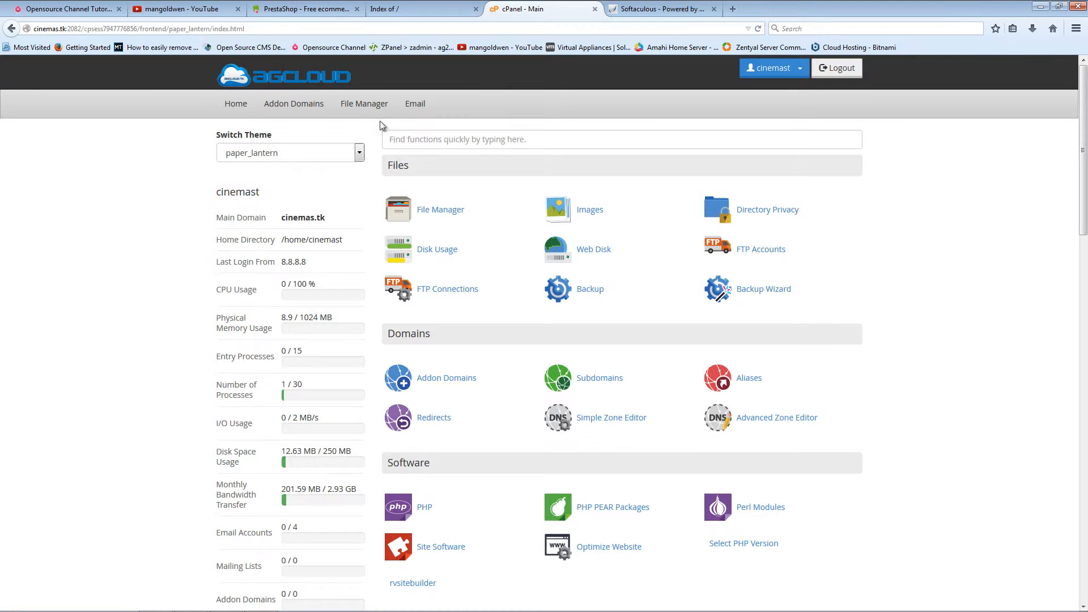
scroll(824, 290, down, 15)
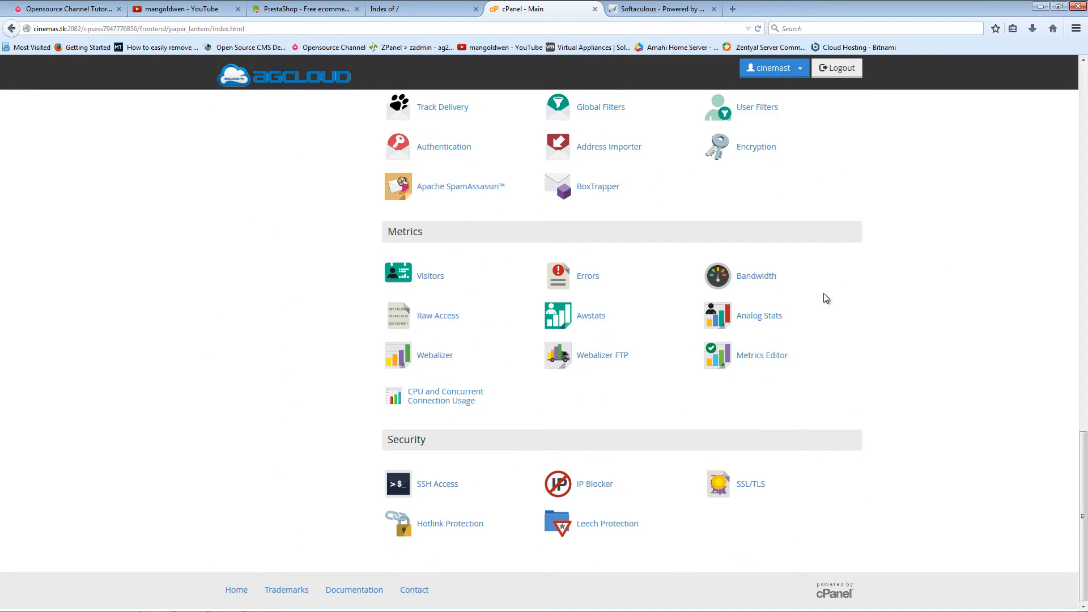
scroll(824, 297, up, 15)
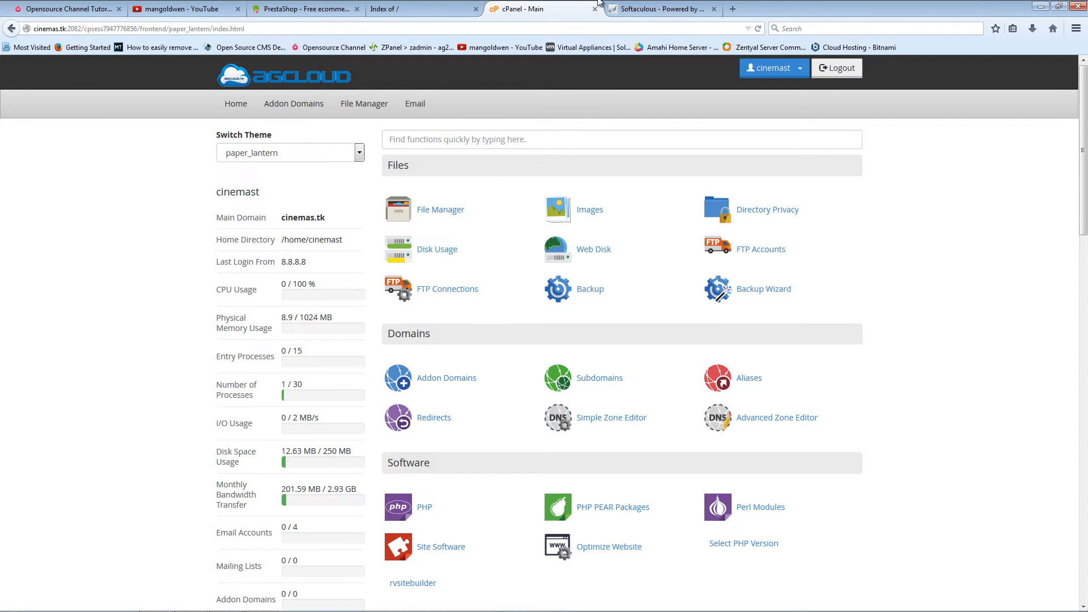
scroll(797, 227, down, 5)
scroll(765, 271, down, 5)
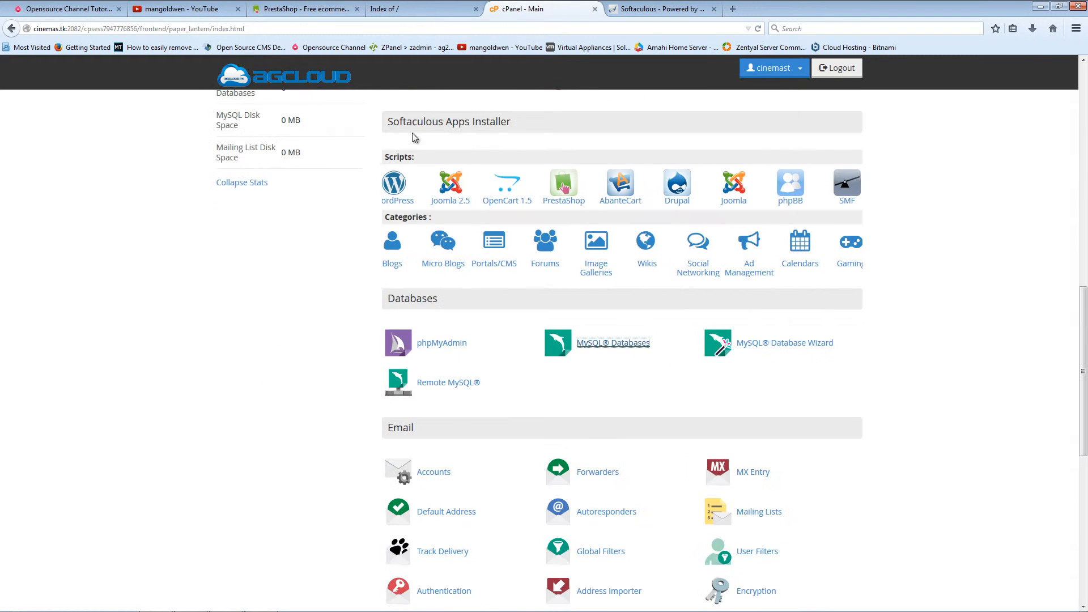
scroll(928, 343, up, 3)
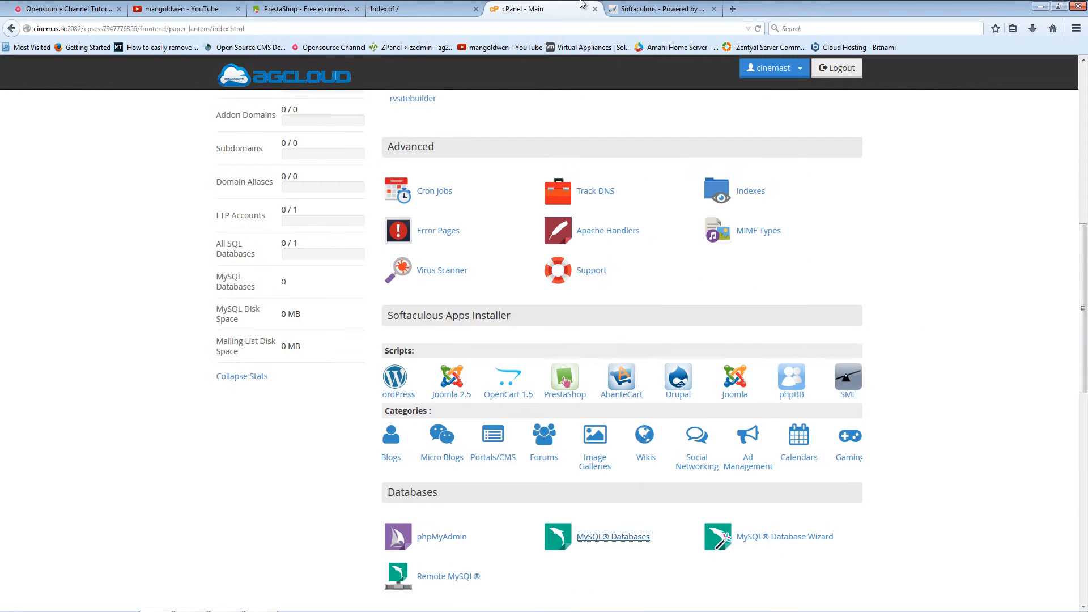
click(662, 9)
Step: Browse the Softaculous Top Scripts list and WHMCS card, then switch to the PrestaShop homepage
scroll(229, 228, down, 3)
scroll(229, 229, up, 3)
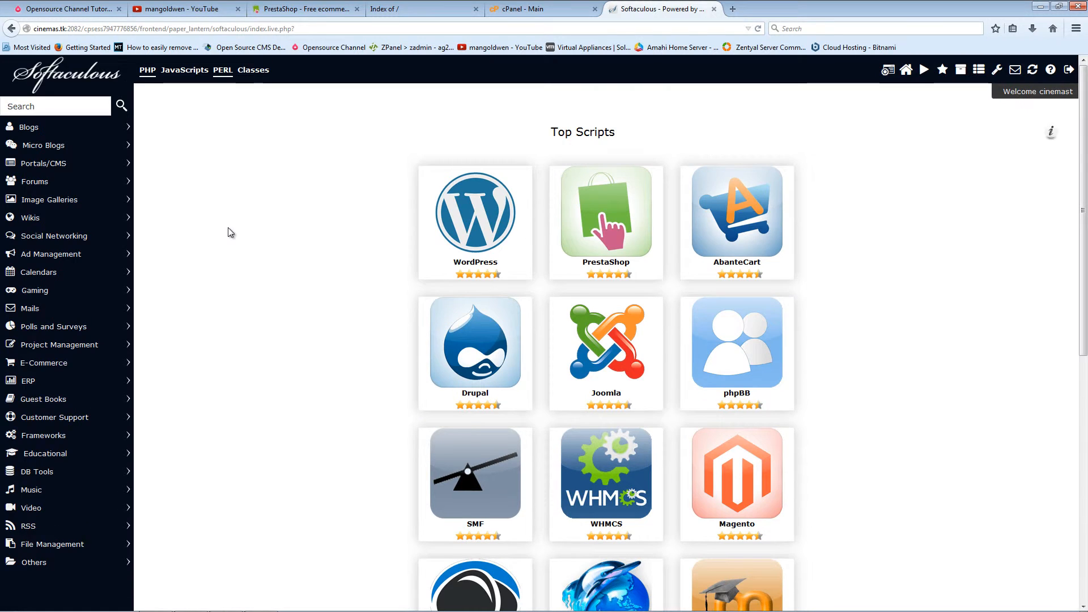
scroll(228, 227, down, 7)
scroll(228, 232, up, 7)
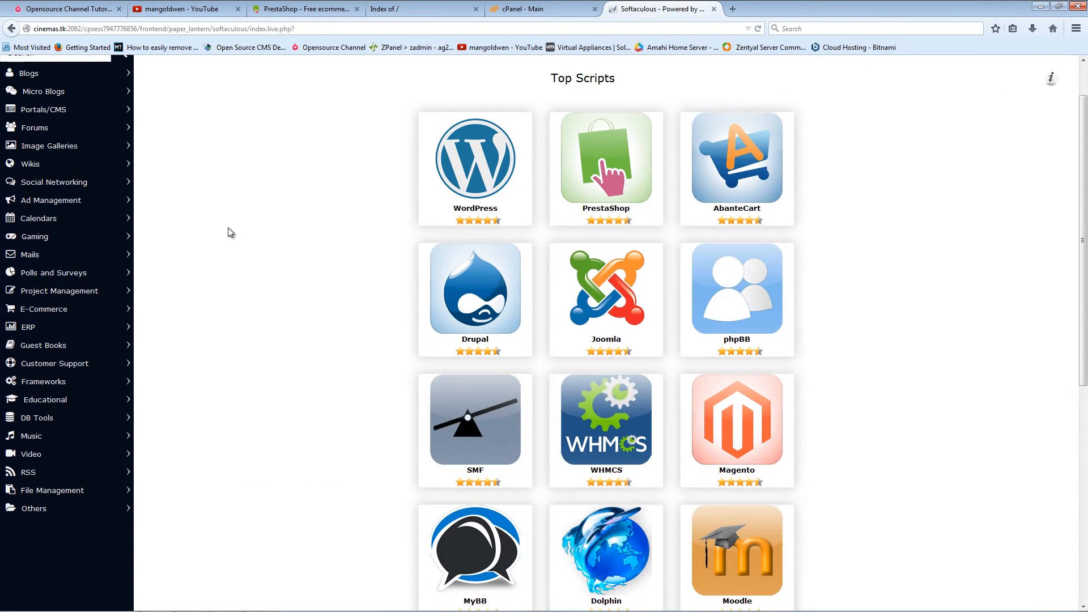
mouse_move(586, 477)
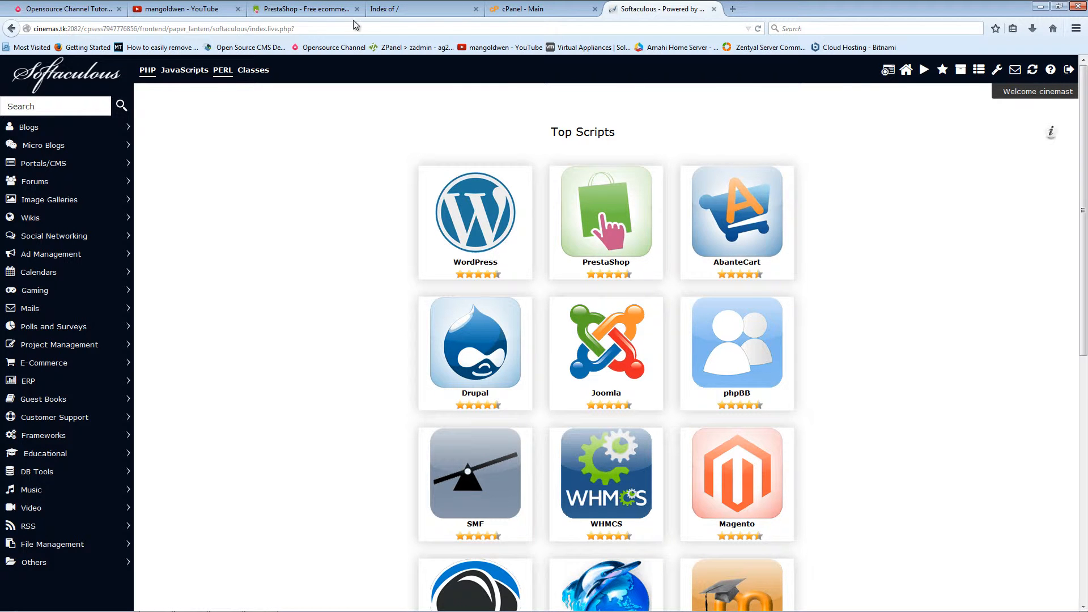
click(333, 8)
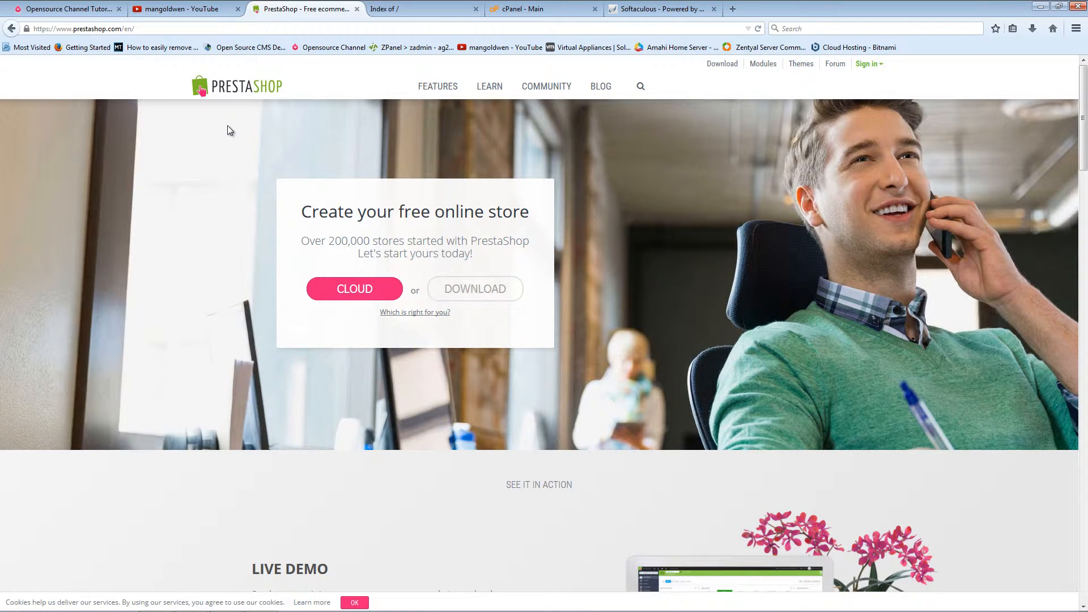
Step: Save prestashop_1.6.0.11.zip (20.9 MB) and show it in the full downloads library
click(720, 64)
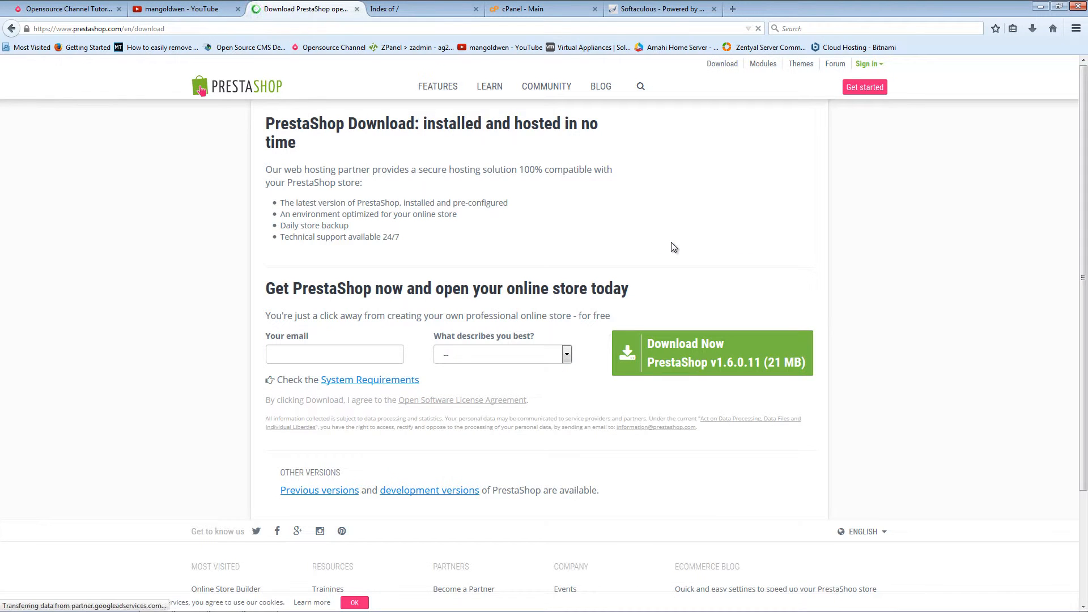
click(675, 363)
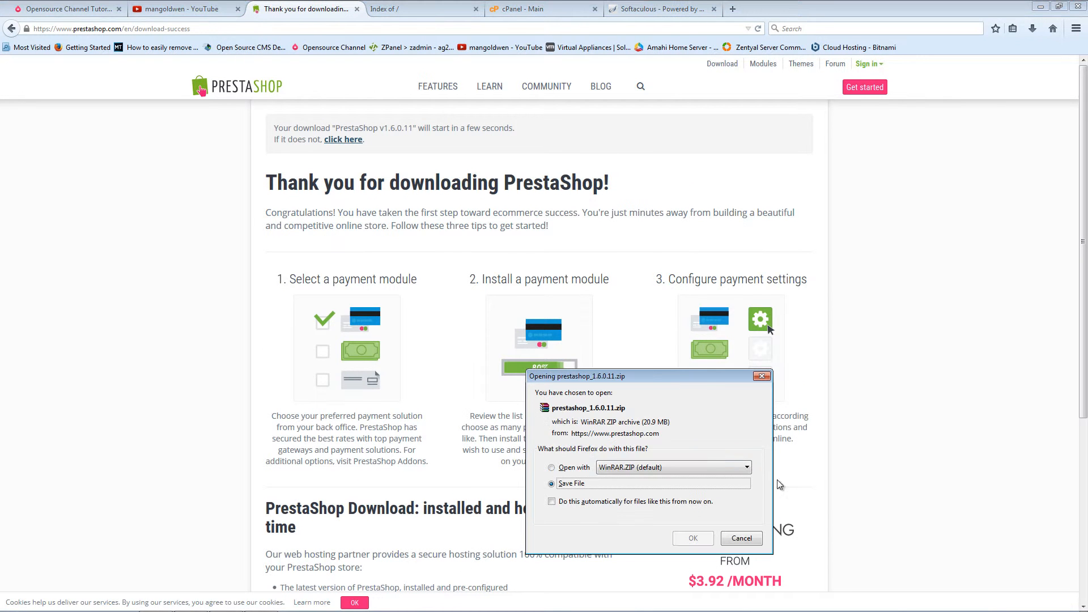
click(696, 538)
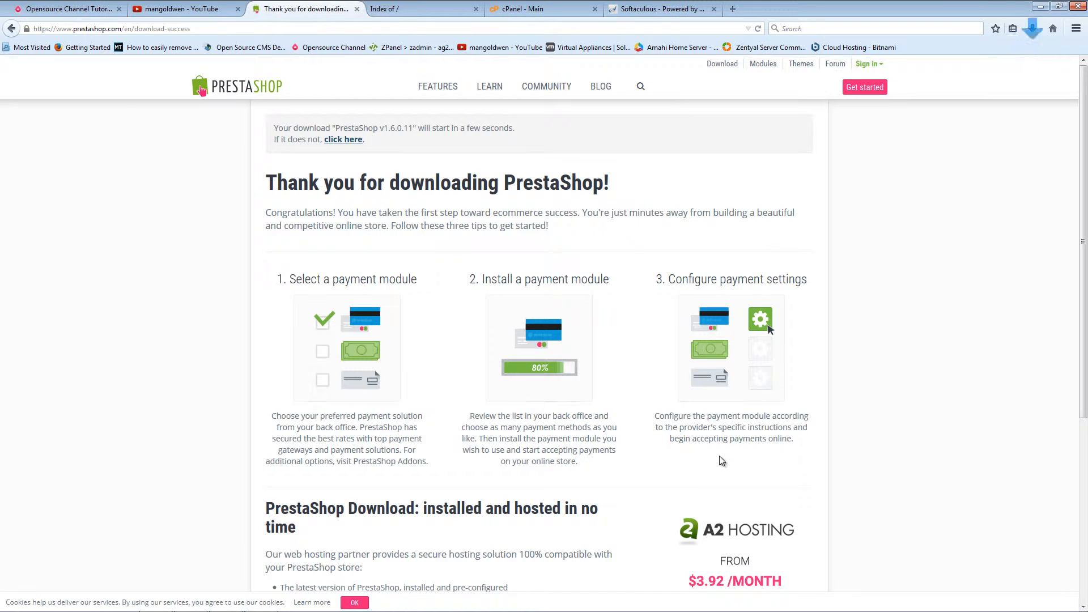
click(1033, 29)
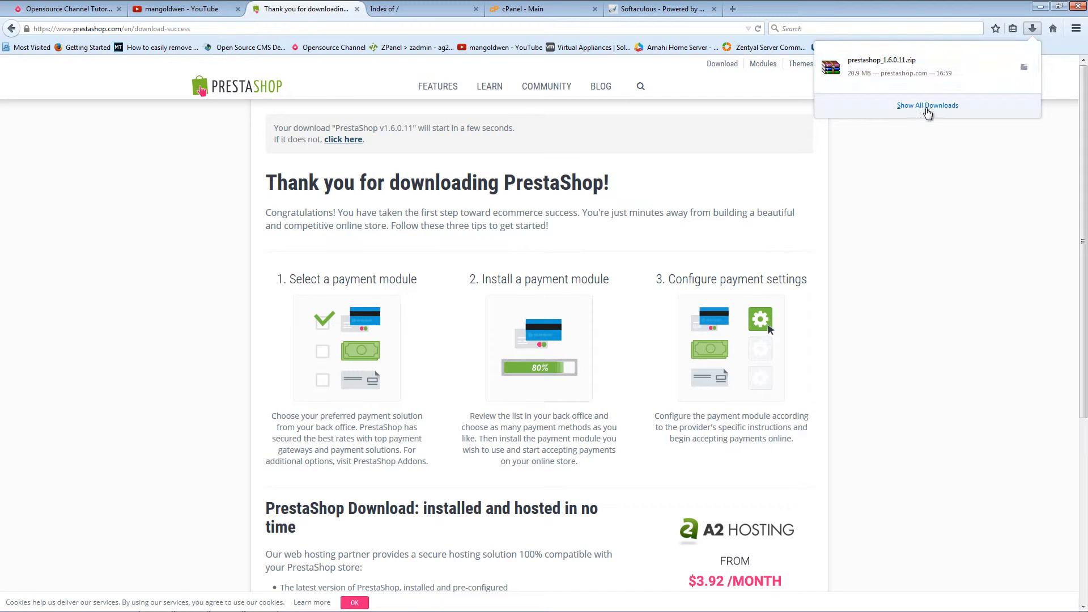
click(928, 106)
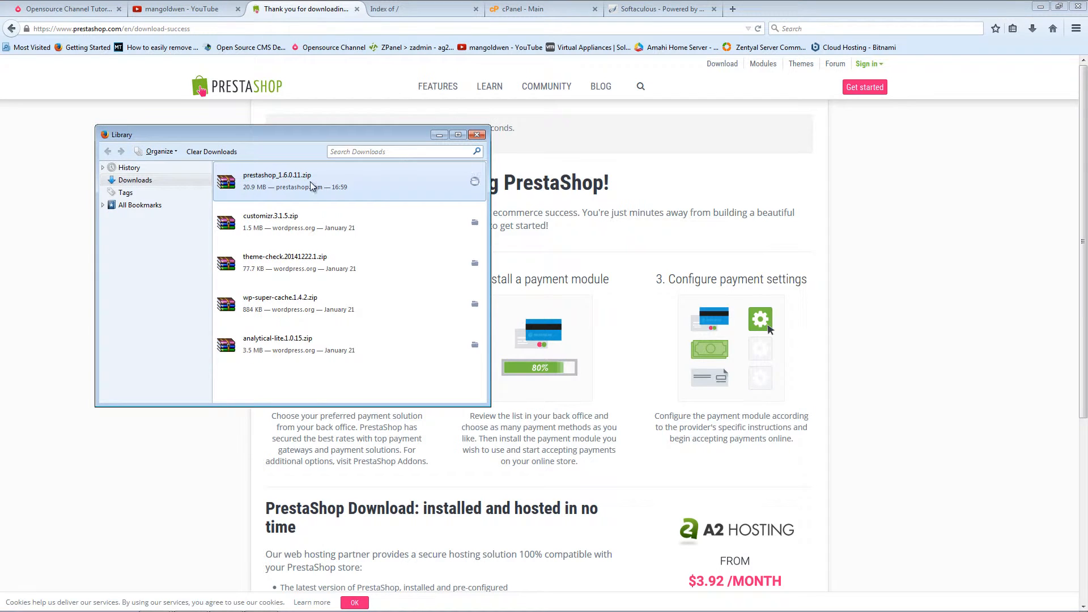
Step: Open the Downloads folder holding the PrestaShop zip and close the downloads library
right_click(374, 196)
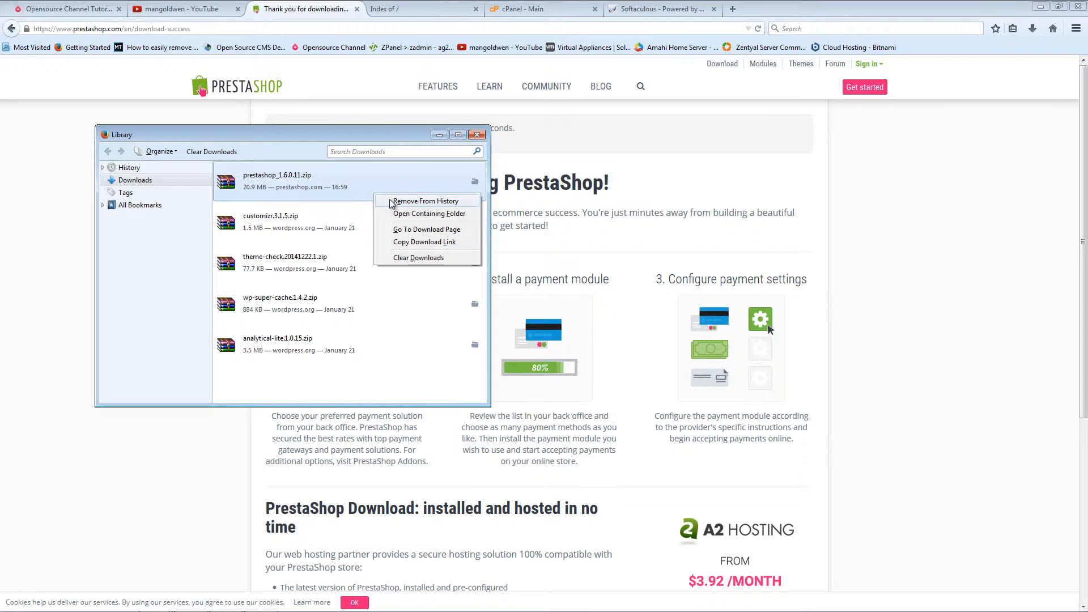
click(395, 214)
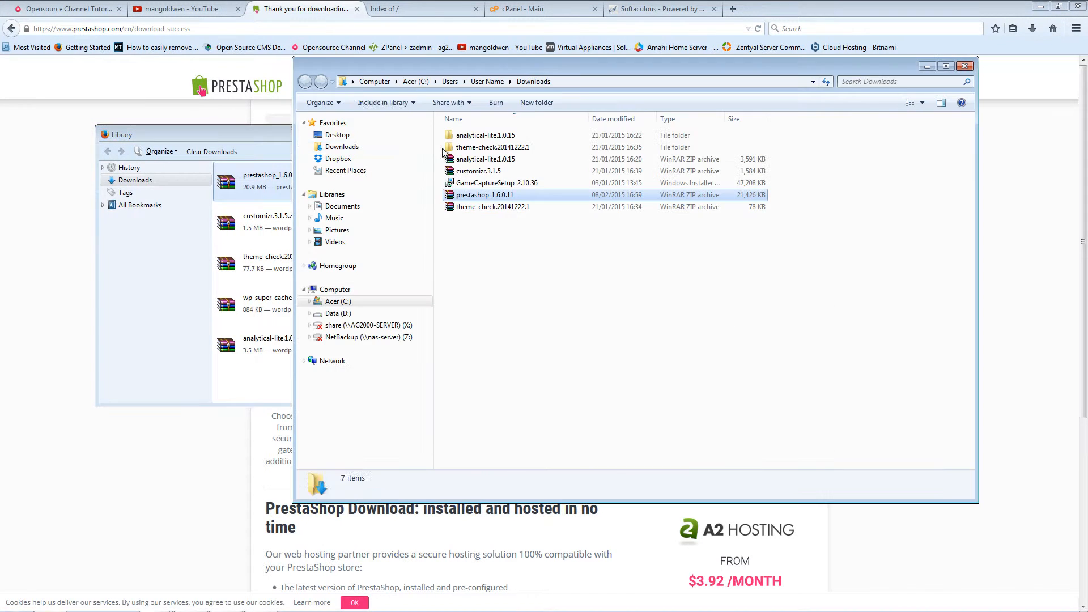
click(287, 135)
click(474, 135)
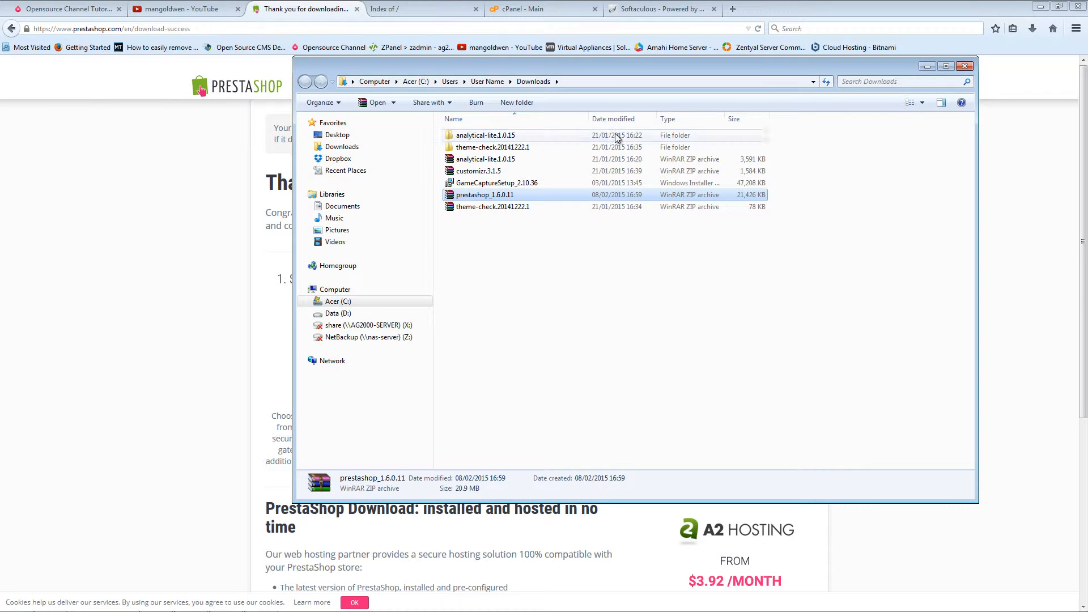
drag(776, 72, 800, 135)
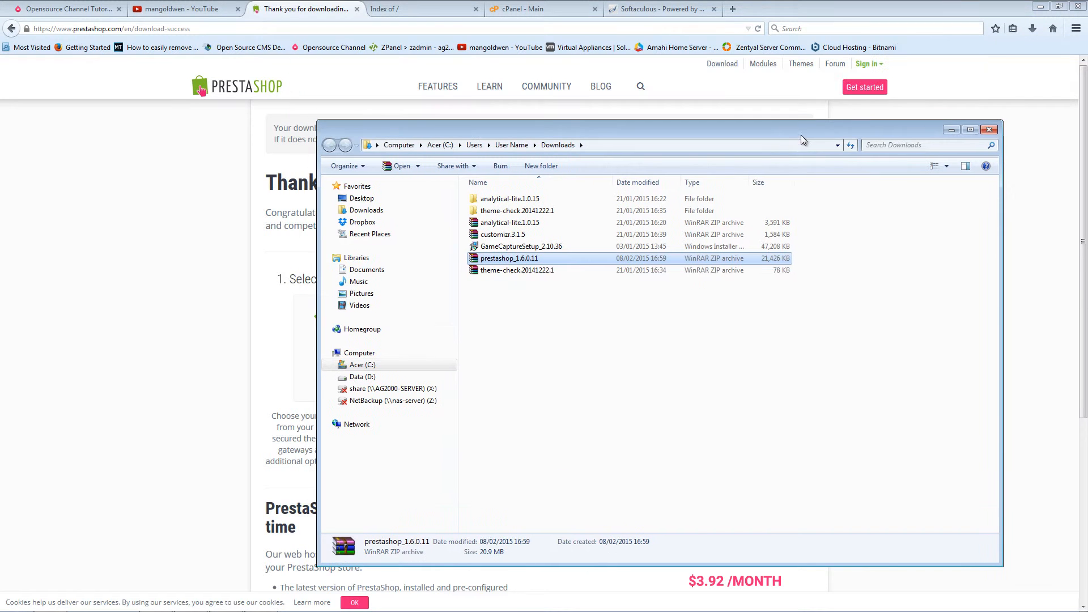
Step: Extract prestashop_1.6.0.11.zip into a prestashop_1.6.0.11 folder, then return to cPanel
double_click(515, 259)
right_click(513, 259)
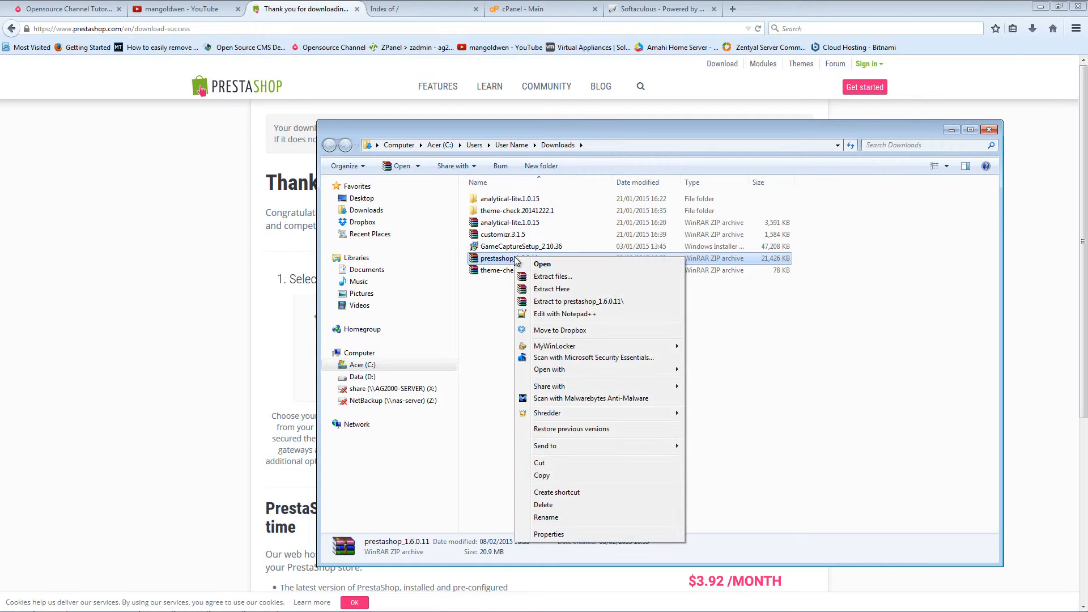
click(569, 301)
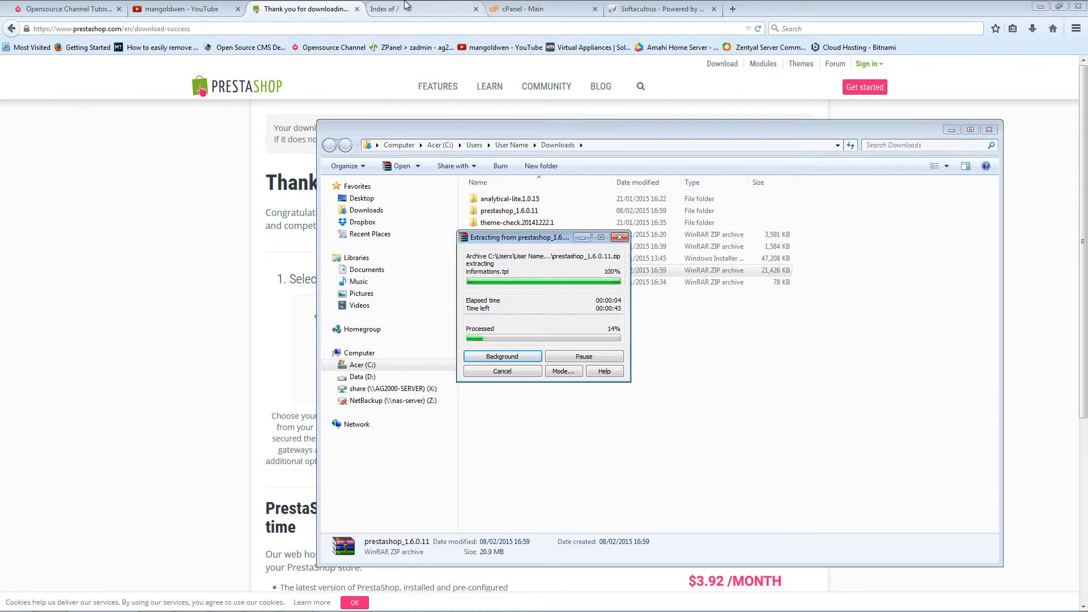
click(537, 8)
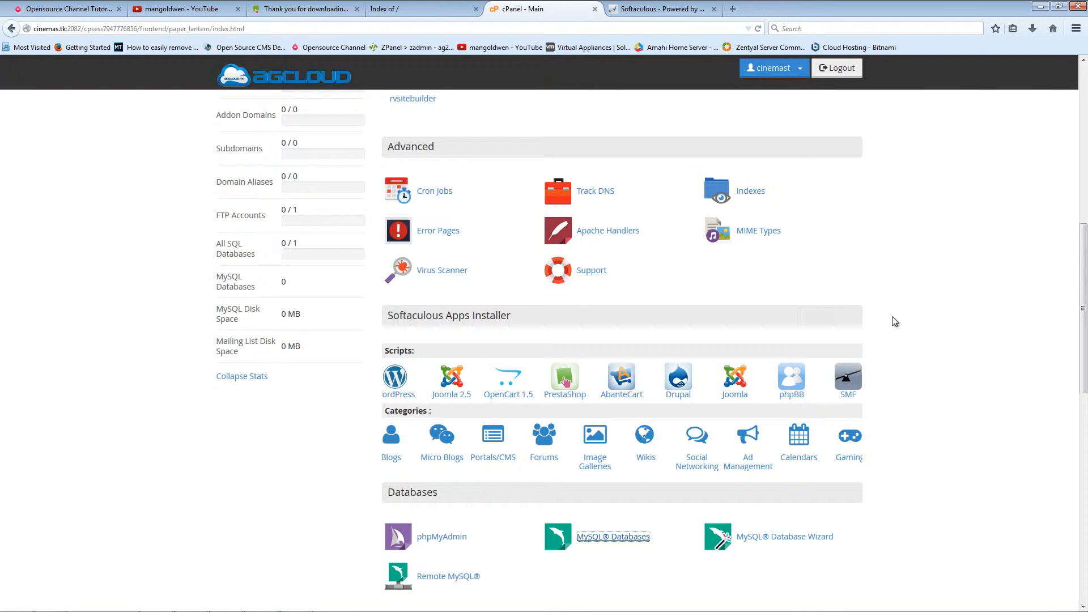
Step: Highlight the 250 MB disk space and 2.93 GB monthly bandwidth limits, then return to PrestaShop's download page
scroll(891, 319, down, 5)
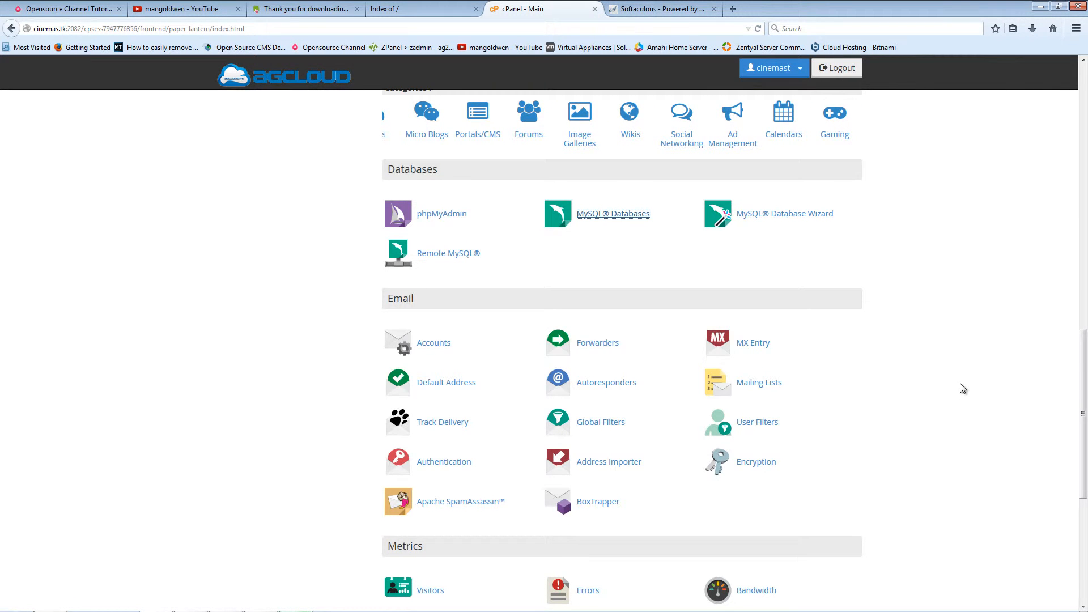
scroll(962, 388, up, 5)
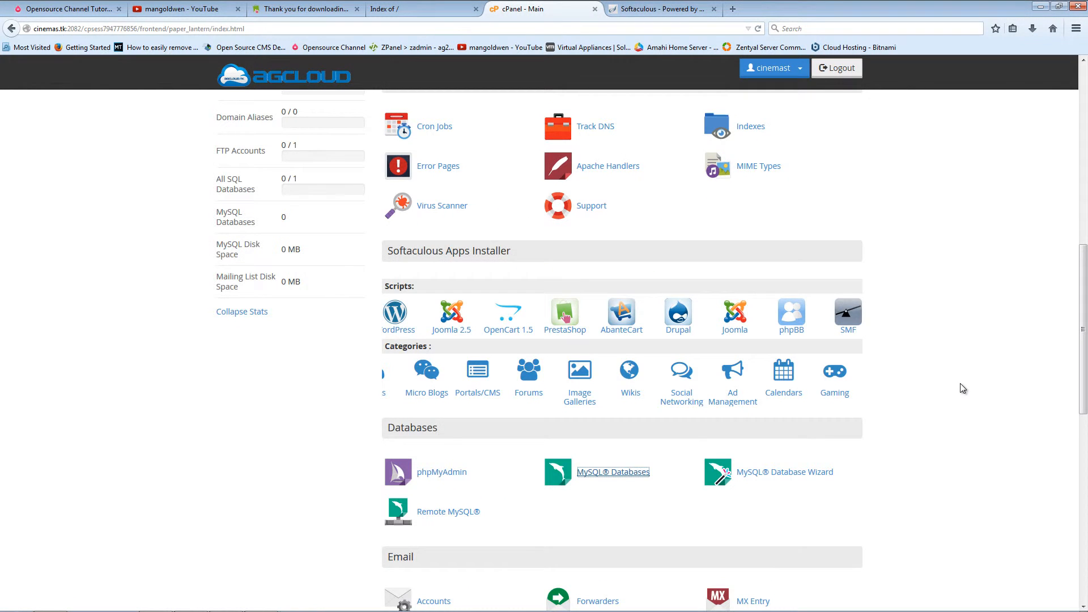
scroll(941, 377, up, 6)
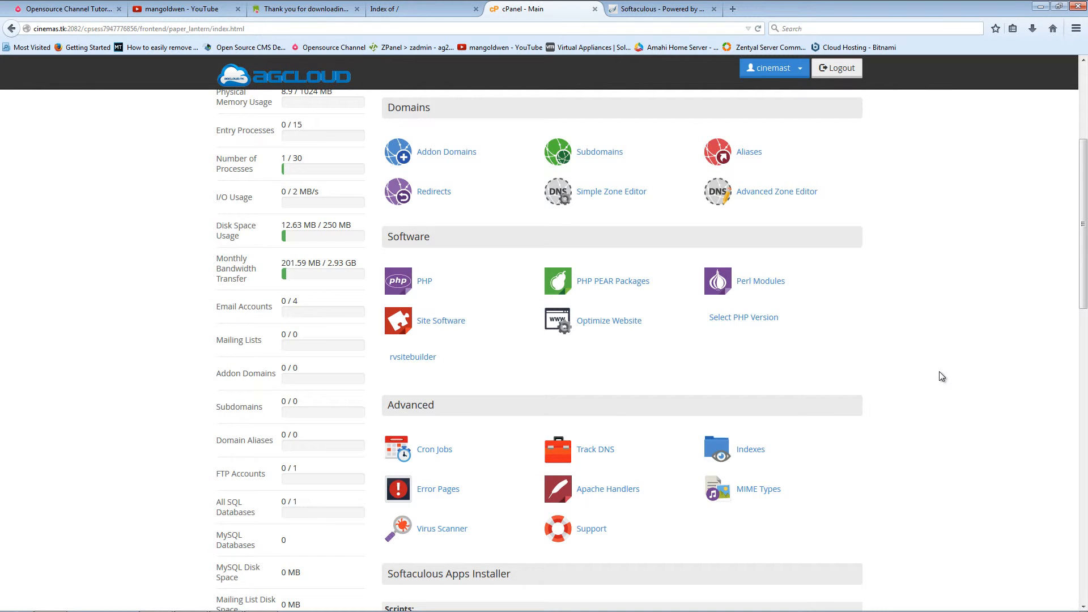
scroll(940, 372, up, 4)
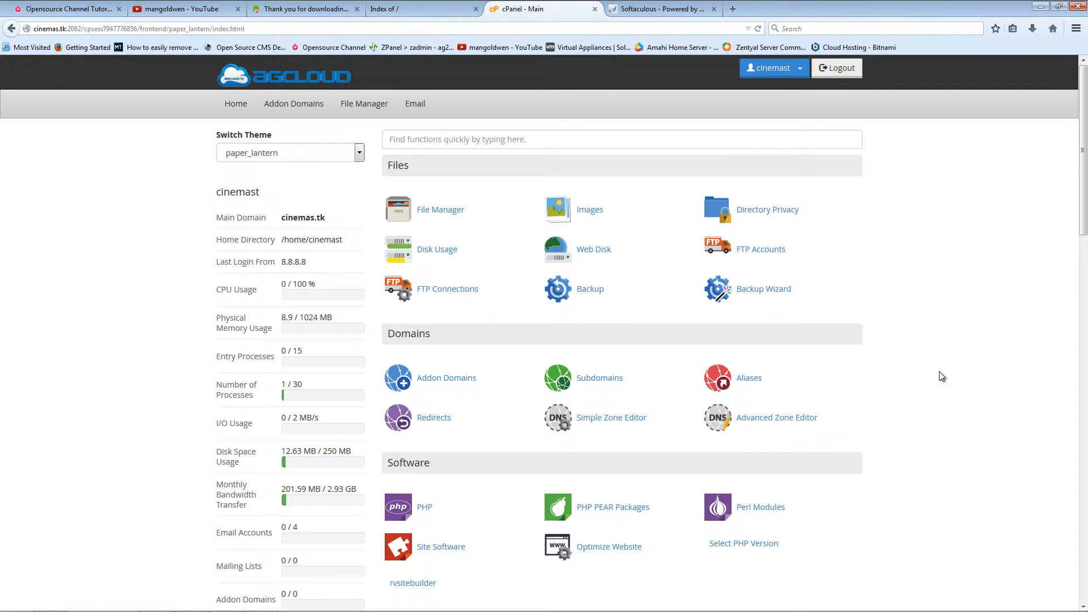
scroll(939, 374, down, 1)
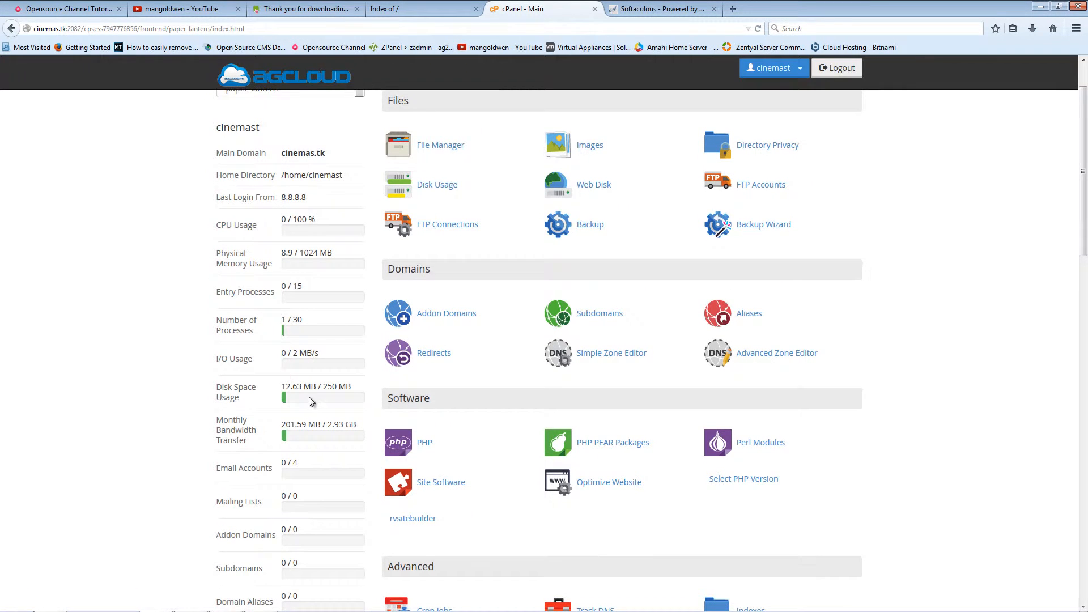
drag(322, 389, 344, 390)
drag(325, 425, 355, 434)
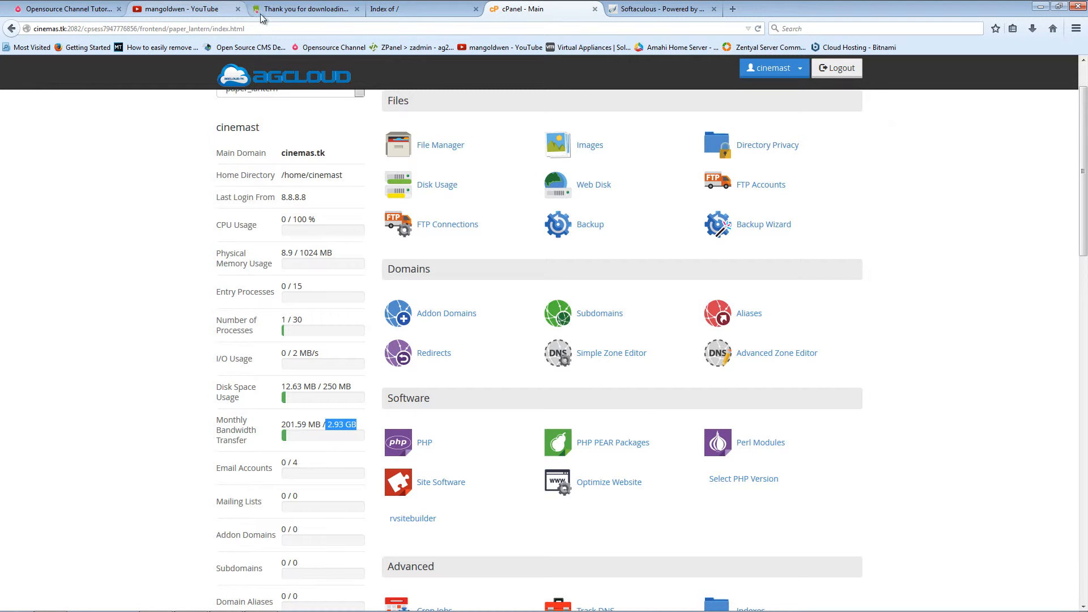
click(312, 4)
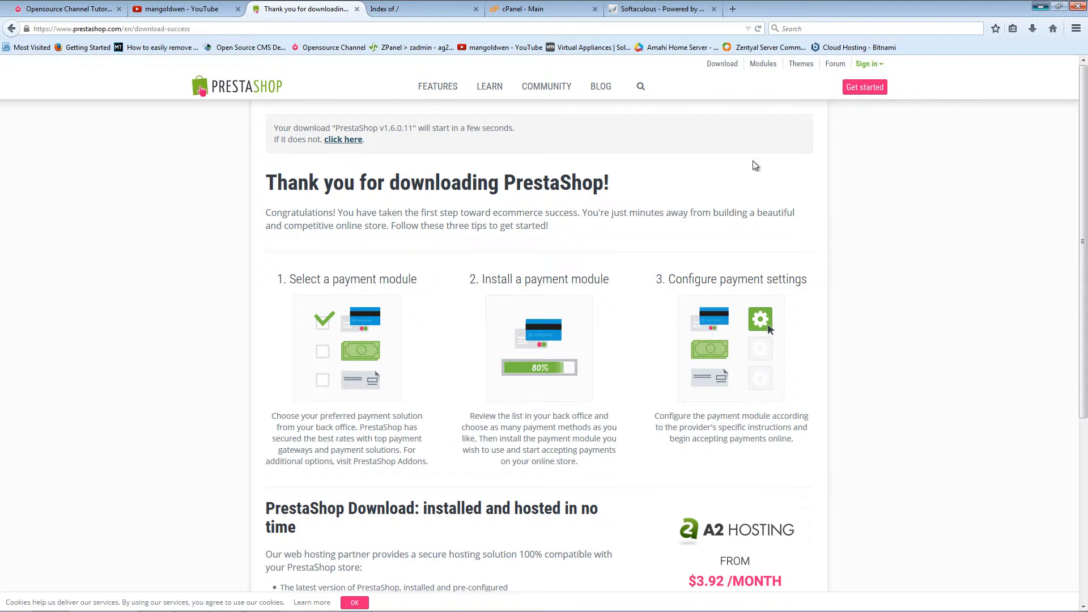
Step: Open the extracted prestashop_1.6.0.11 folder beside FileZilla, then restore the browser
click(1040, 10)
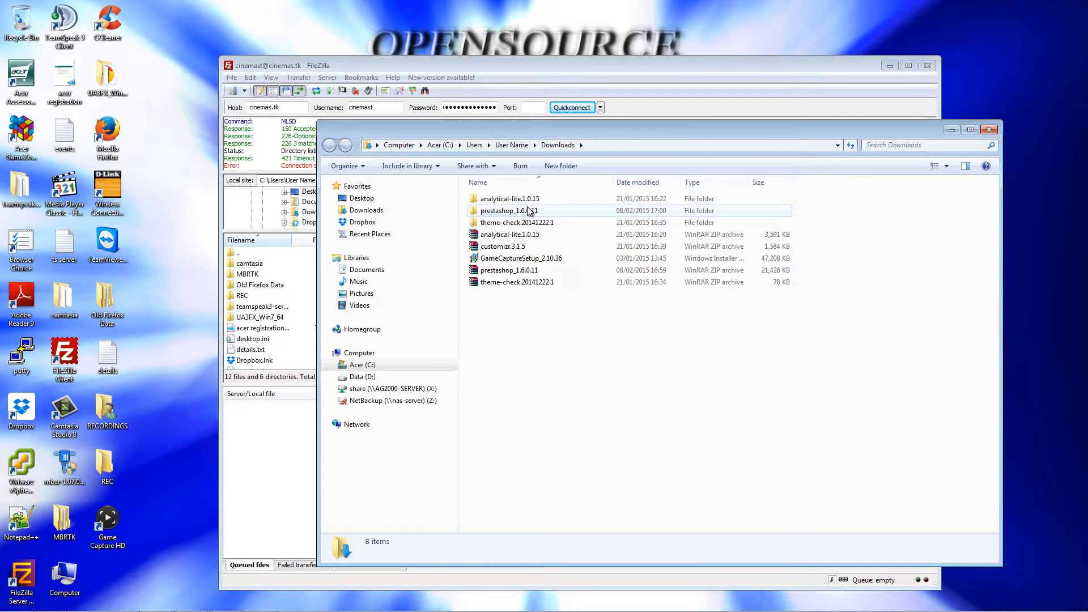
double_click(529, 213)
drag(532, 128, 570, 289)
drag(569, 252, 563, 186)
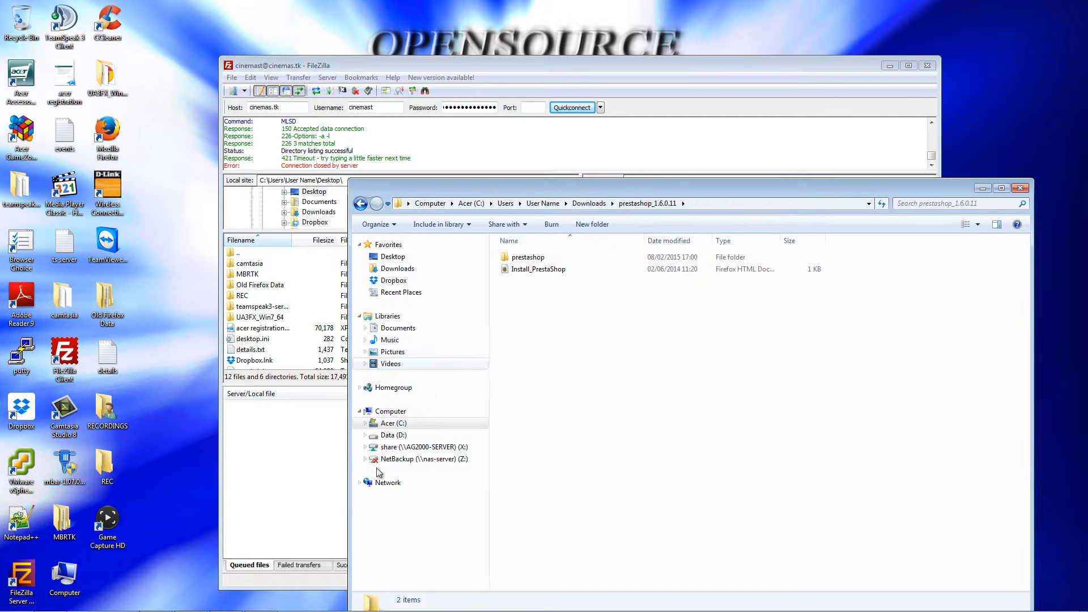
mouse_move(199, 607)
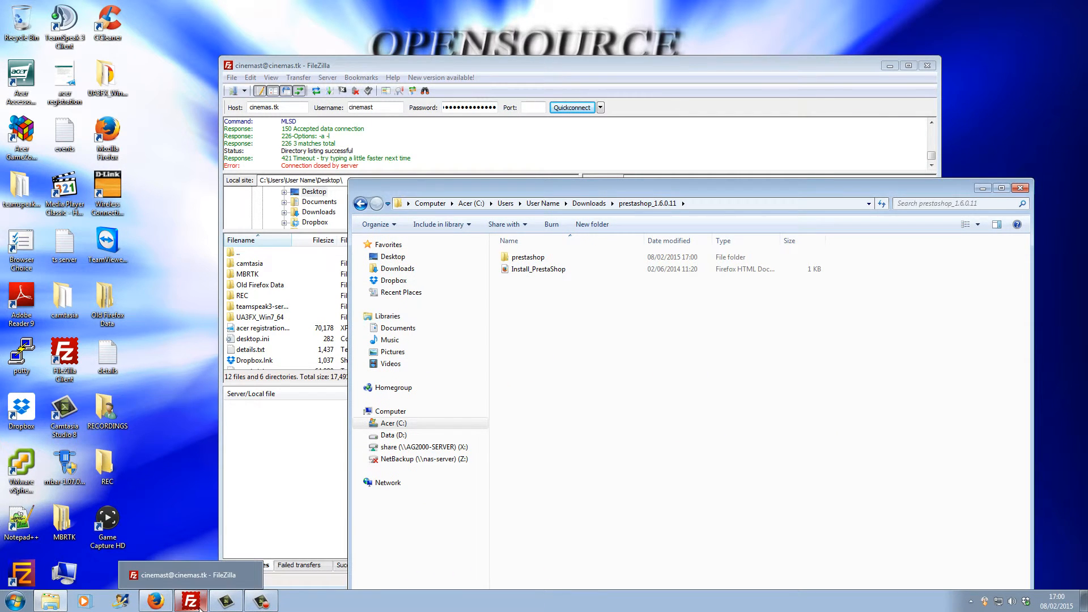
click(156, 602)
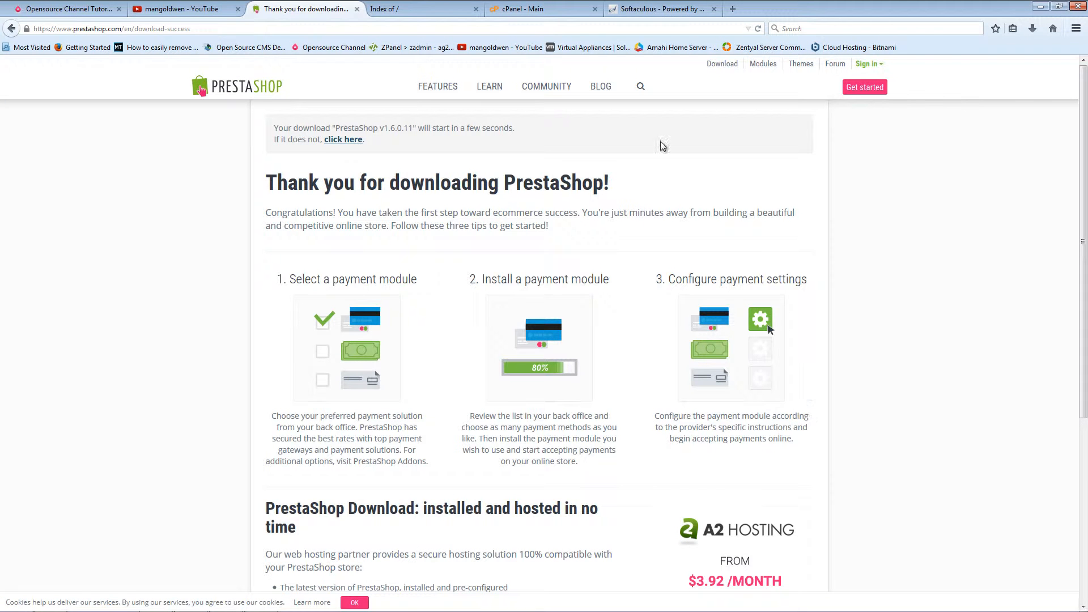
Step: Browse the prestashop.com home page down to the footer, then switch to Softaculous Top Scripts
click(265, 92)
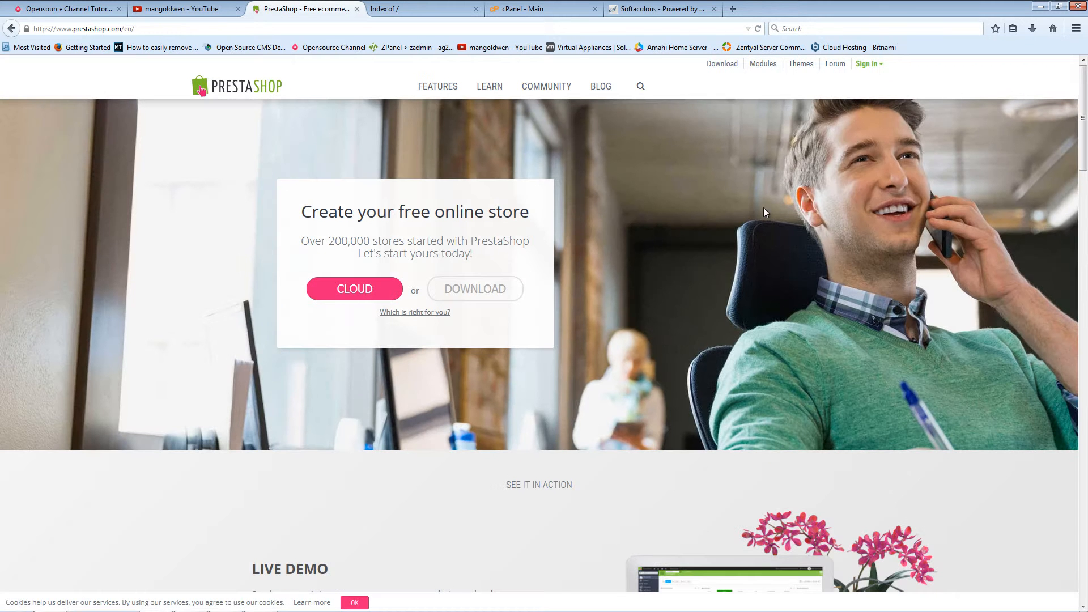
scroll(748, 215, down, 10)
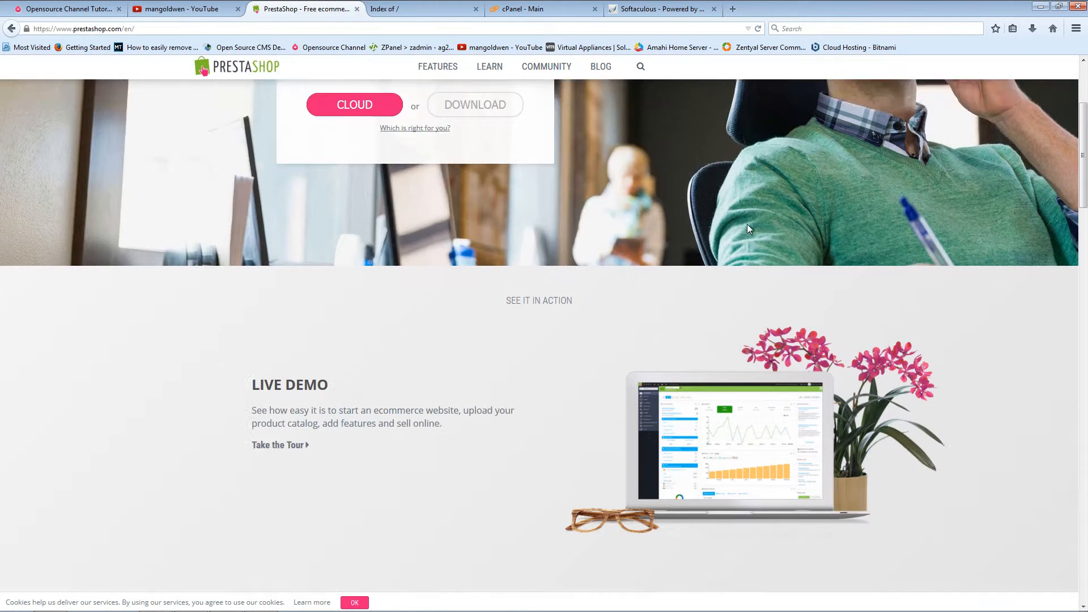
scroll(749, 229, down, 4)
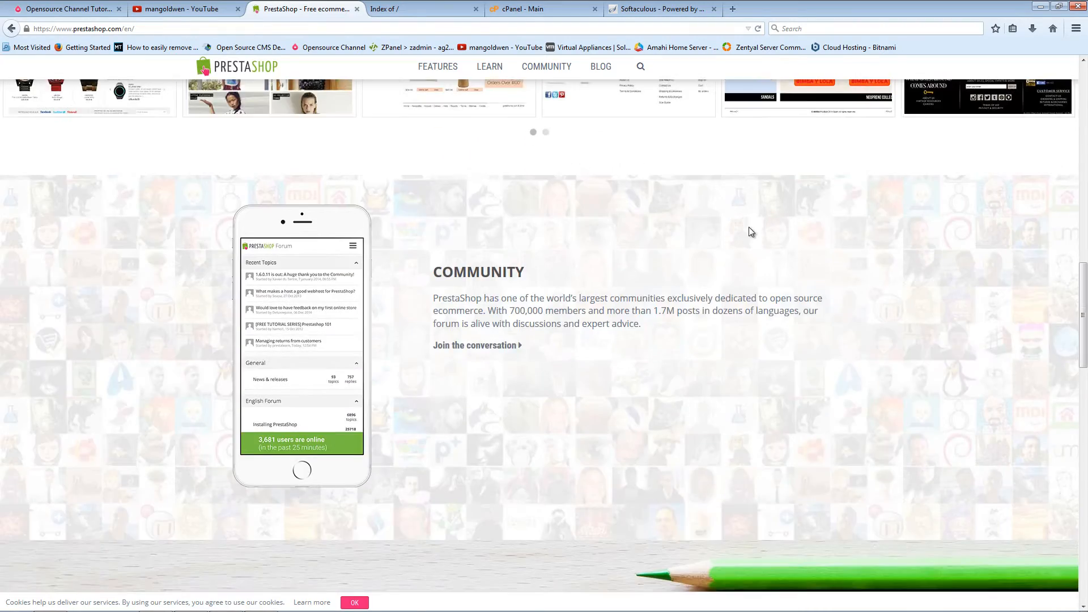
scroll(748, 224, up, 11)
scroll(747, 218, down, 15)
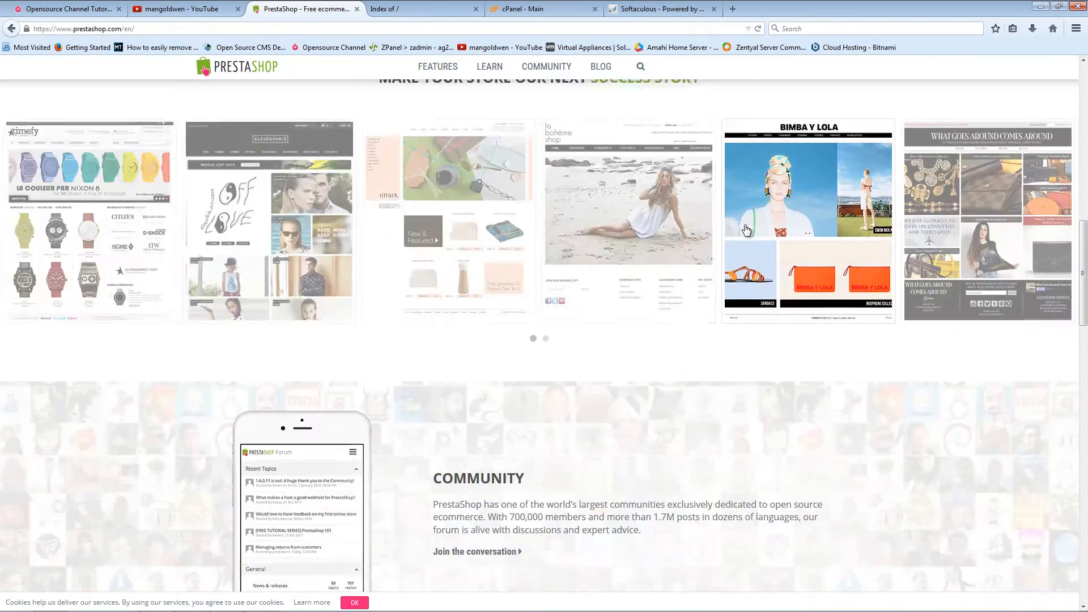
scroll(741, 227, down, 6)
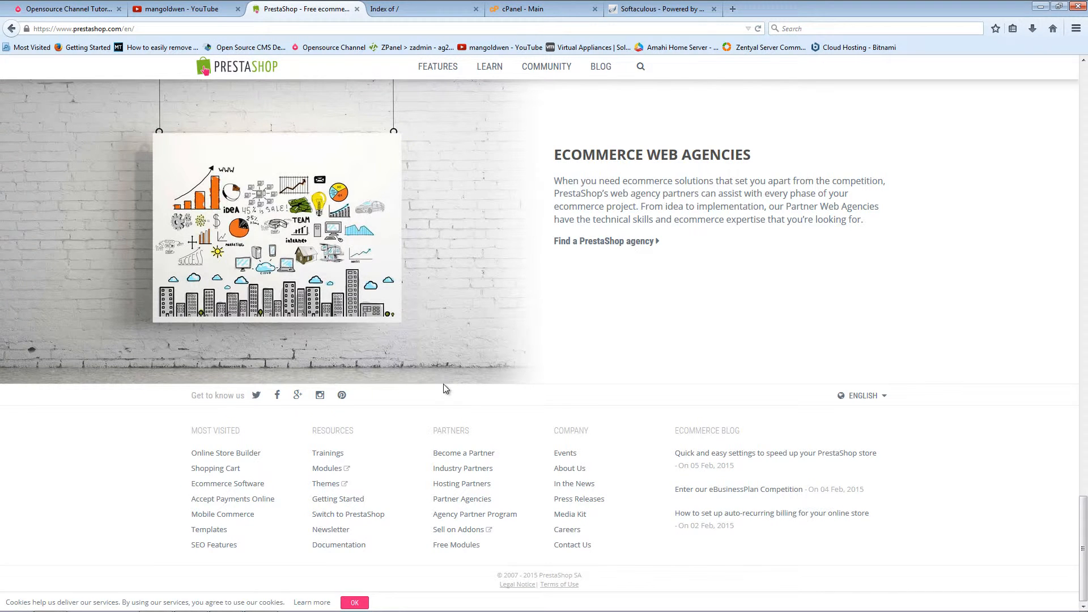
scroll(447, 363, up, 20)
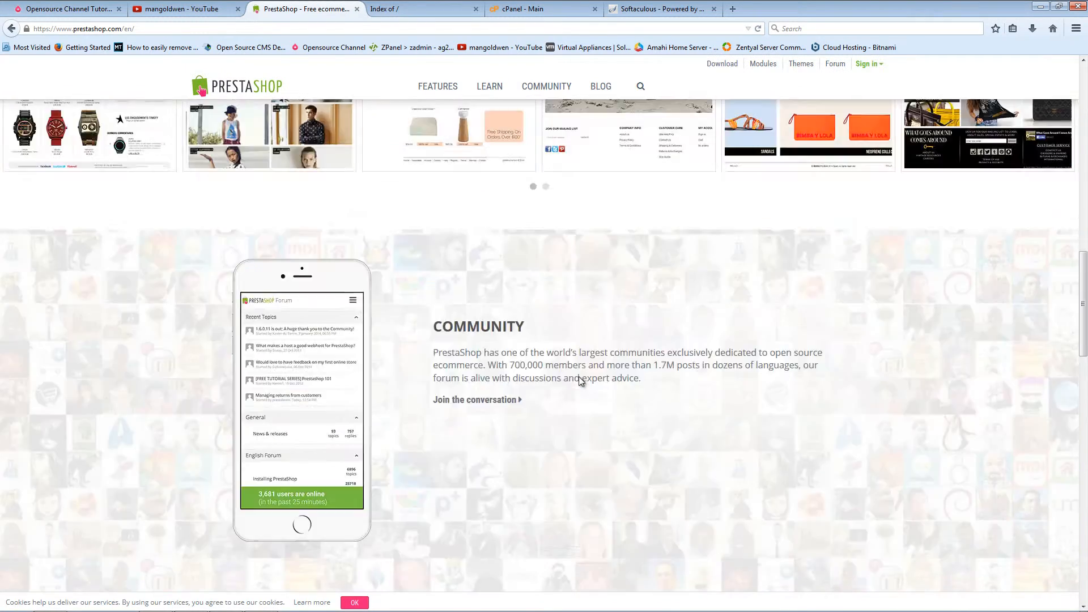
scroll(650, 314, down, 1)
click(659, 9)
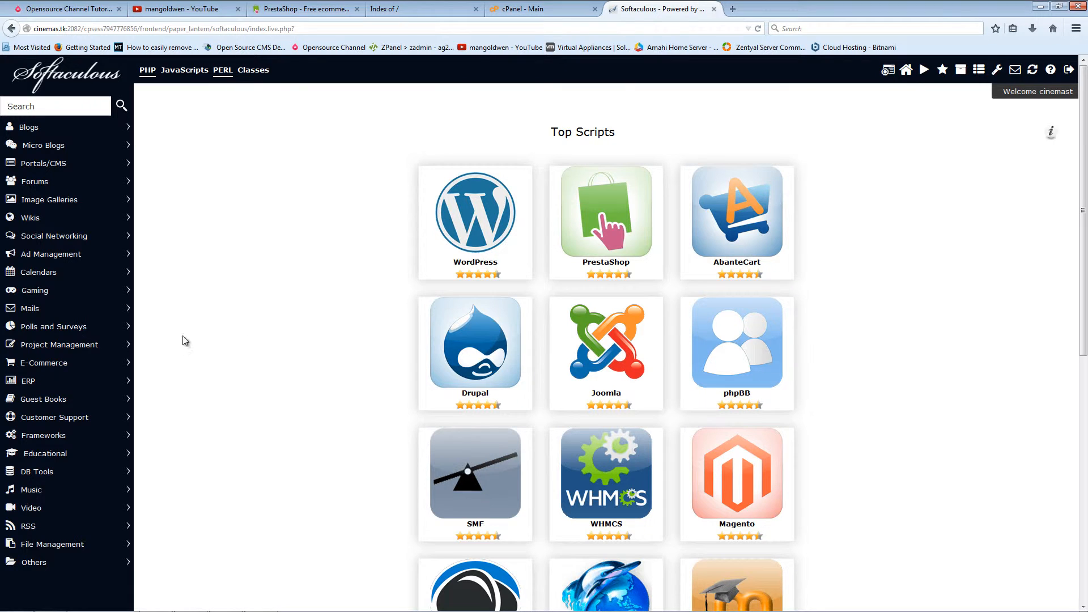
Step: Open PrestaShop's install form under E-Commerce and delete 'presta' from In Directory
click(78, 364)
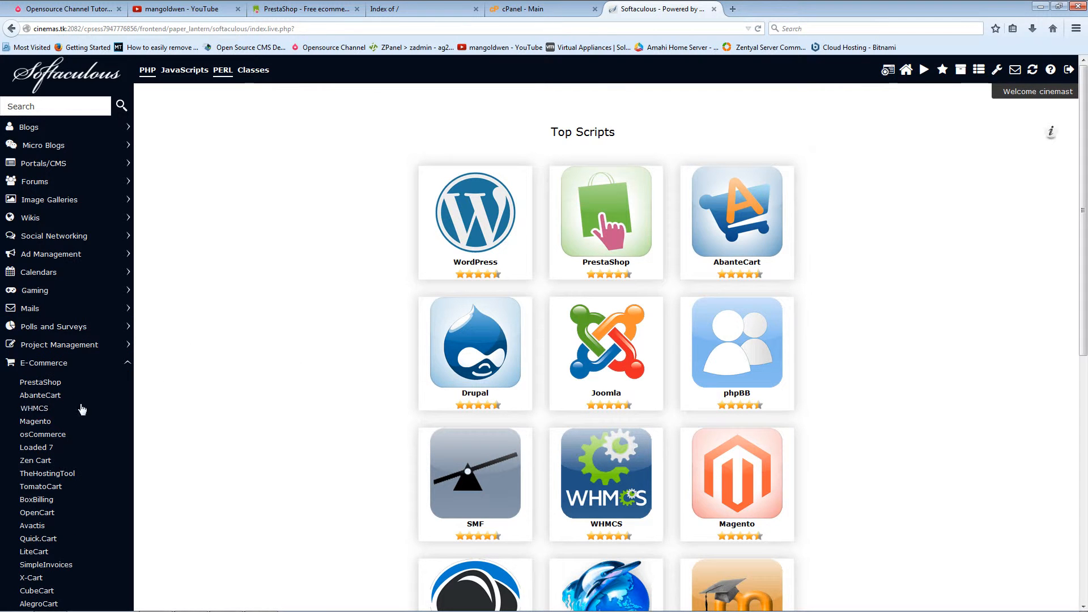
click(61, 384)
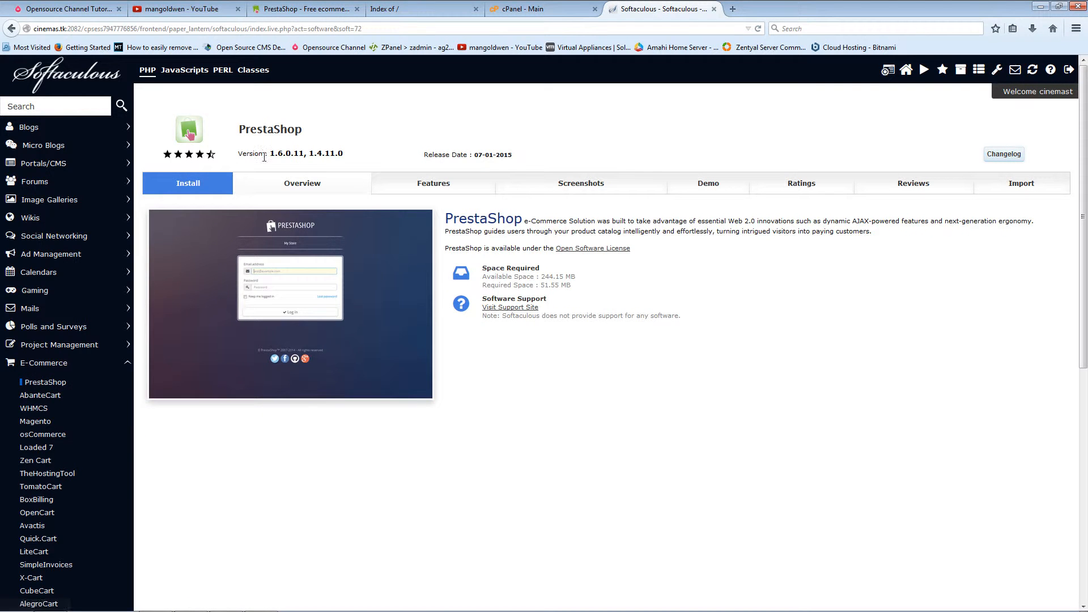
click(183, 190)
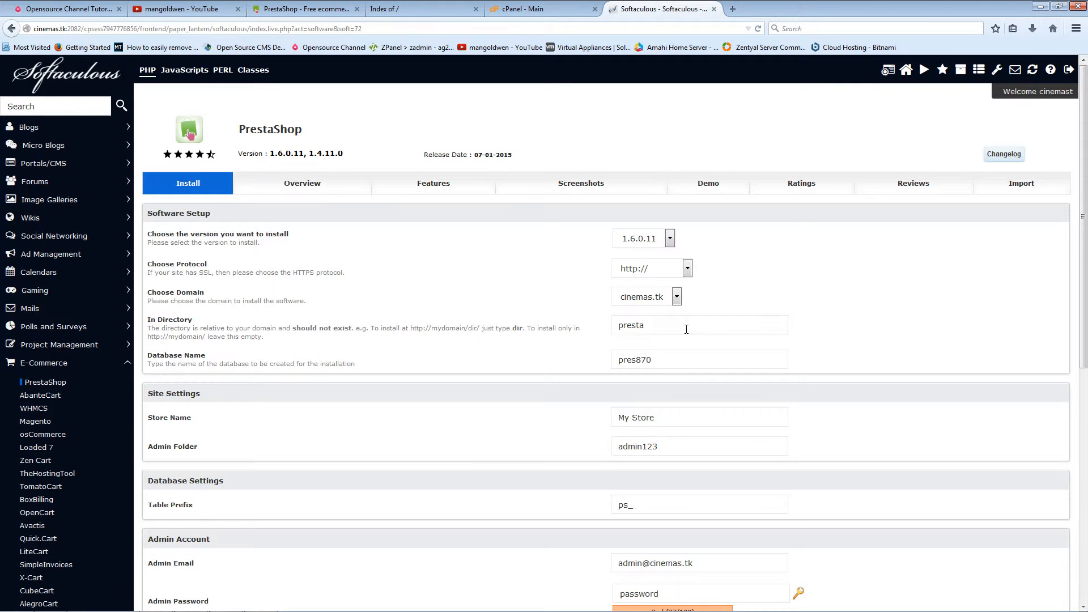
drag(691, 327, 614, 327)
key(BackSpace)
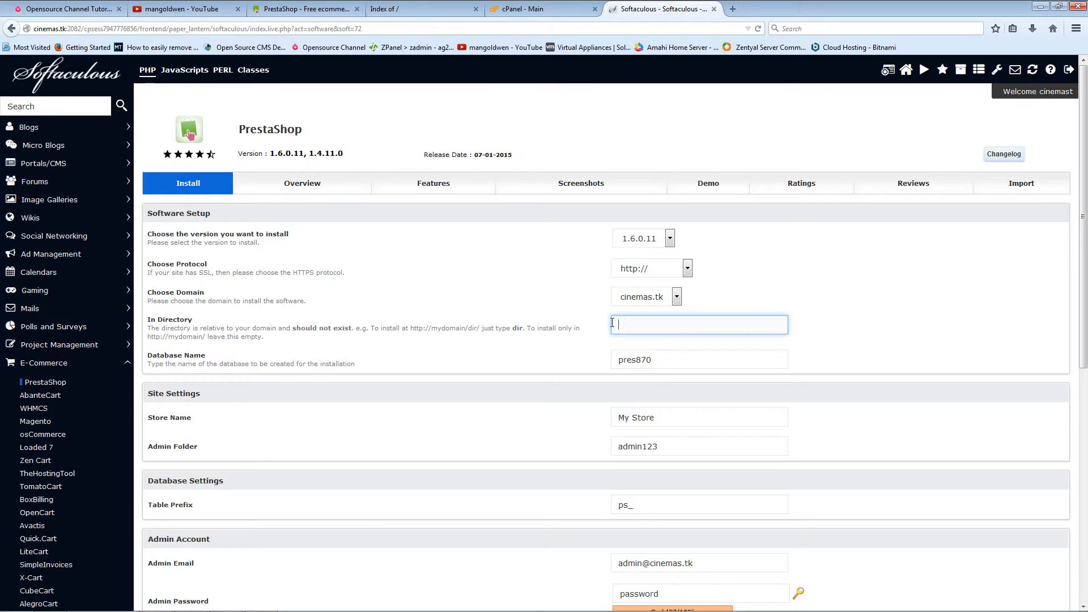
Step: Review the form: version 1.6.0.11, database pres870, store name My Store
scroll(605, 409, down, 1)
scroll(605, 409, down, 3)
scroll(572, 444, down, 1)
scroll(573, 443, down, 3)
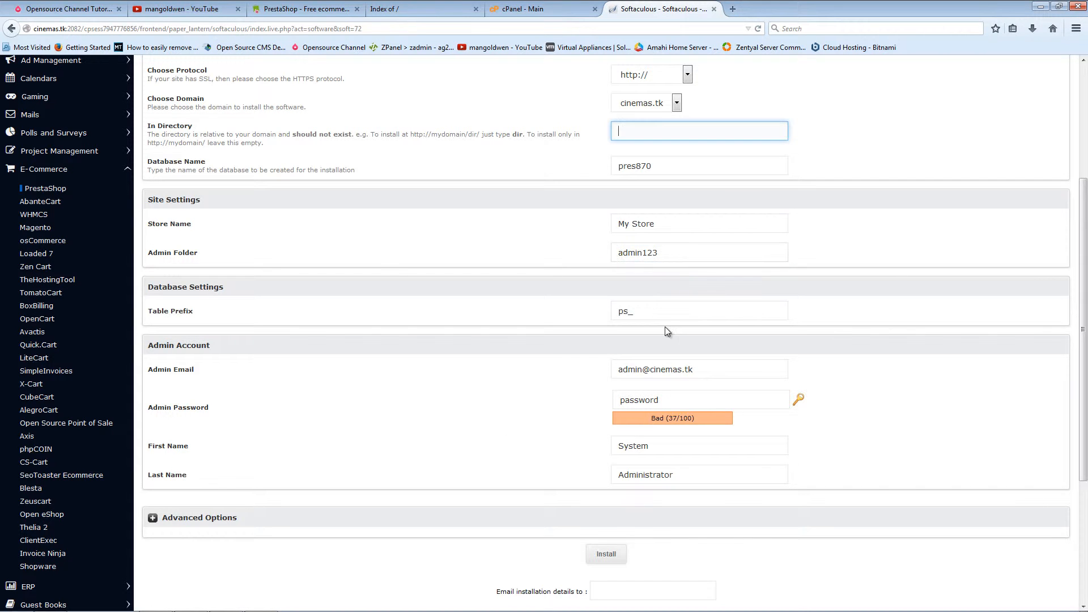
scroll(665, 326, down, 5)
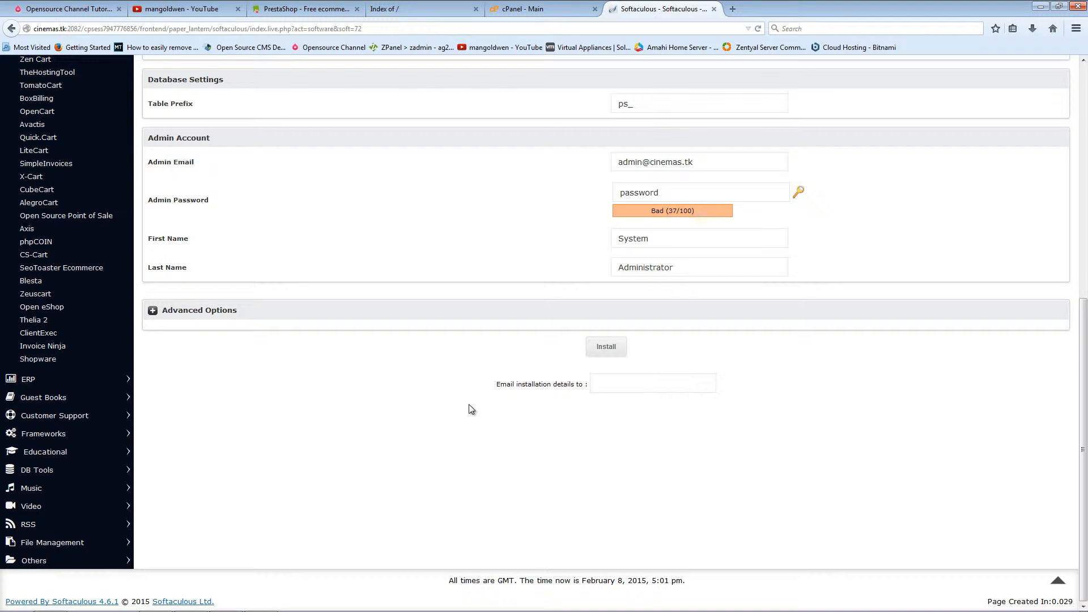
scroll(470, 409, up, 10)
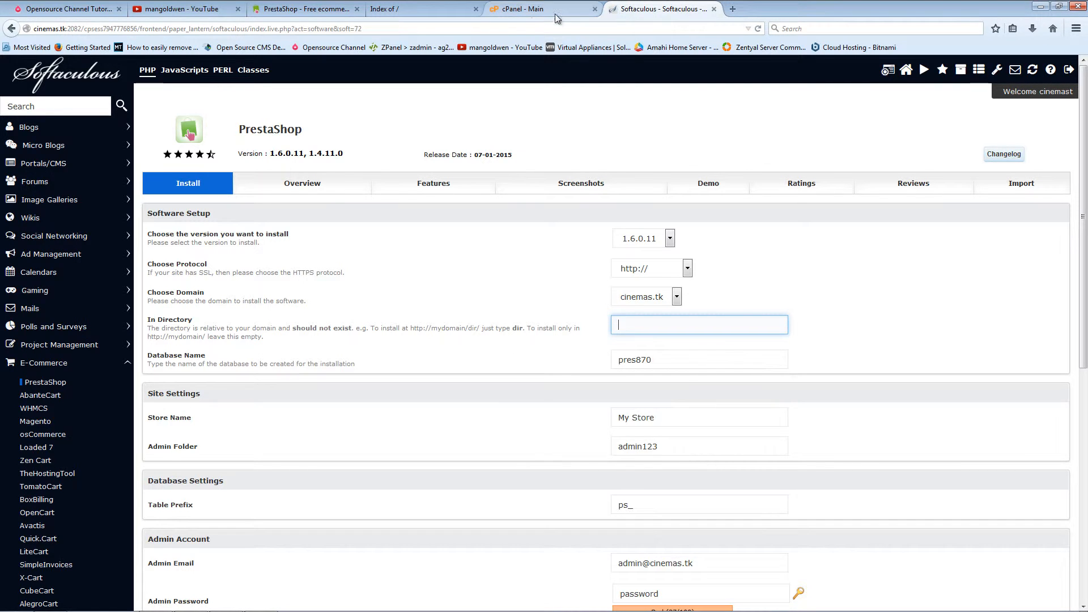
Step: Open cPanel's MySQL Databases page in a new browser tab, then minimize the browser
click(513, 11)
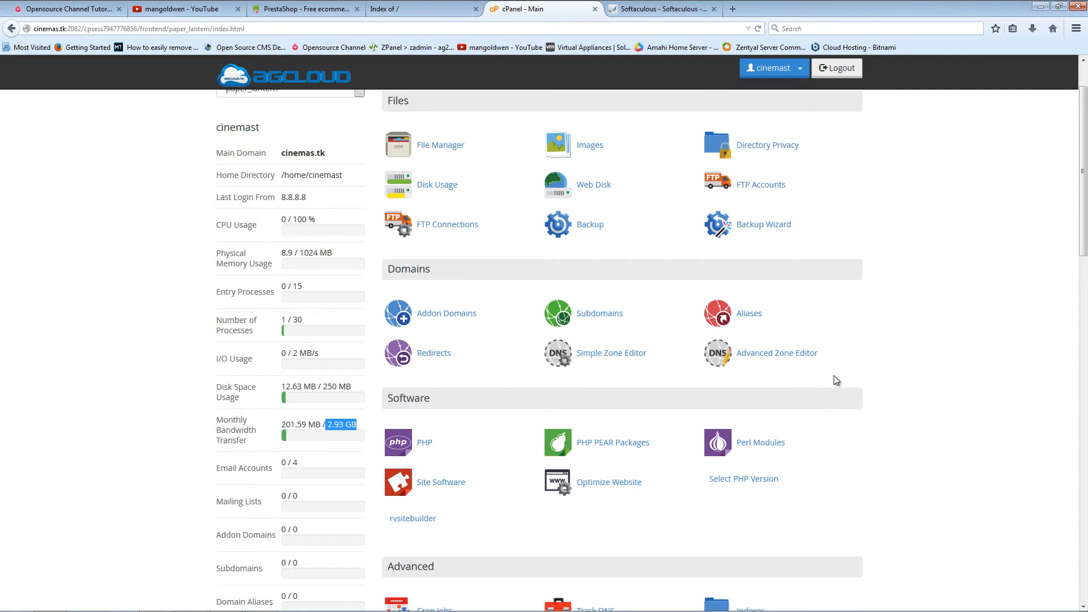
scroll(847, 375, down, 4)
scroll(847, 376, down, 7)
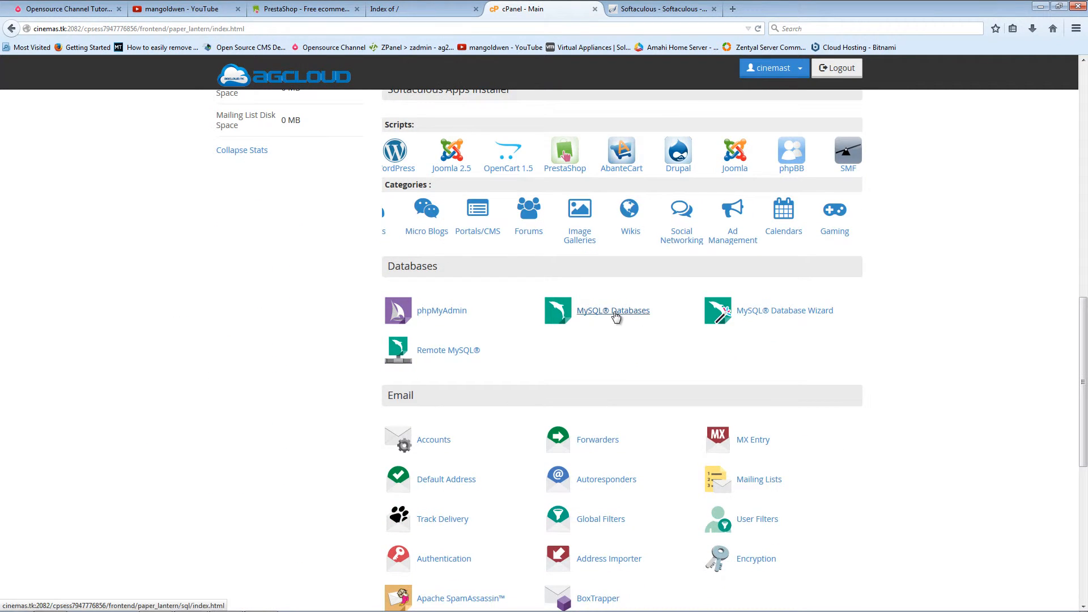
right_click(615, 314)
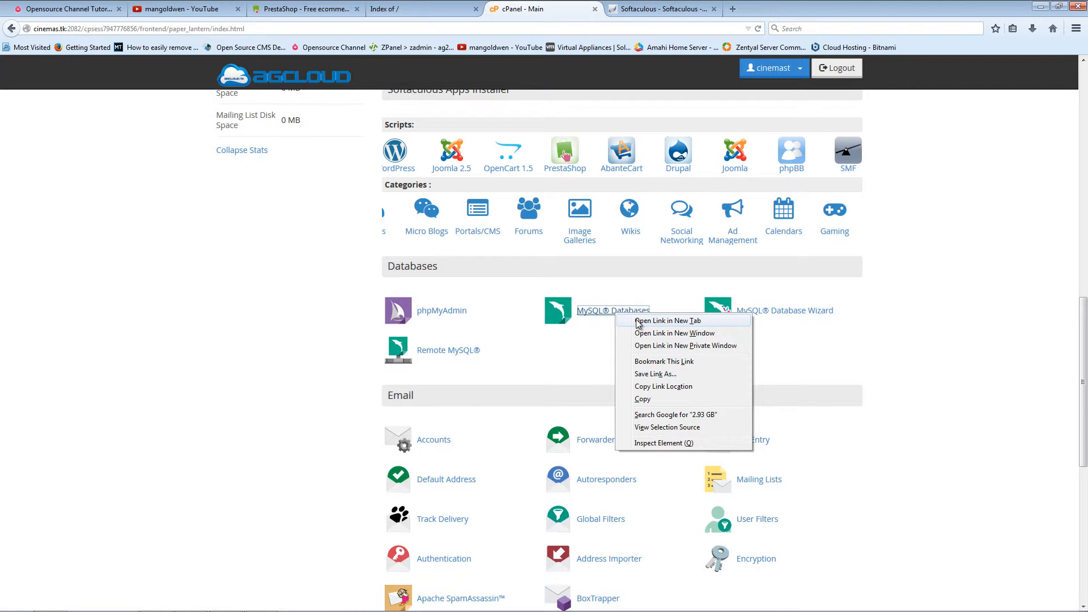
click(637, 321)
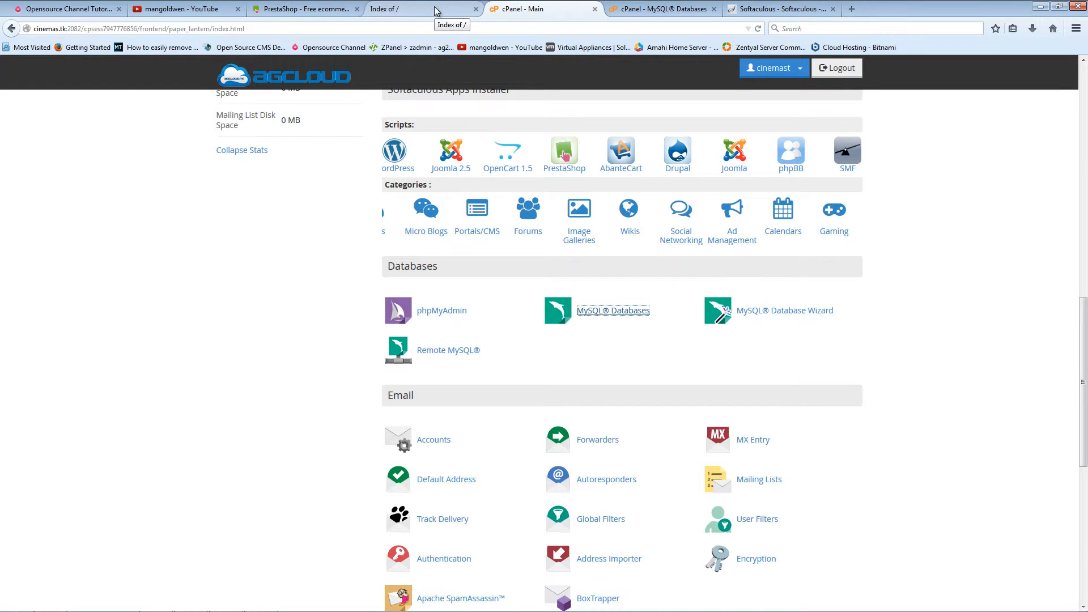
click(1040, 9)
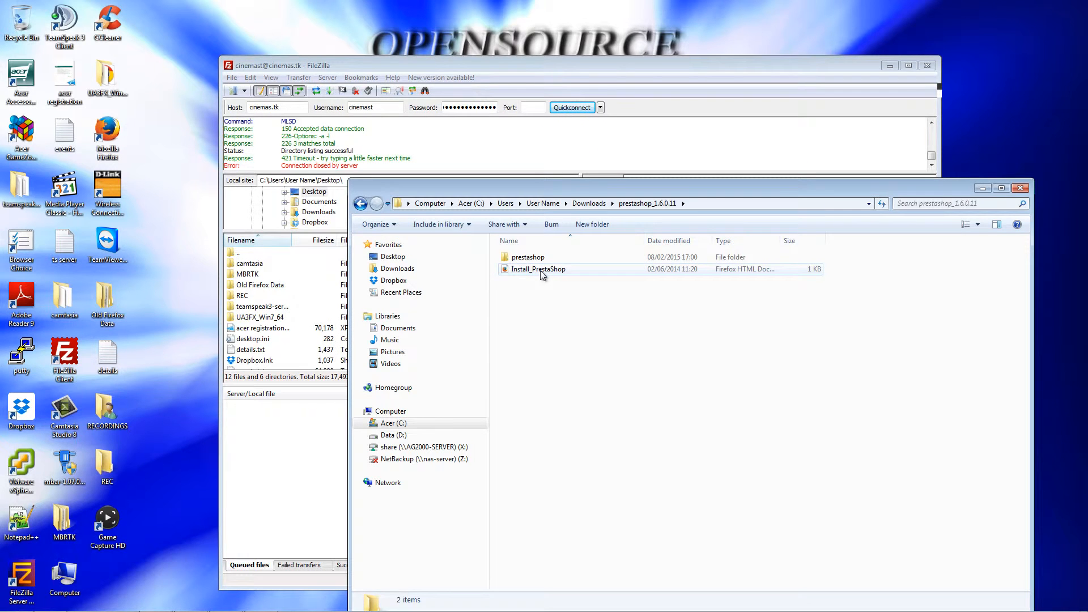
Step: Open the inner prestashop folder and arrange its window beside FileZilla so every file shows
double_click(547, 258)
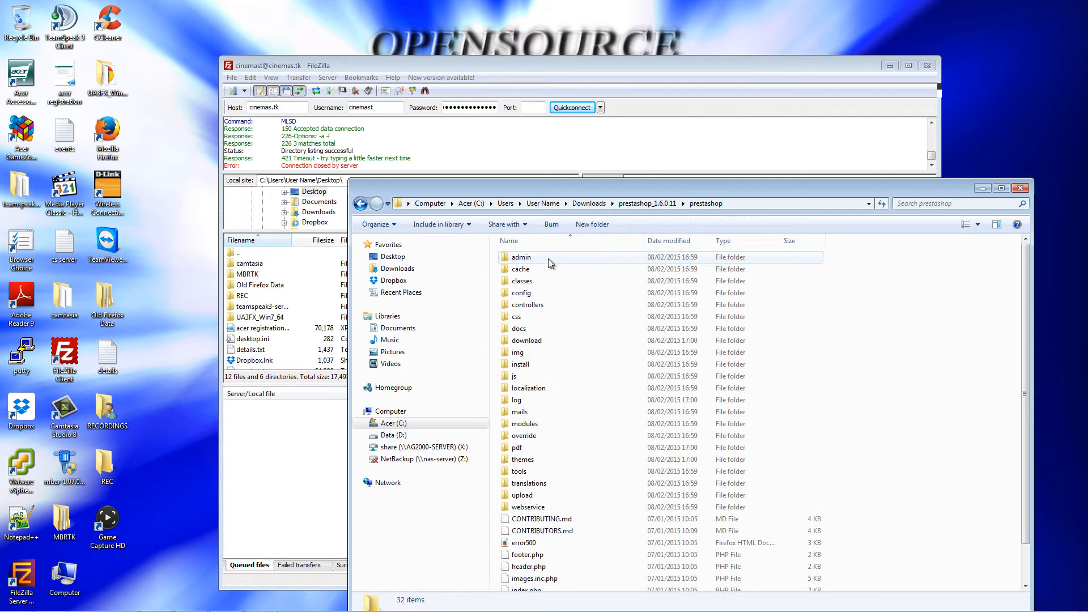
drag(511, 192, 842, 172)
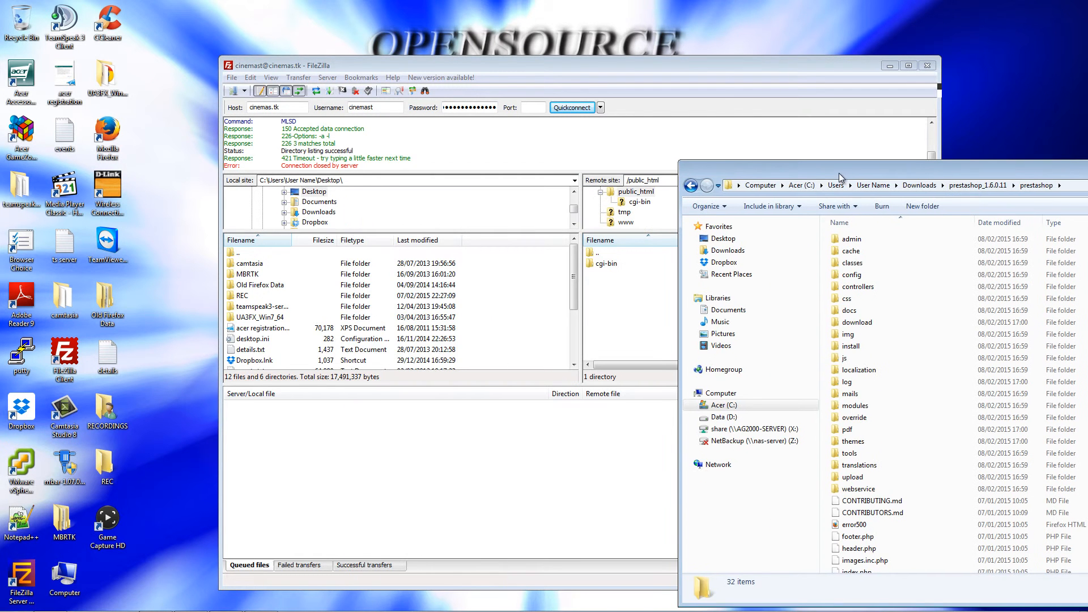
click(498, 67)
drag(348, 62, 189, 29)
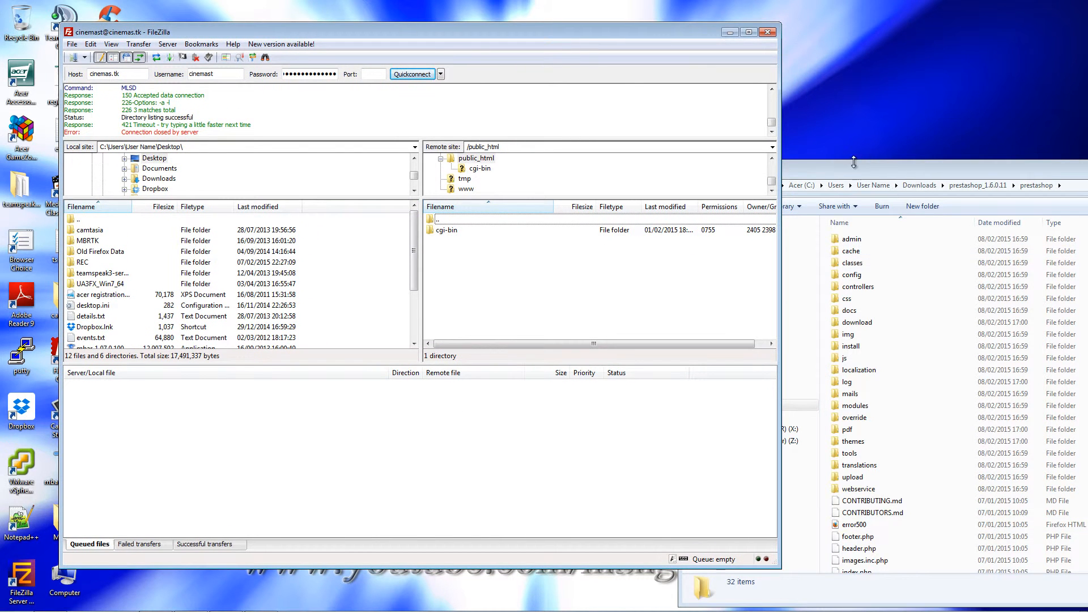
drag(841, 176, 804, 81)
right_click(871, 457)
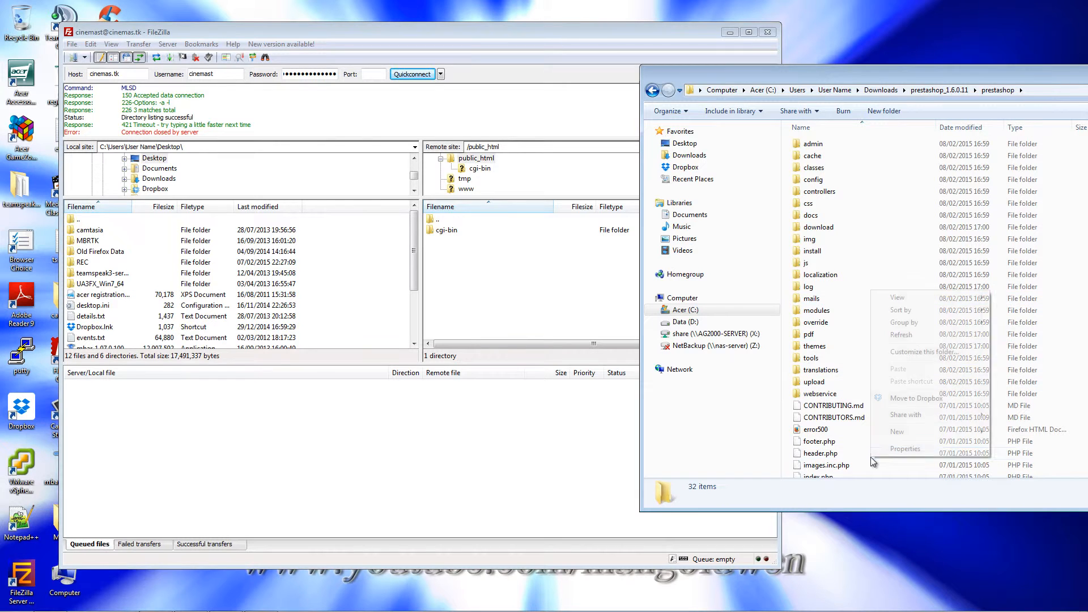
click(828, 430)
drag(882, 81, 508, 46)
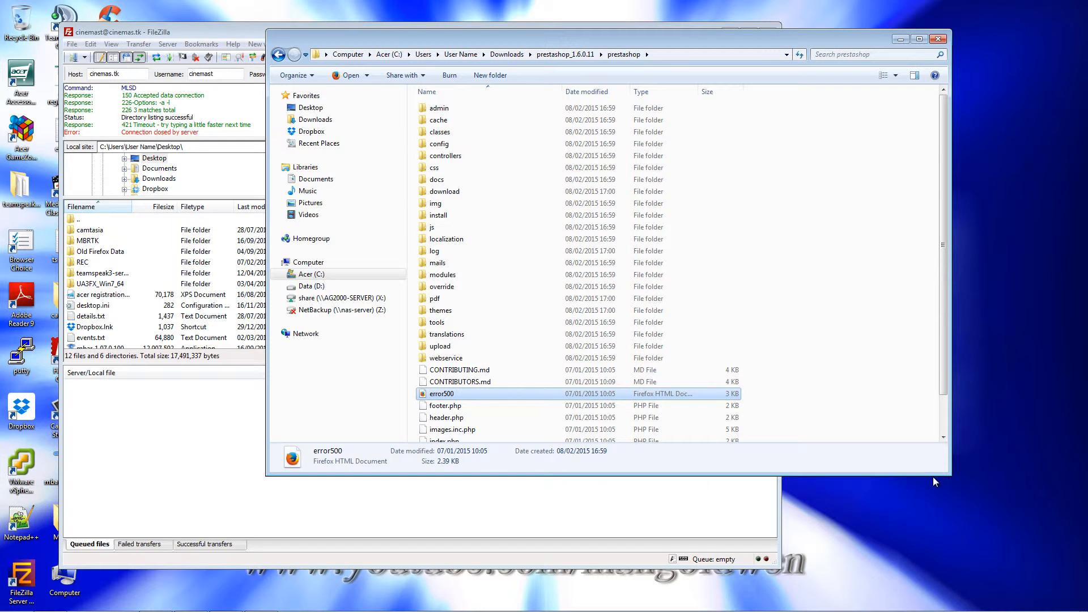
drag(939, 474, 949, 575)
Step: Select all PrestaShop files and folders and drop them into the server's public_html to upload
drag(827, 512, 482, 103)
drag(451, 39, 824, 64)
drag(793, 227, 536, 307)
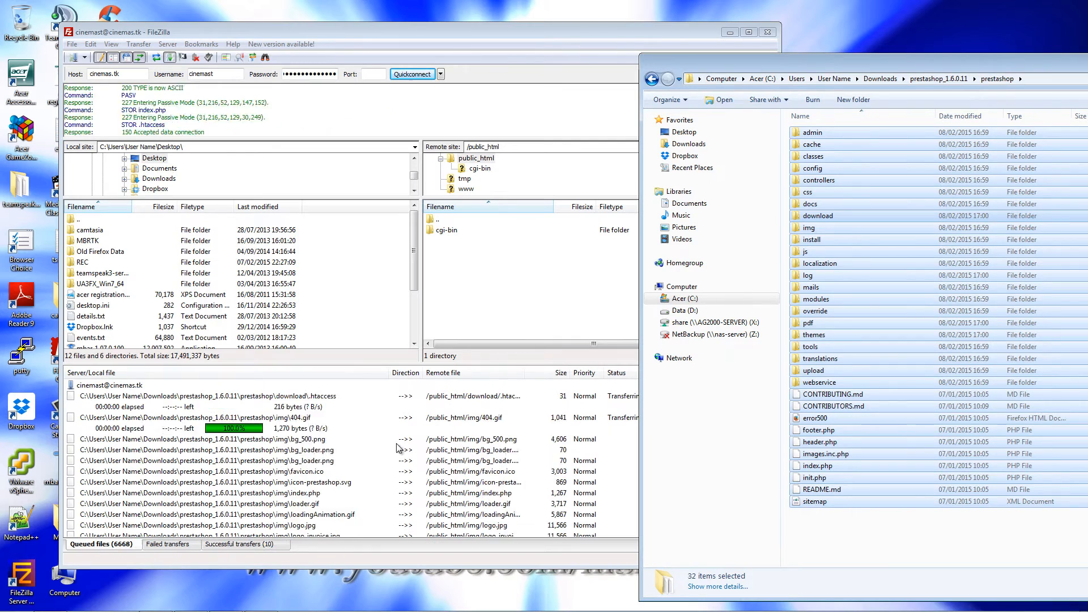
Step: Minimize the screen recorder and return to the browser showing cPanel
mouse_move(255, 608)
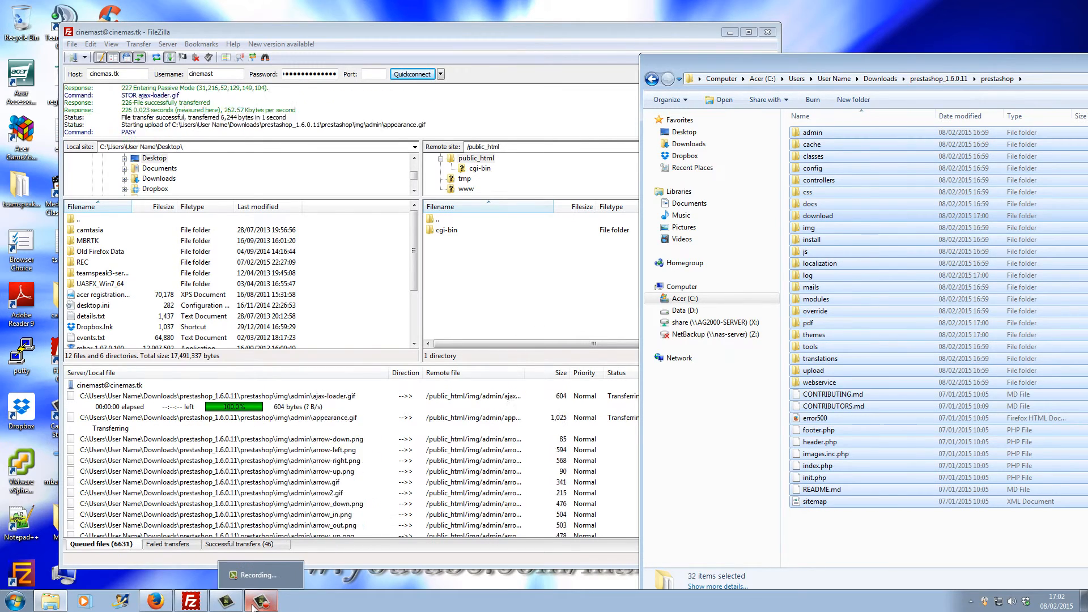
click(254, 608)
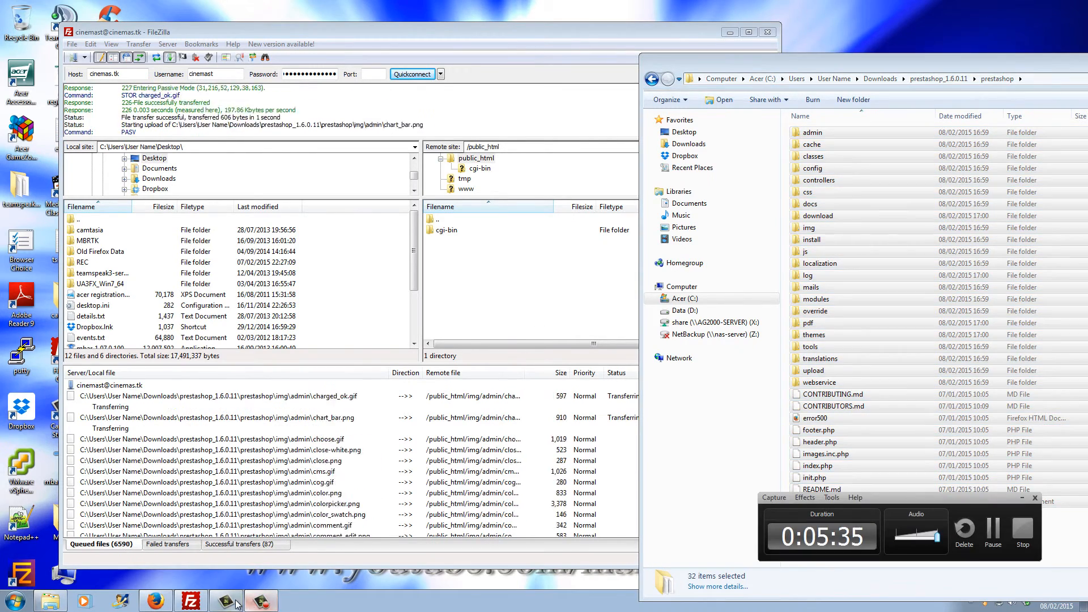
click(226, 601)
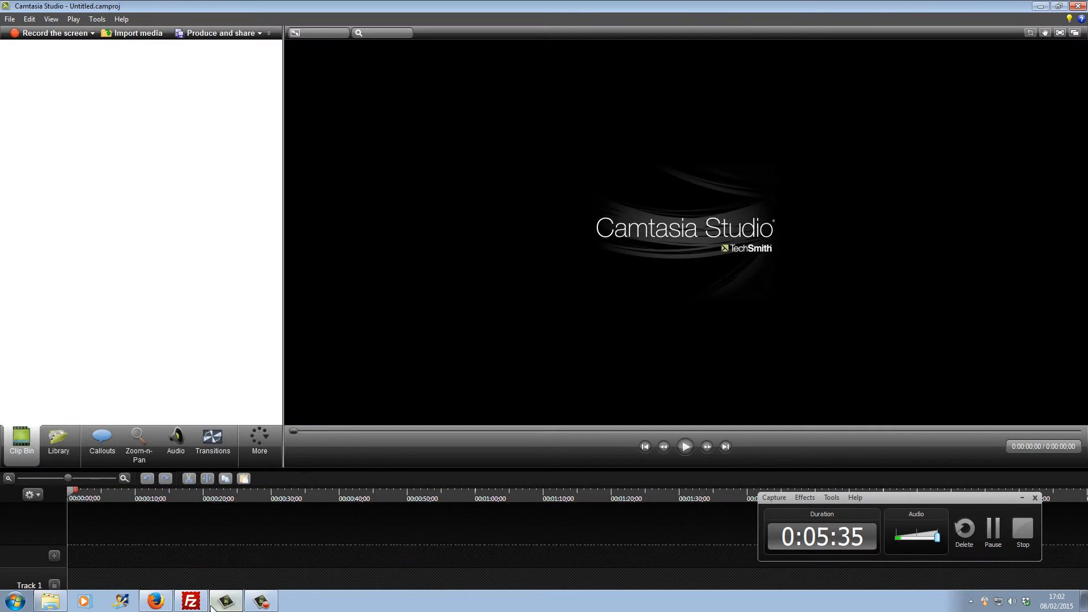
click(1041, 6)
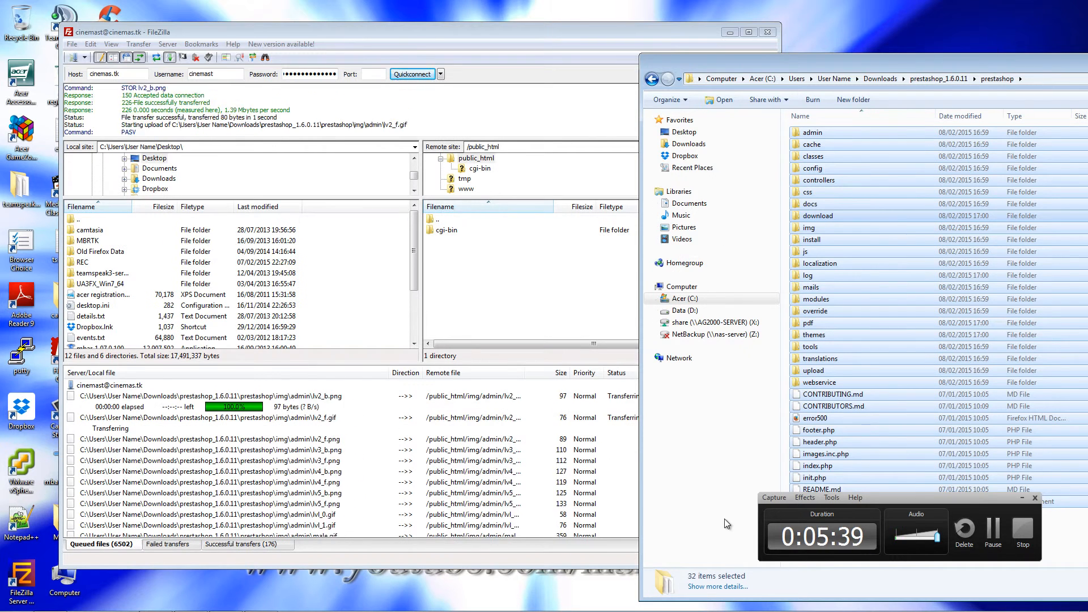
click(1020, 500)
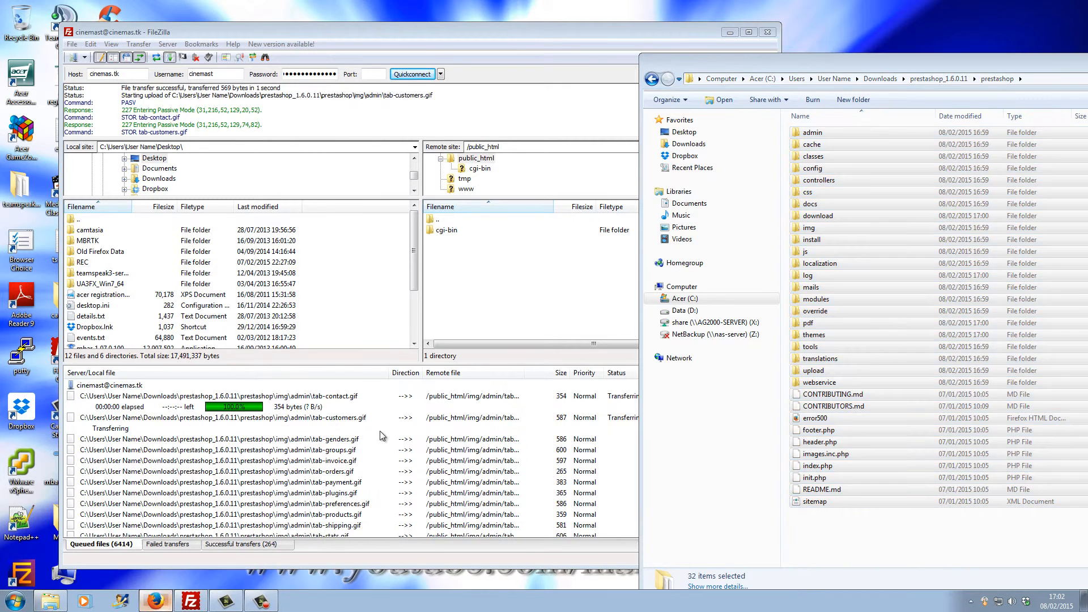
click(168, 605)
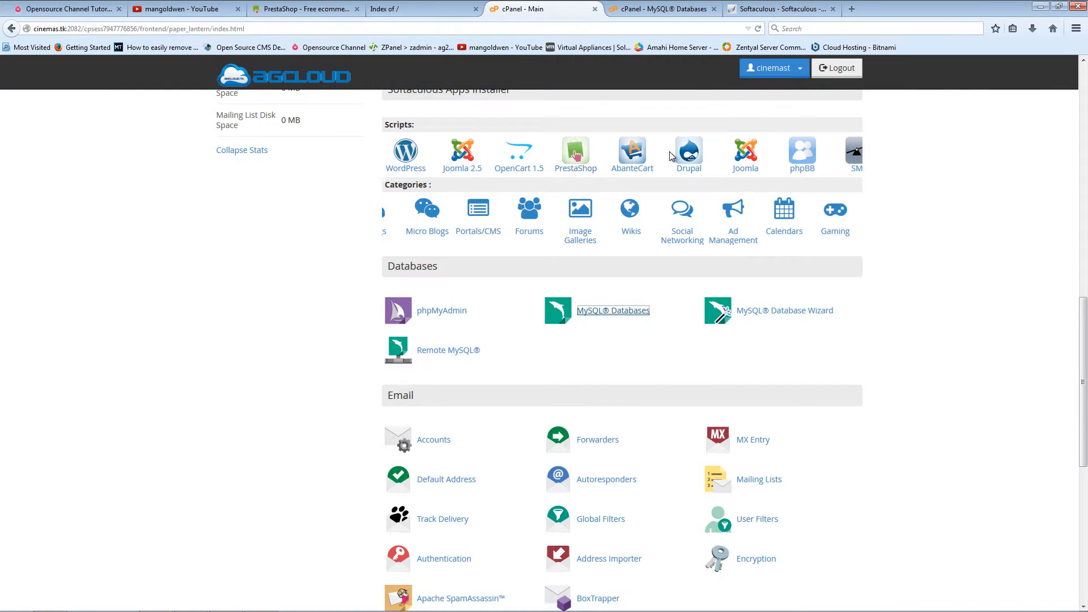
Step: Create the MySQL database shop123 (cinemast_shop123) and go back to the databases overview
click(649, 8)
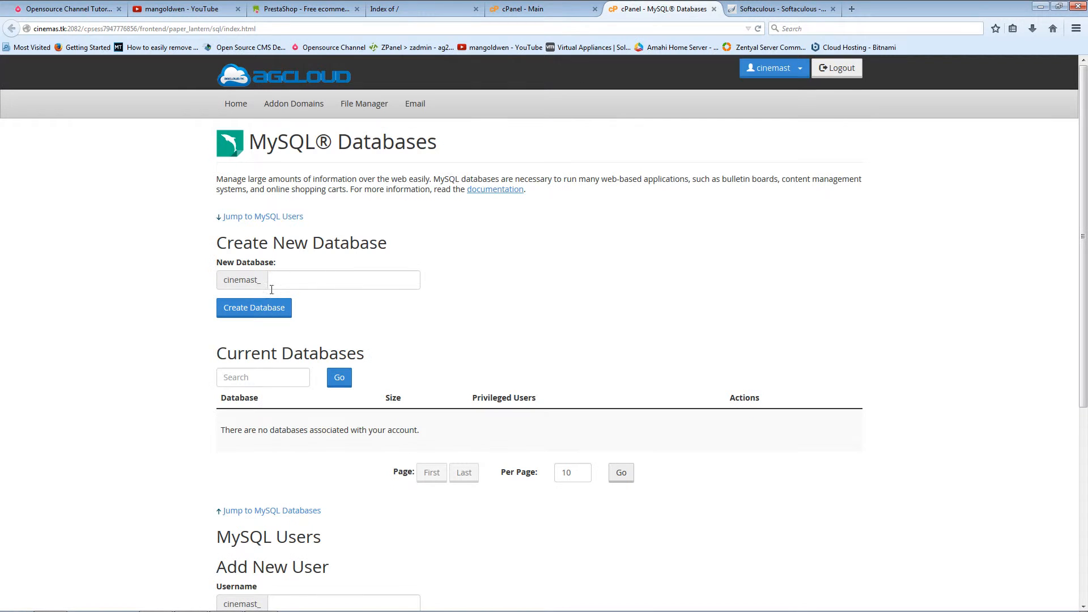
click(302, 285)
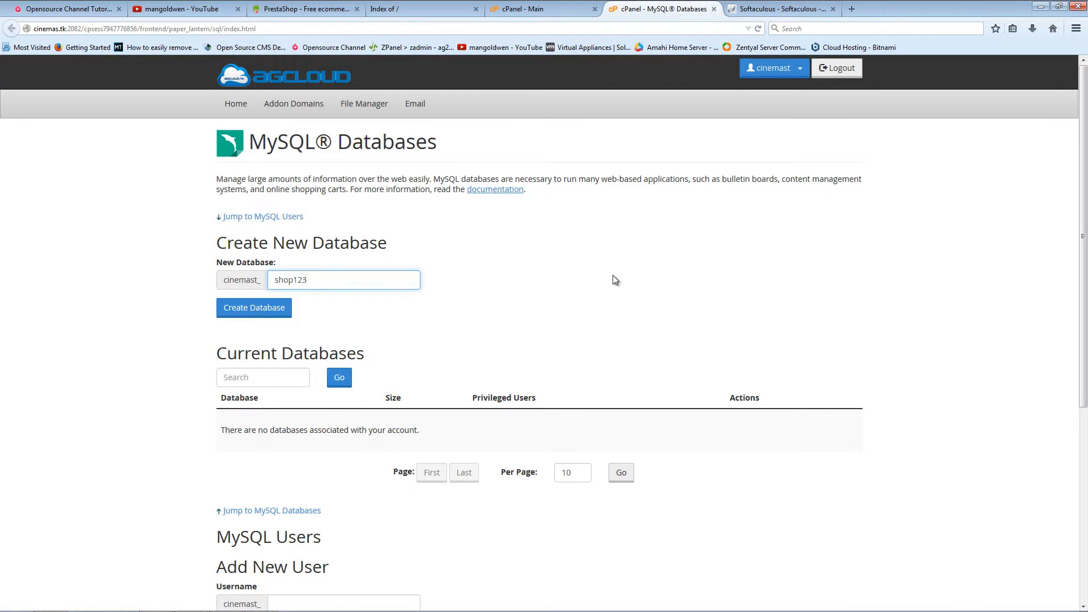
click(237, 310)
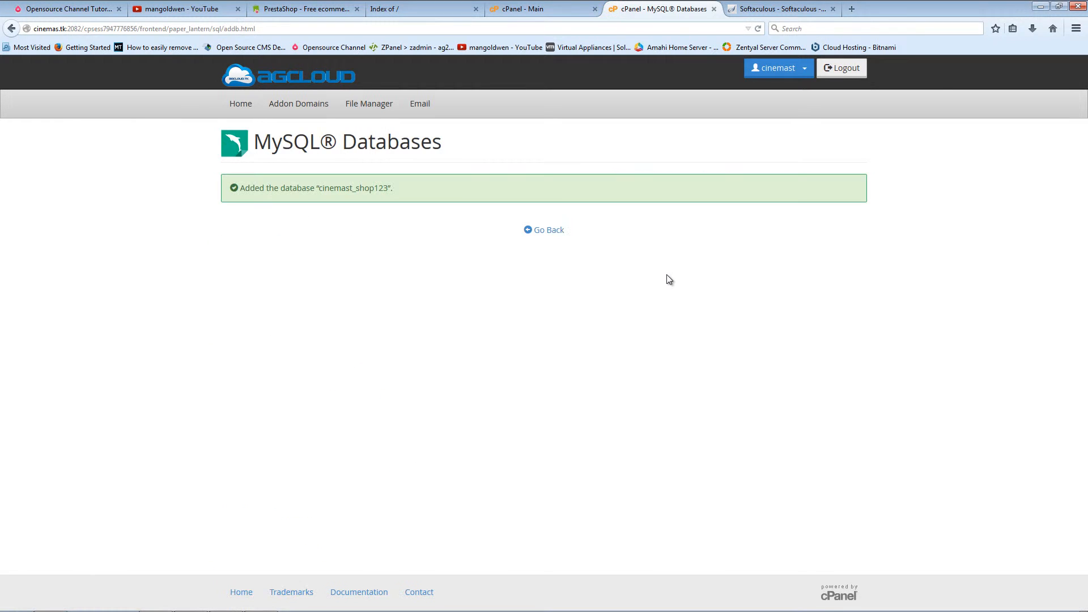
click(532, 230)
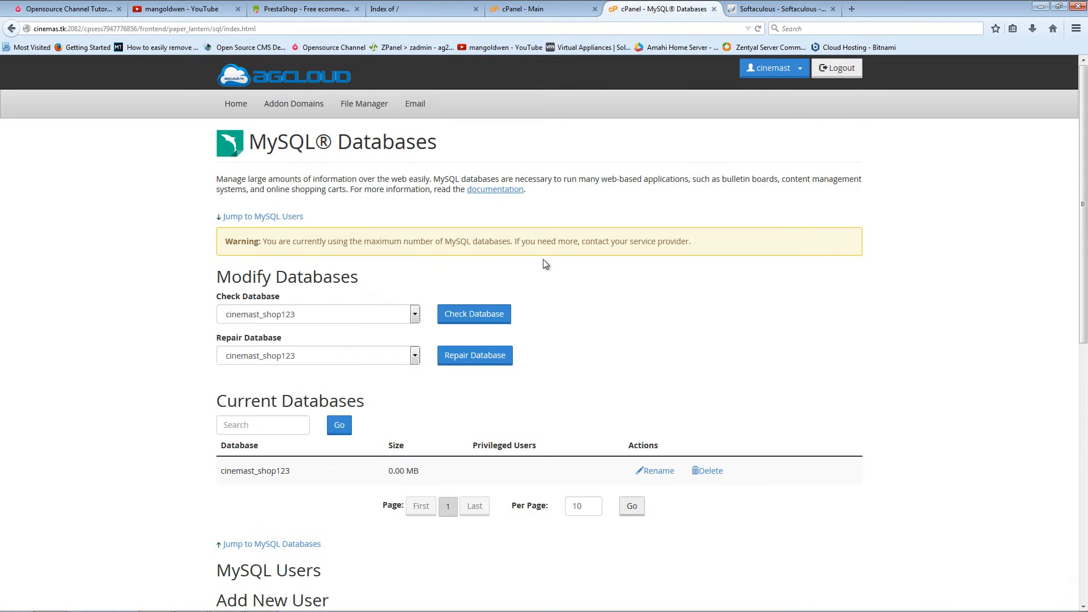
Step: Enter the new MySQL username presta and an initial password in both password fields
scroll(623, 266, down, 2)
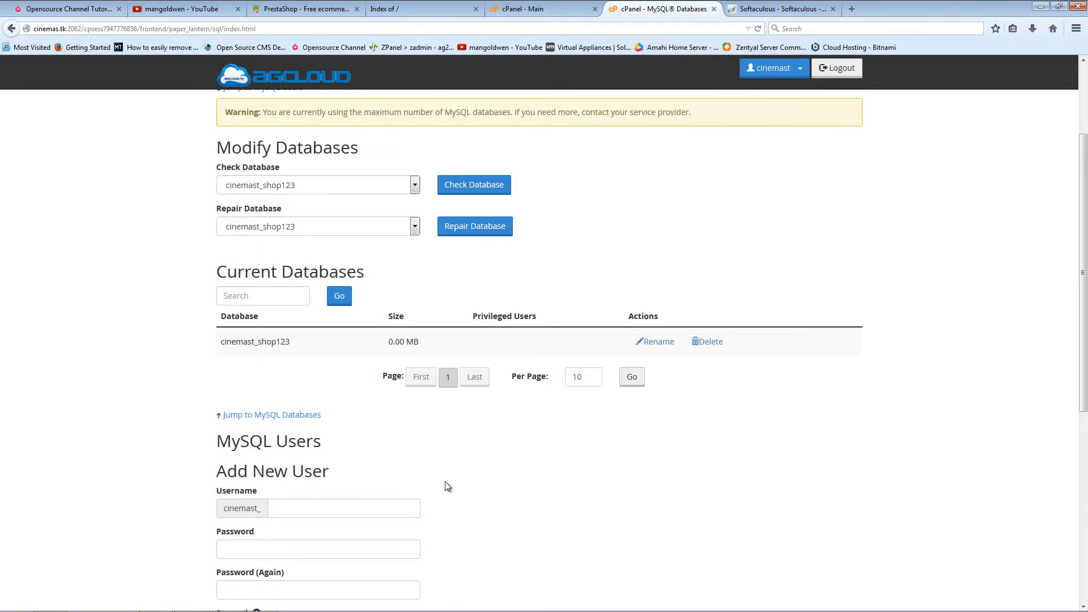
scroll(445, 484, down, 3)
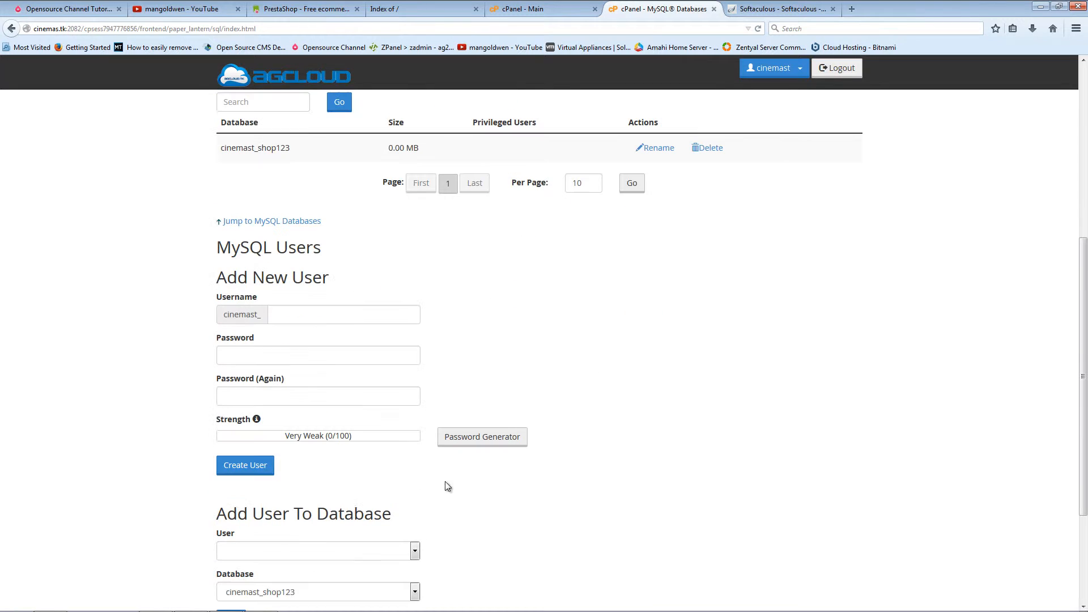
click(293, 318)
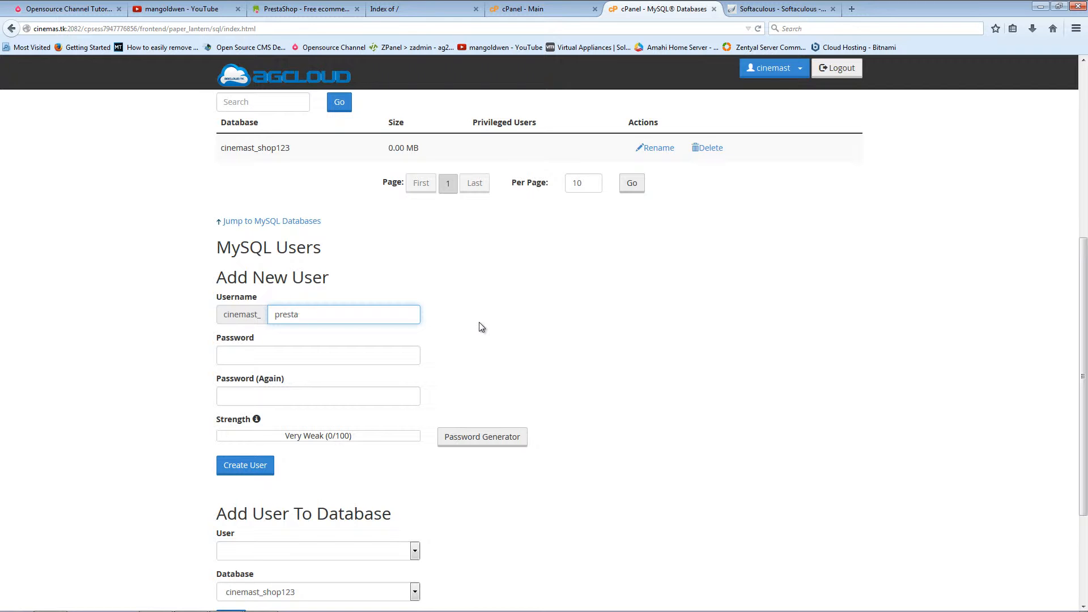
click(292, 353)
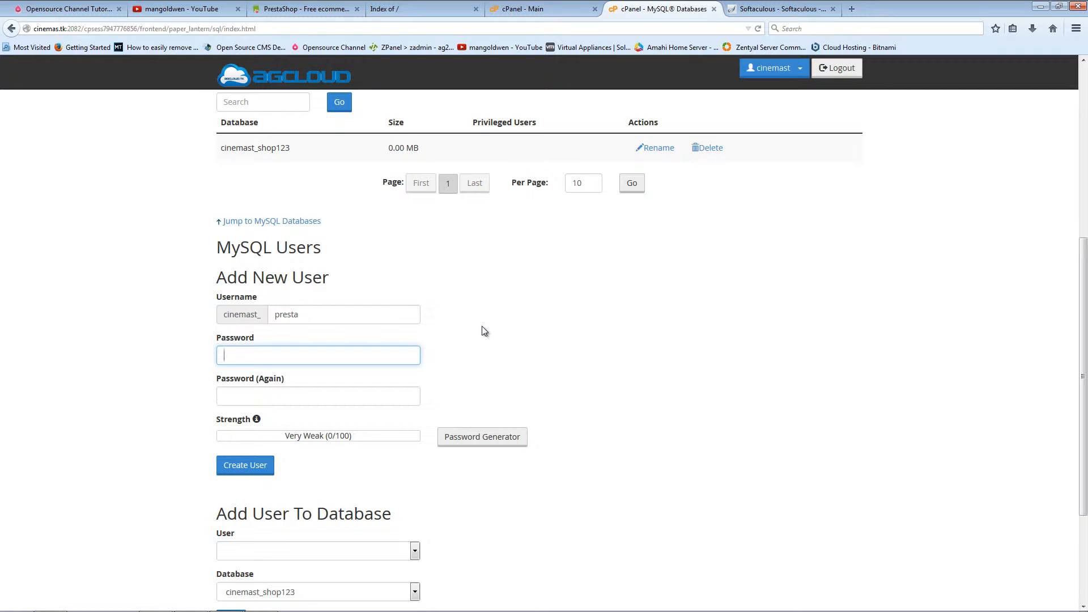
text(•••••)
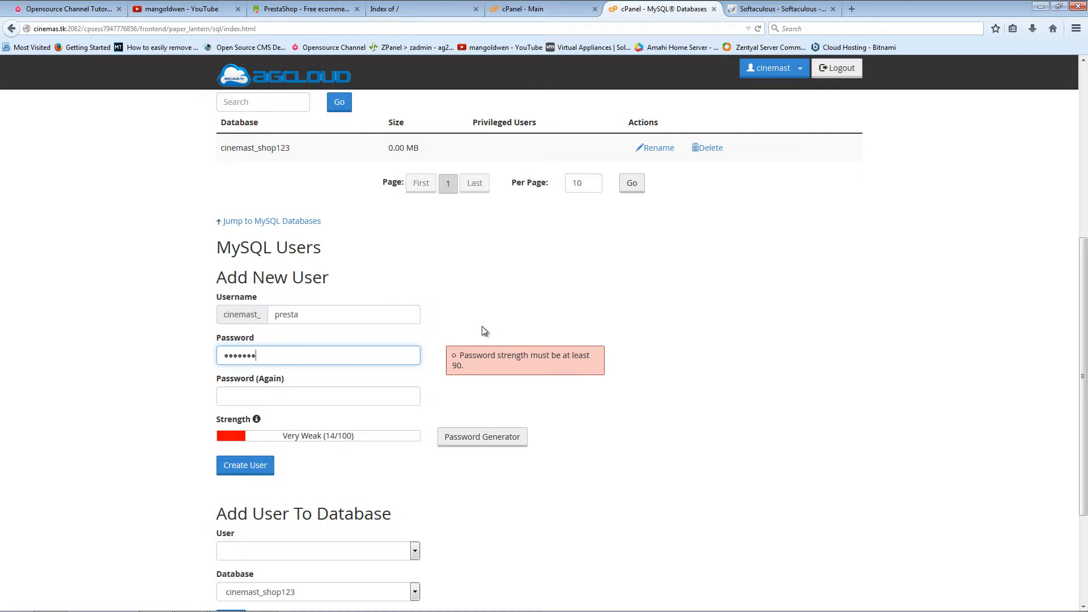
key(Tab)
text(•••••••)
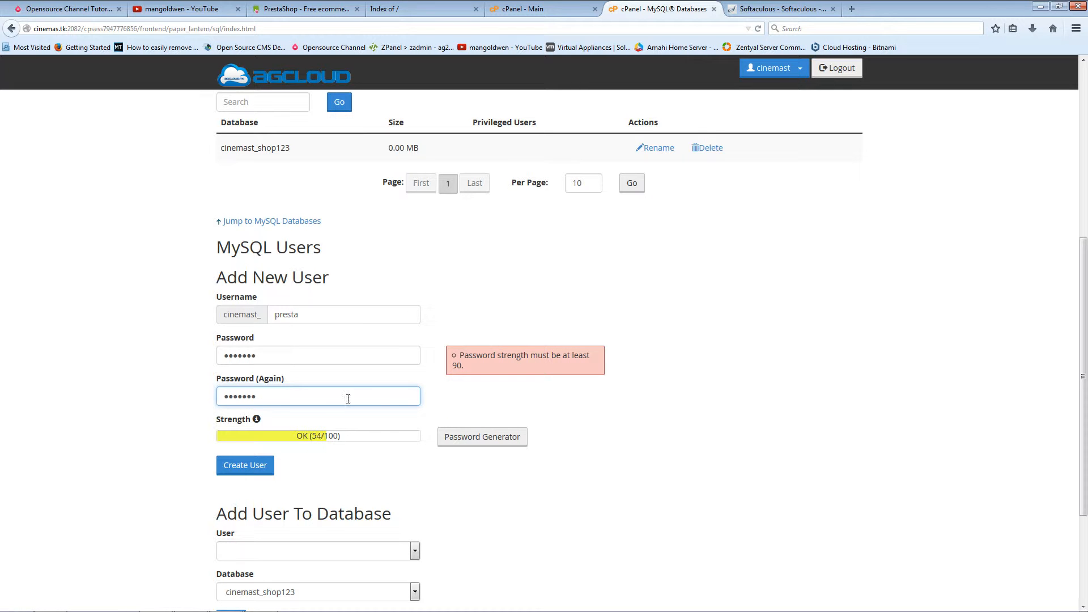
Step: Try the password generator, dismiss it, and retype the password and its confirmation
click(481, 437)
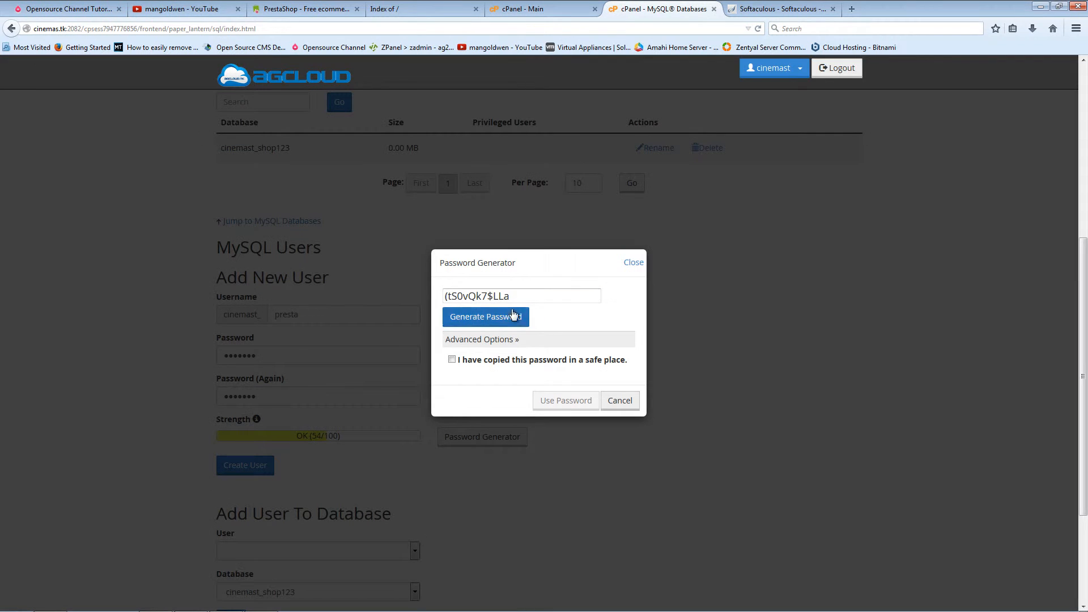
click(602, 399)
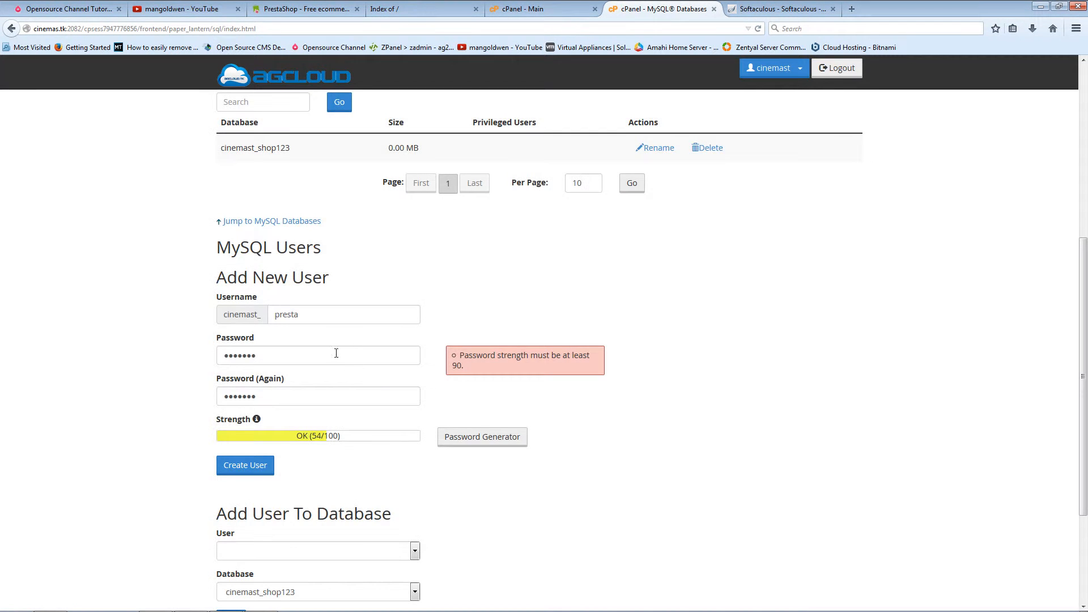
click(331, 355)
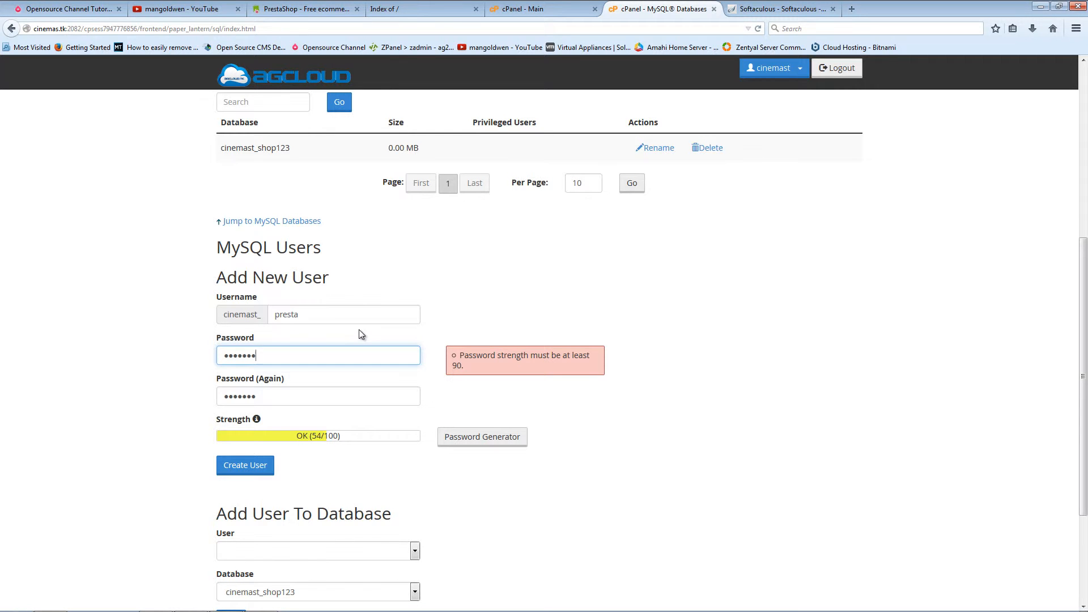
text(abc)
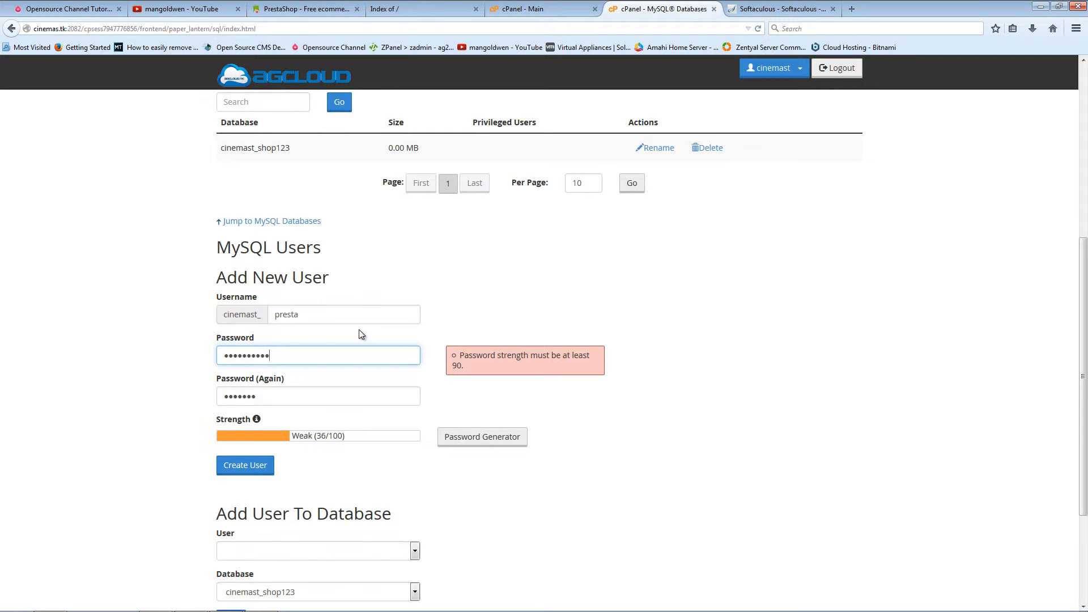
click(269, 395)
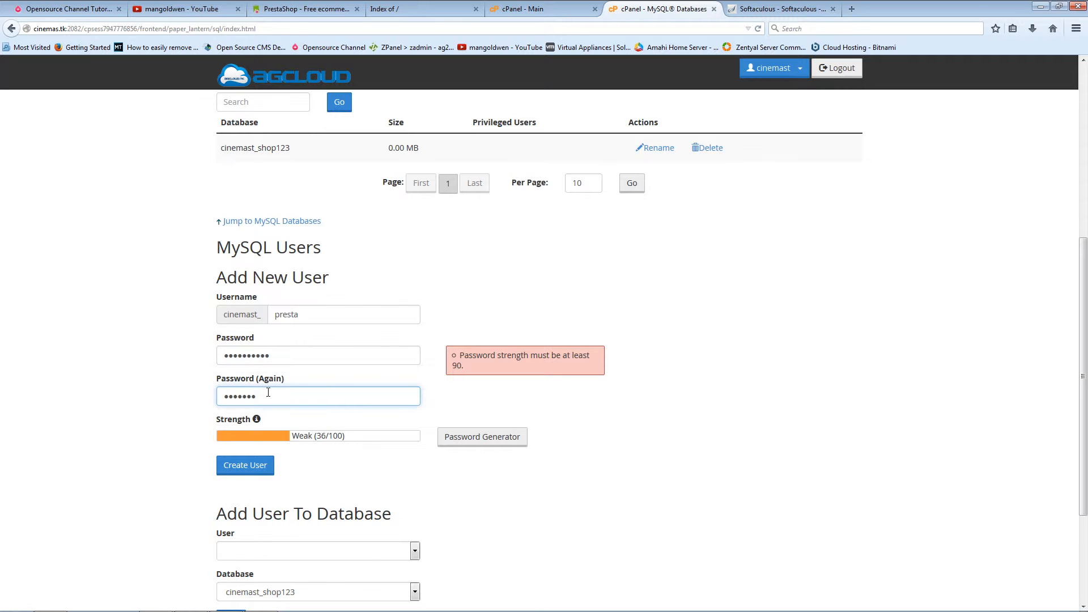
text(abcde)
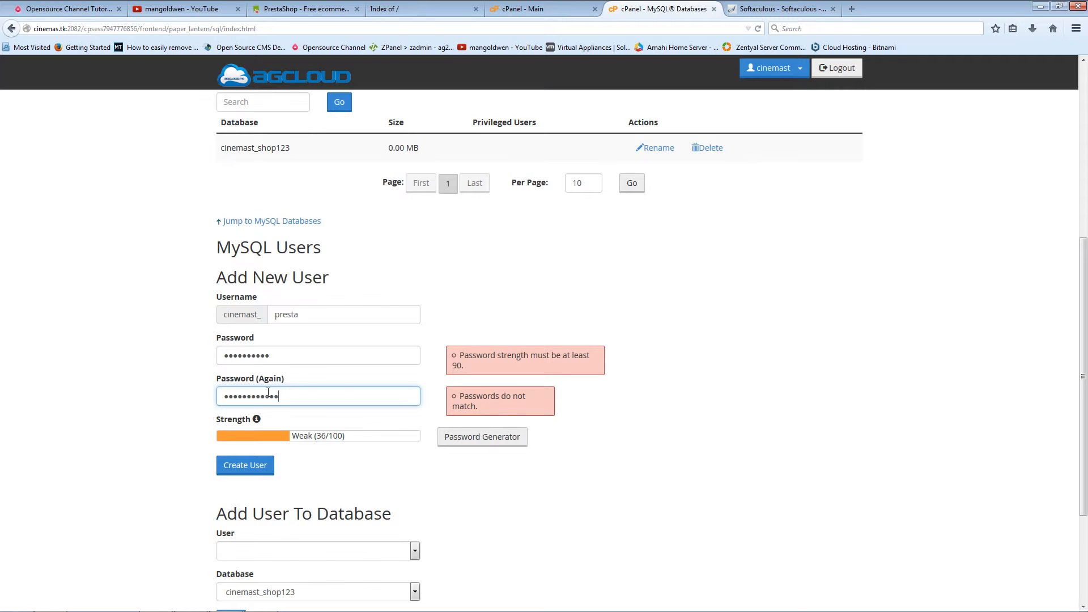
click(282, 355)
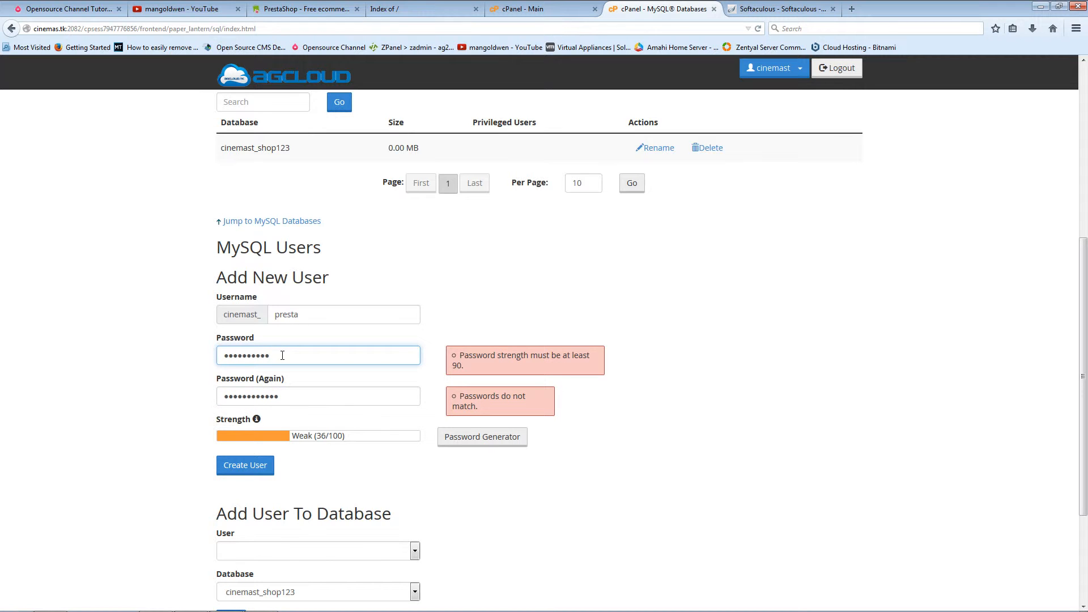
text(de)
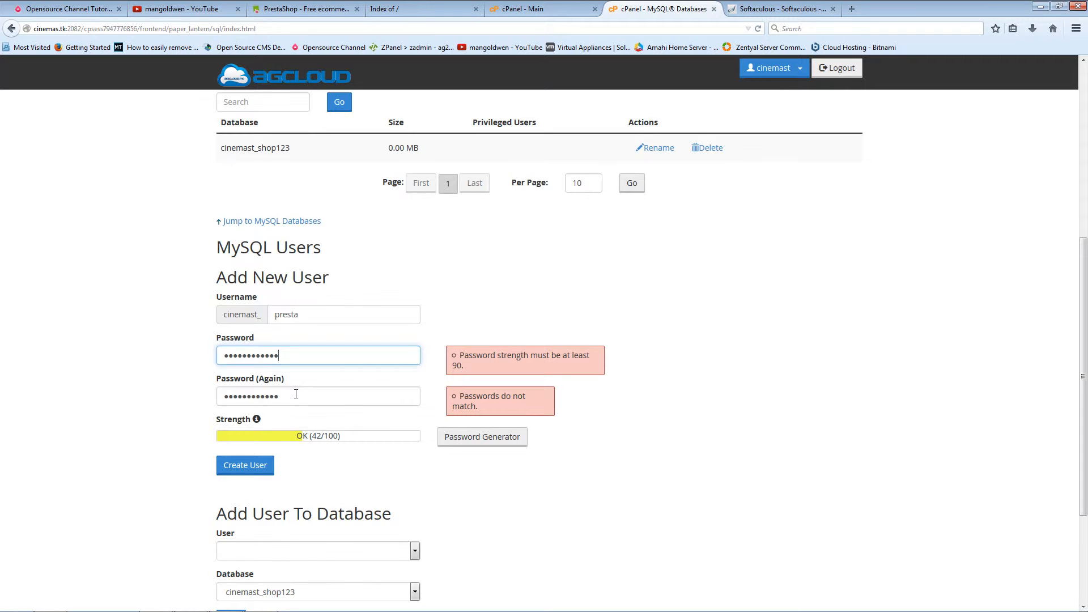
Step: Replace the password in both fields with a numeric password and create the user
double_click(286, 355)
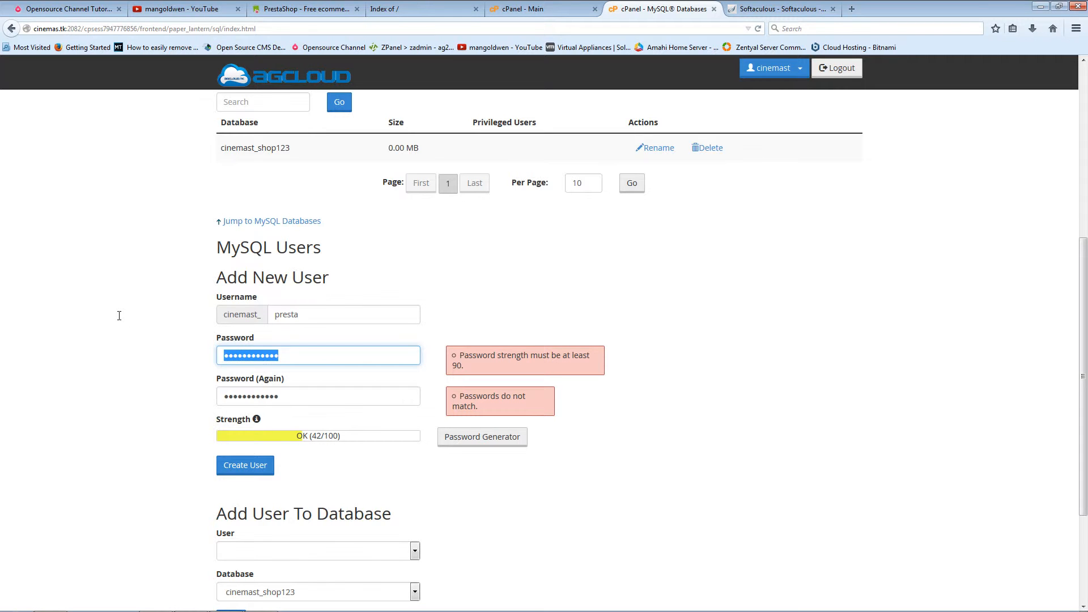
text(123)
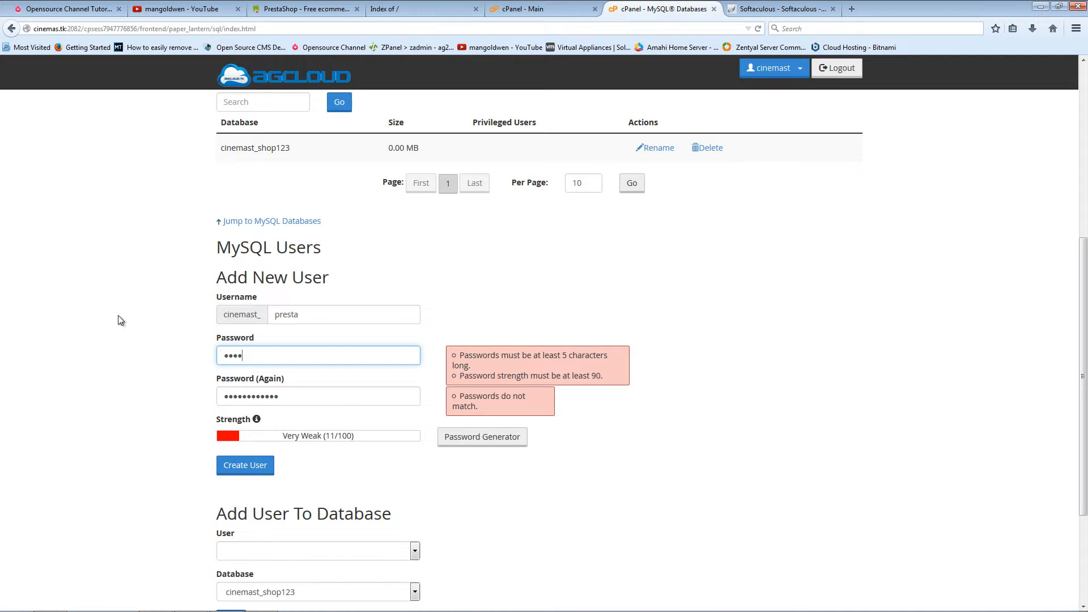
text(45678)
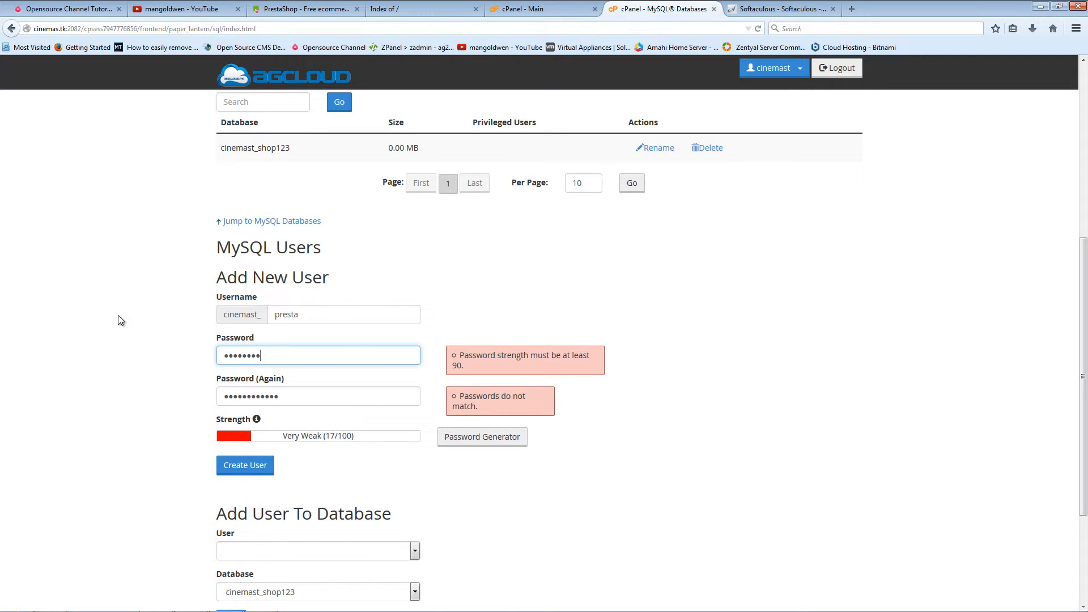
key(Tab)
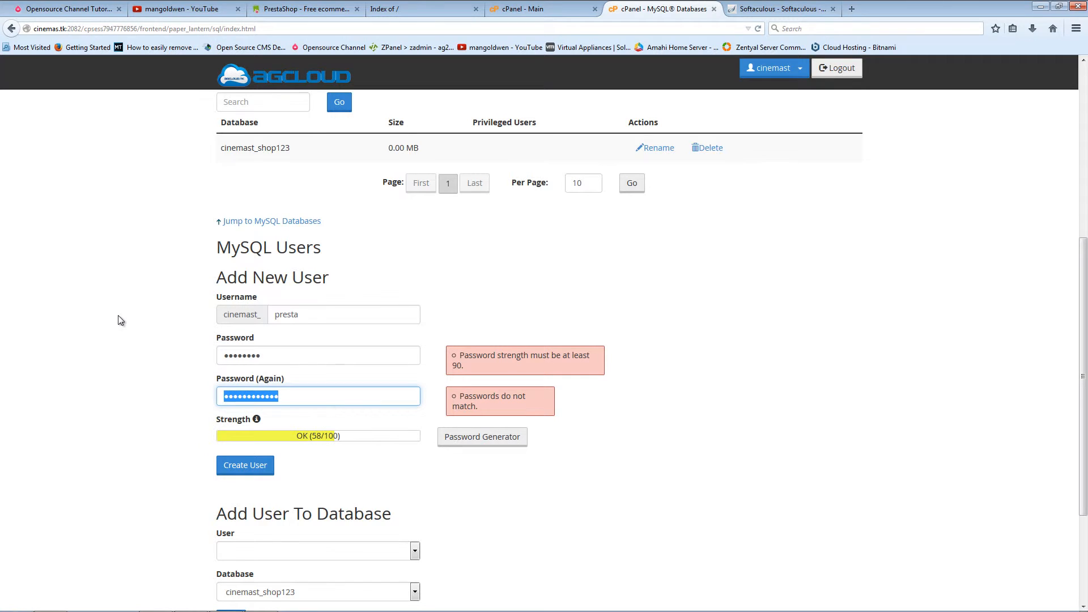
text(12345678)
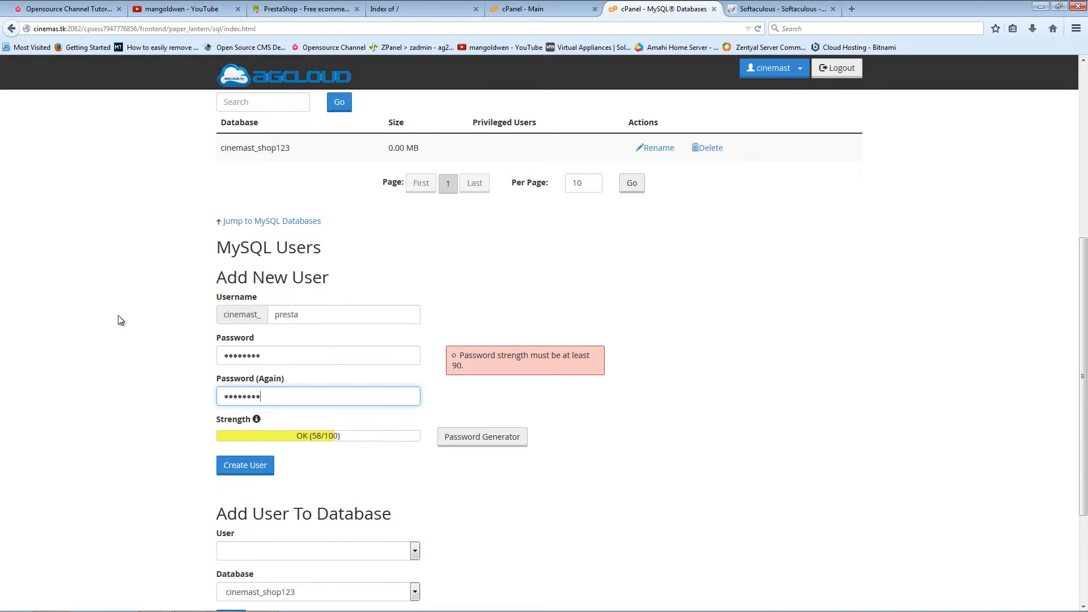
scroll(660, 409, down, 2)
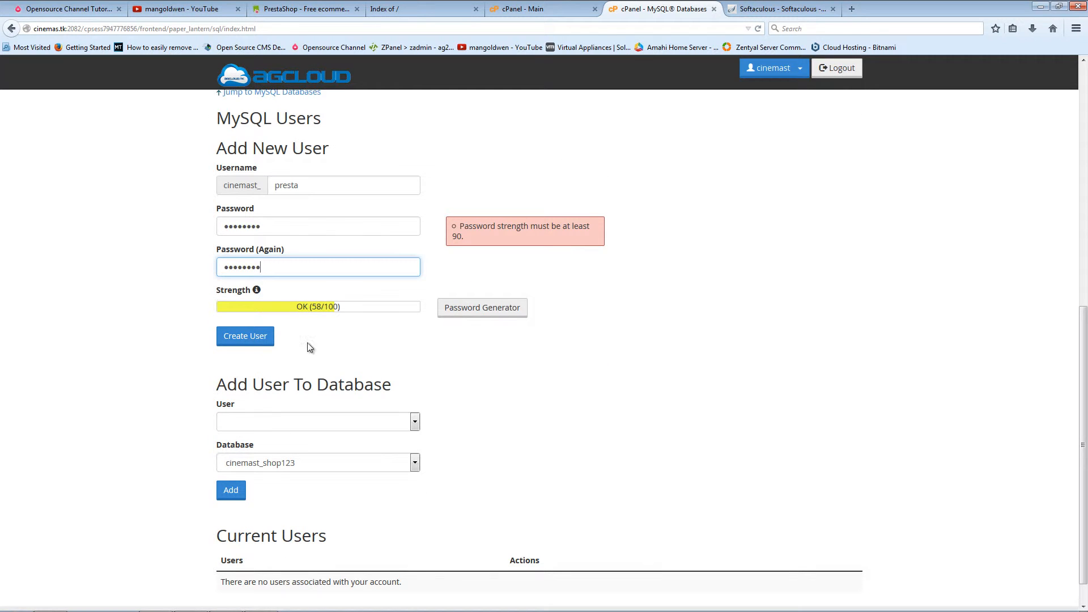
click(266, 340)
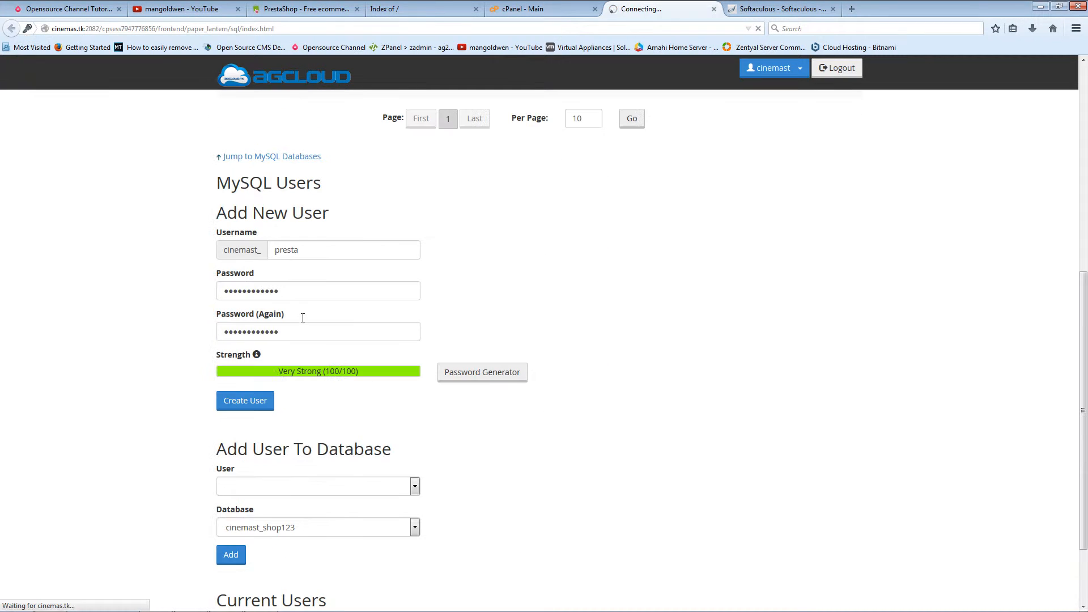
click(258, 405)
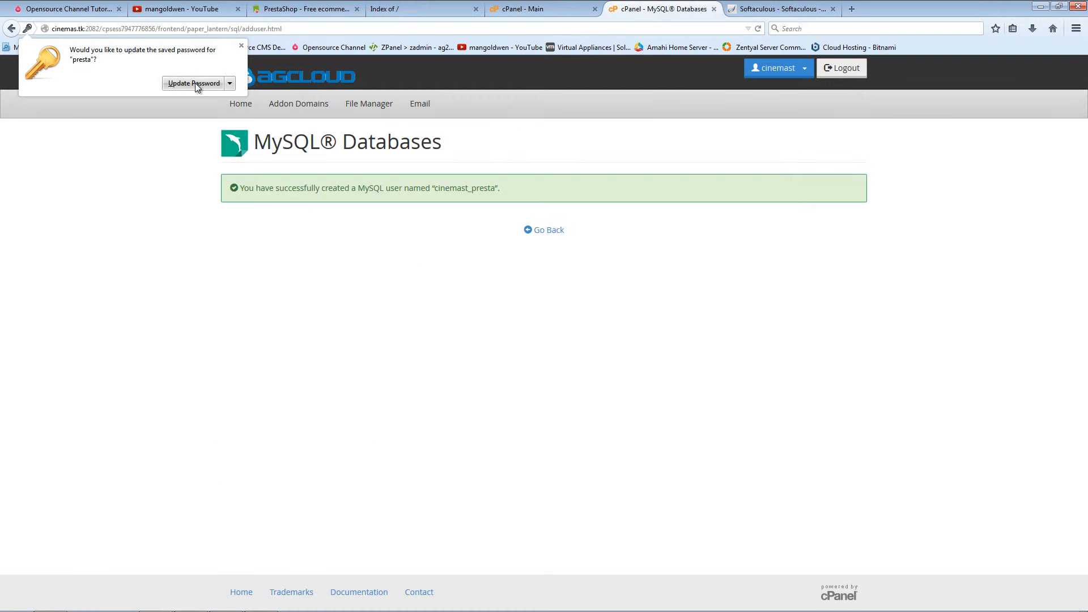
Step: Update the browser's saved password, then add the presta user to the cinemast_shop123 database
click(195, 83)
click(557, 234)
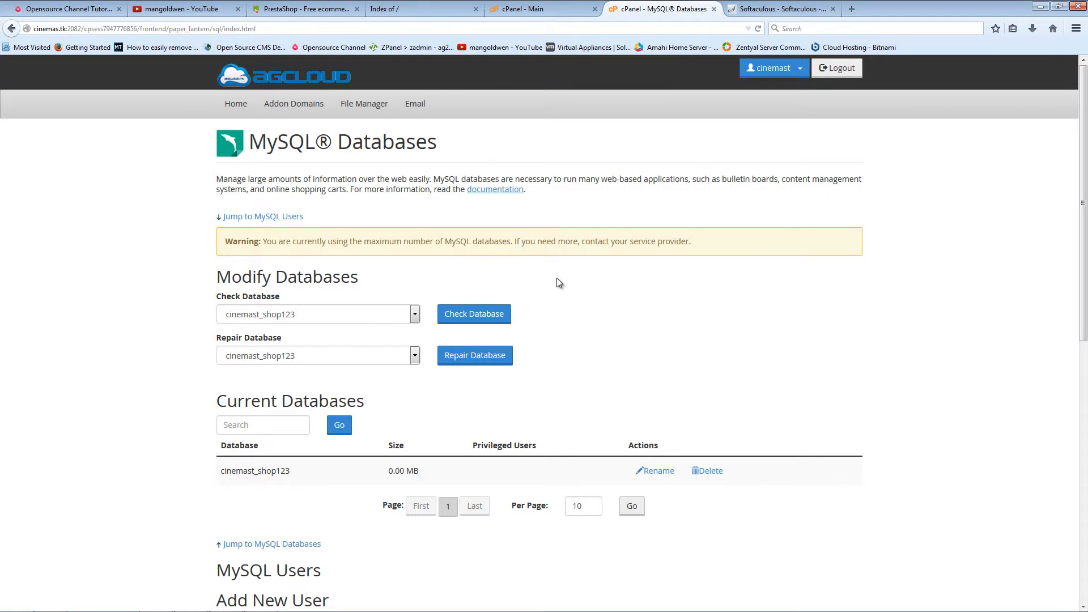
scroll(417, 467, down, 9)
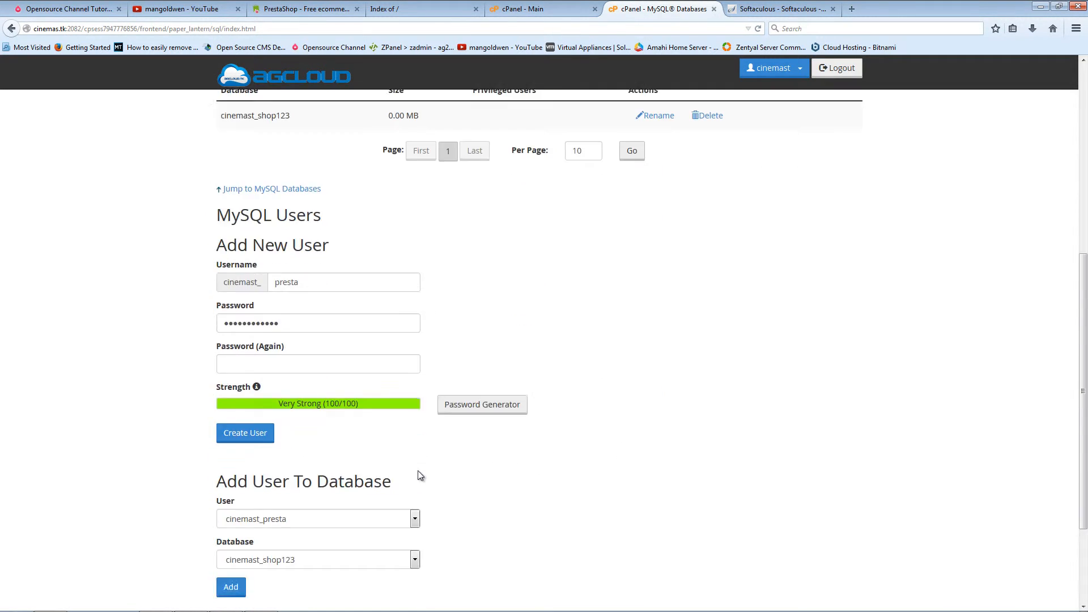
click(322, 385)
click(322, 395)
click(227, 454)
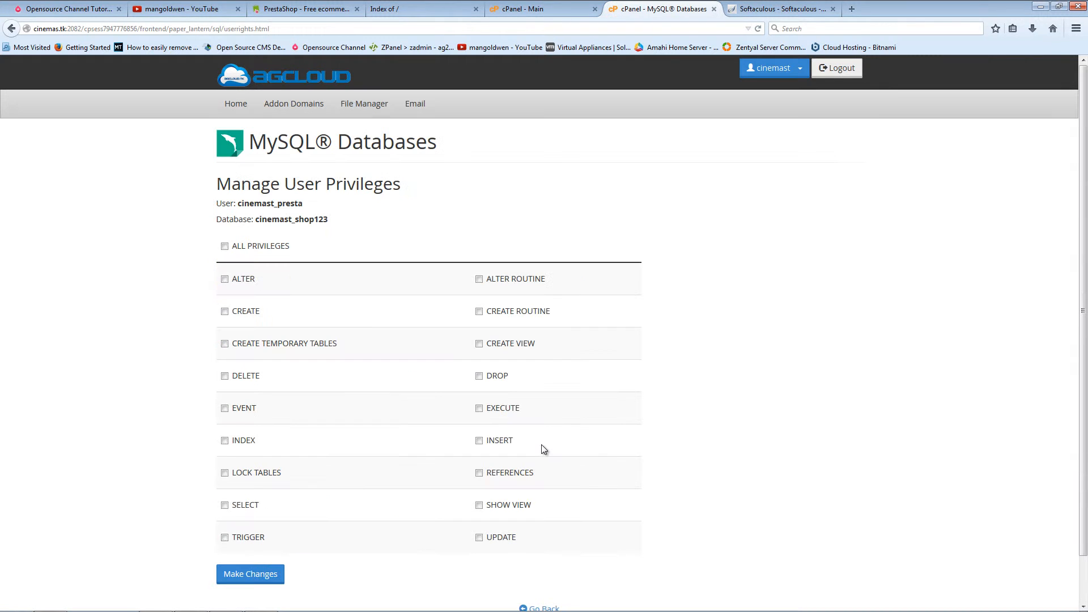
Step: Tick ALL PRIVILEGES for cinemast_presta on cinemast_shop123 and save the changes
click(224, 246)
click(224, 247)
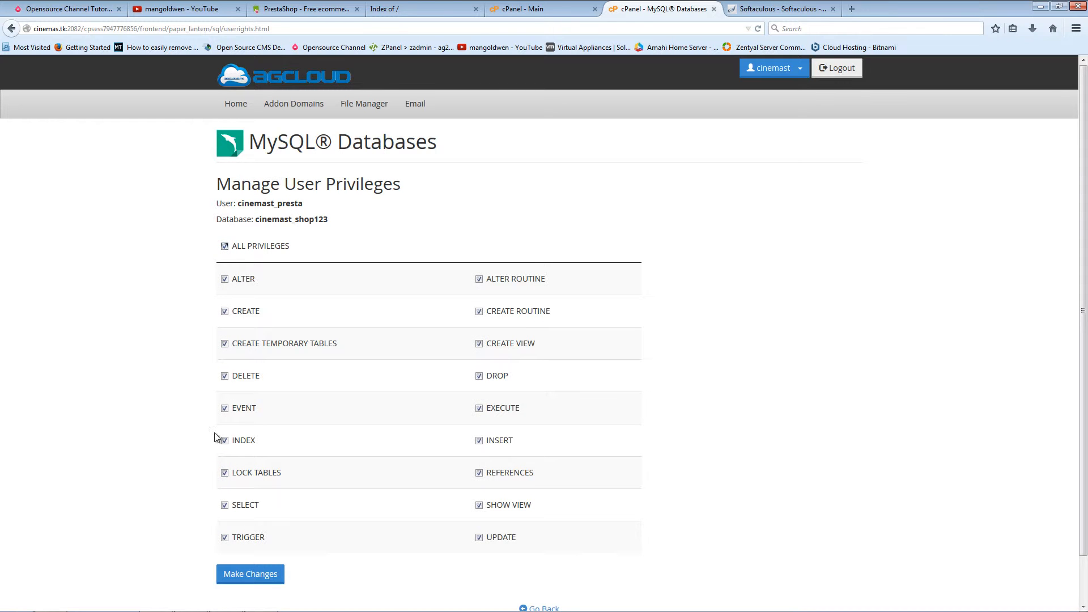
click(250, 574)
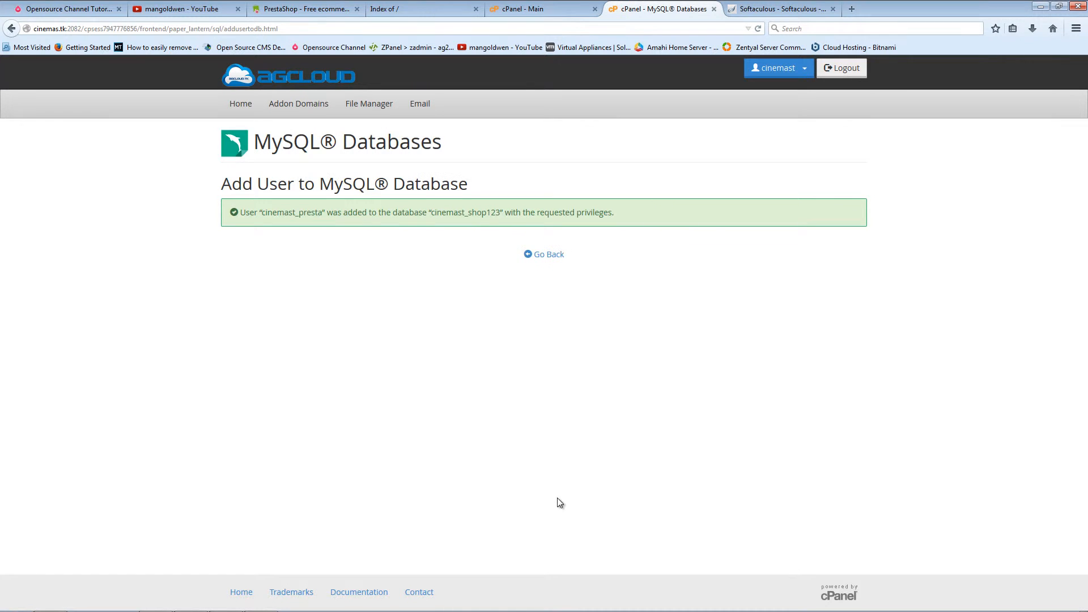
Step: Go back and confirm cinemast_presta is listed as privileged user of cinemast_shop123
click(544, 254)
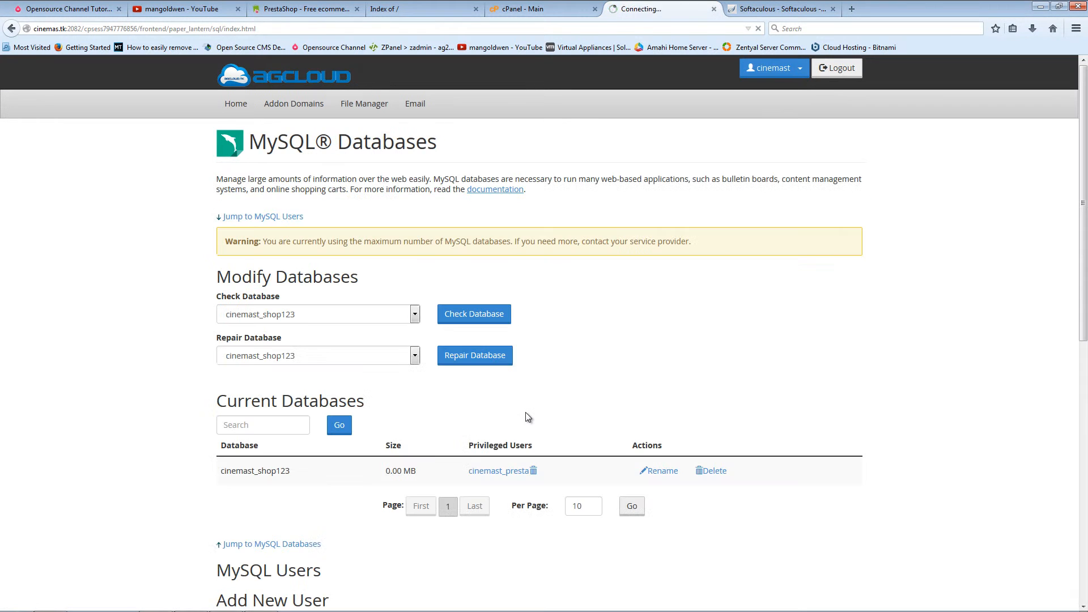
scroll(526, 417, down, 3)
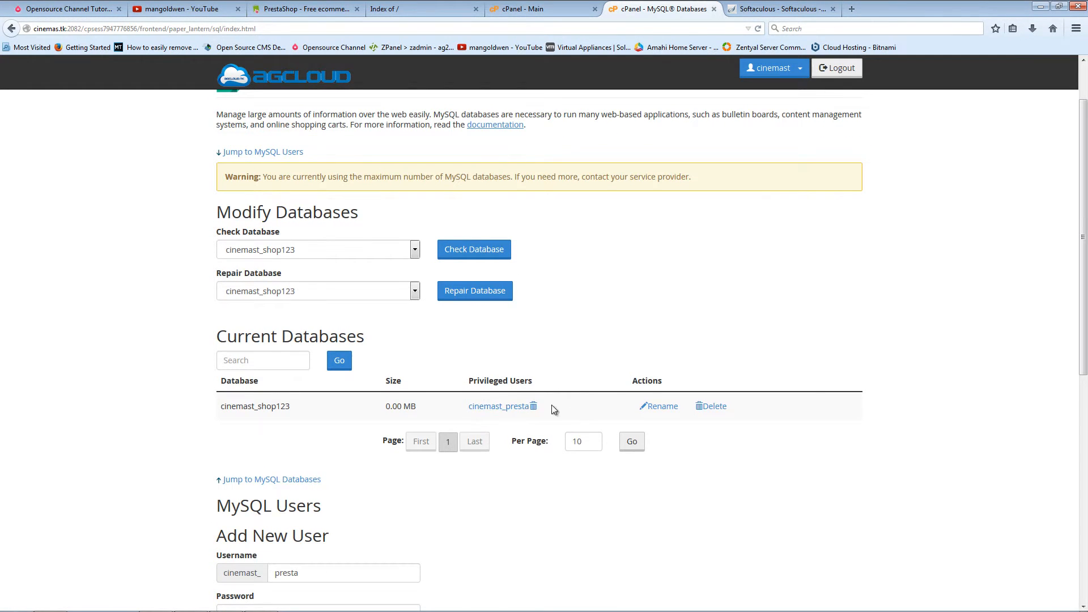
scroll(469, 507, down, 6)
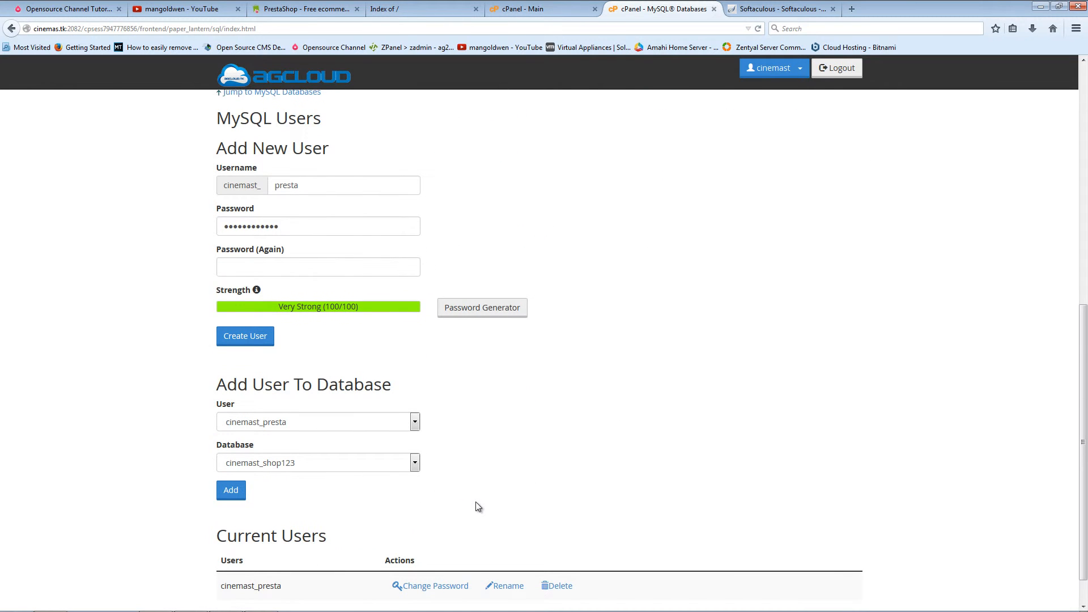
scroll(478, 506, down, 1)
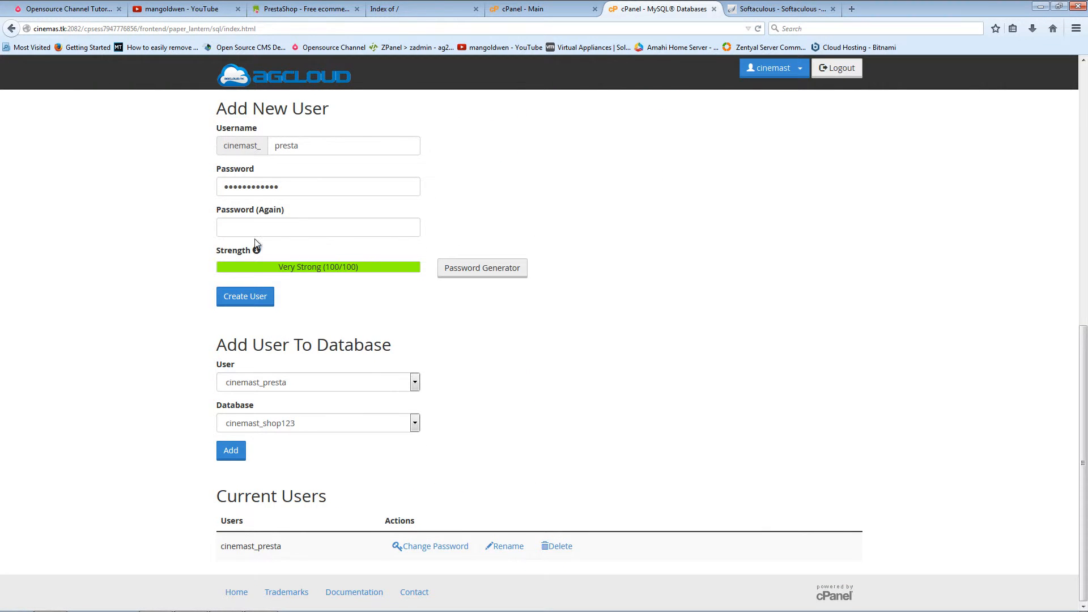
scroll(529, 494, up, 3)
scroll(532, 478, down, 3)
scroll(533, 485, up, 10)
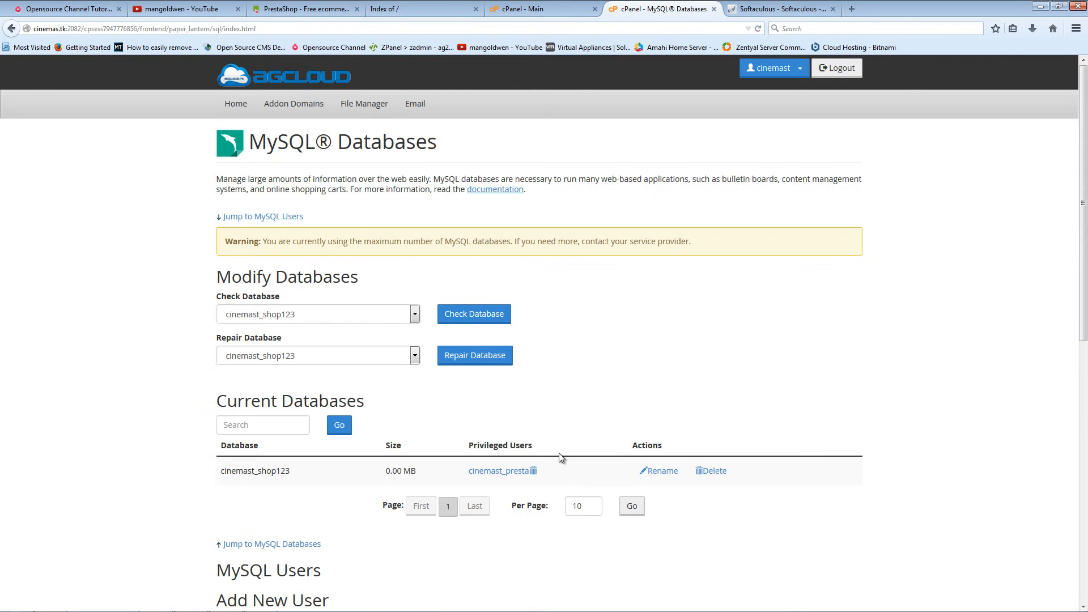
Step: Reload cinemas.tk, check FileZilla's upload queue has emptied, and return to Firefox
click(542, 17)
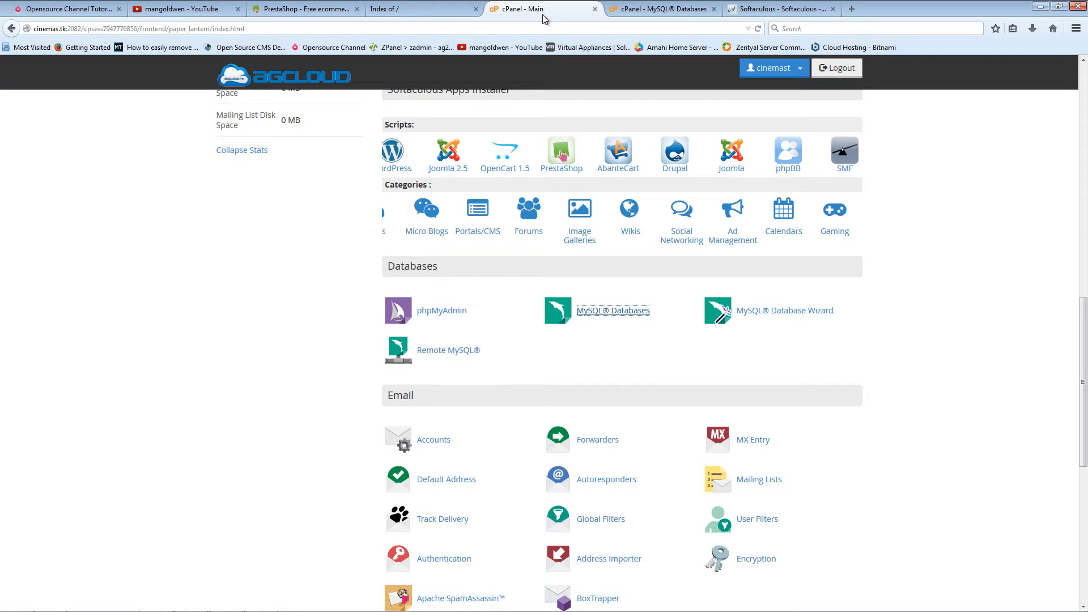
click(371, 12)
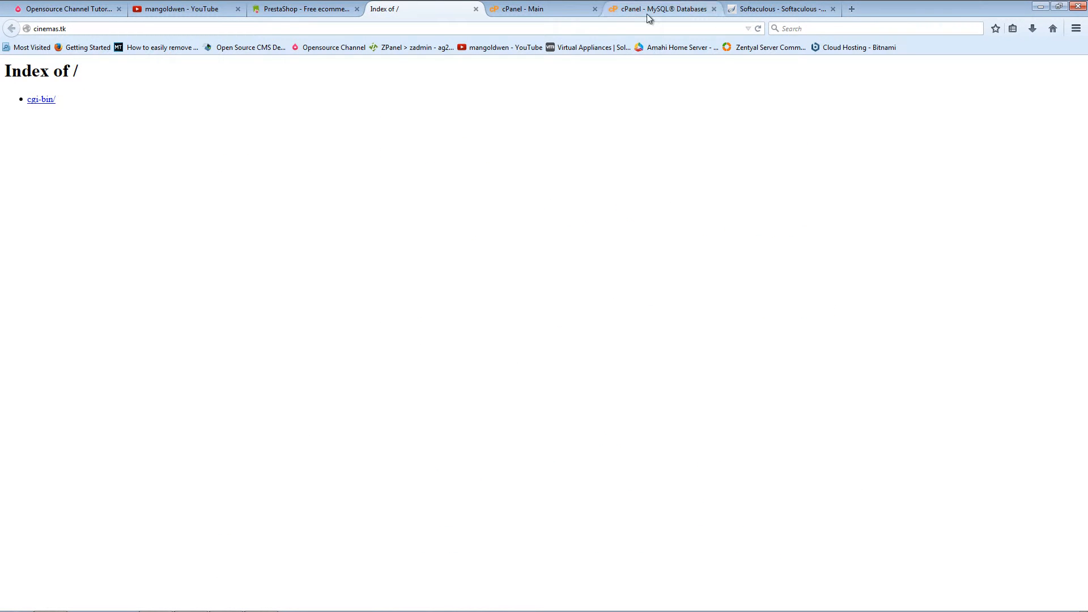
click(757, 29)
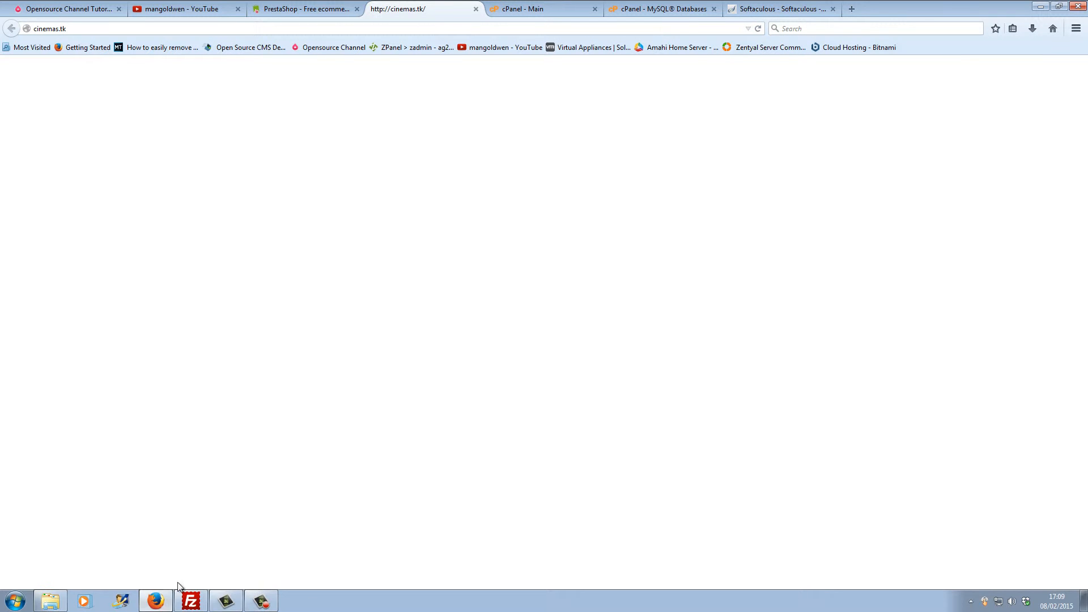
click(191, 601)
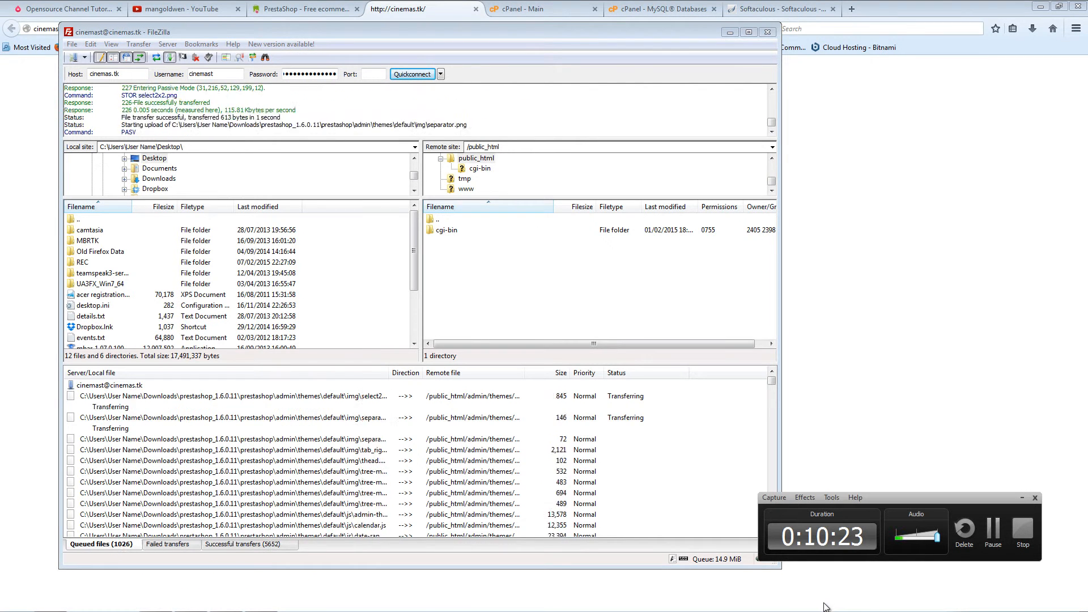
click(993, 529)
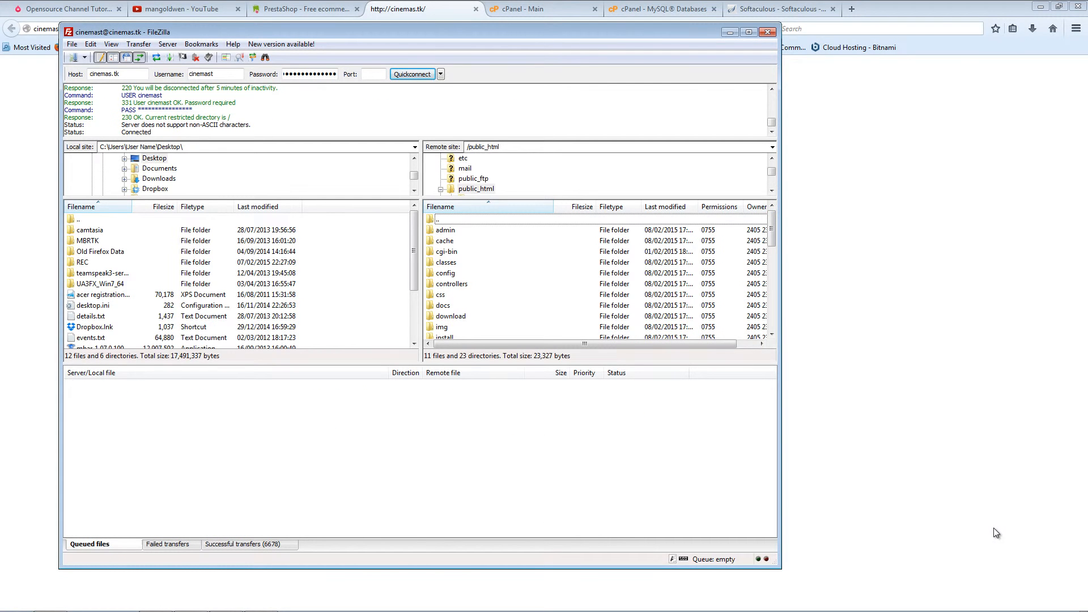
mouse_move(190, 608)
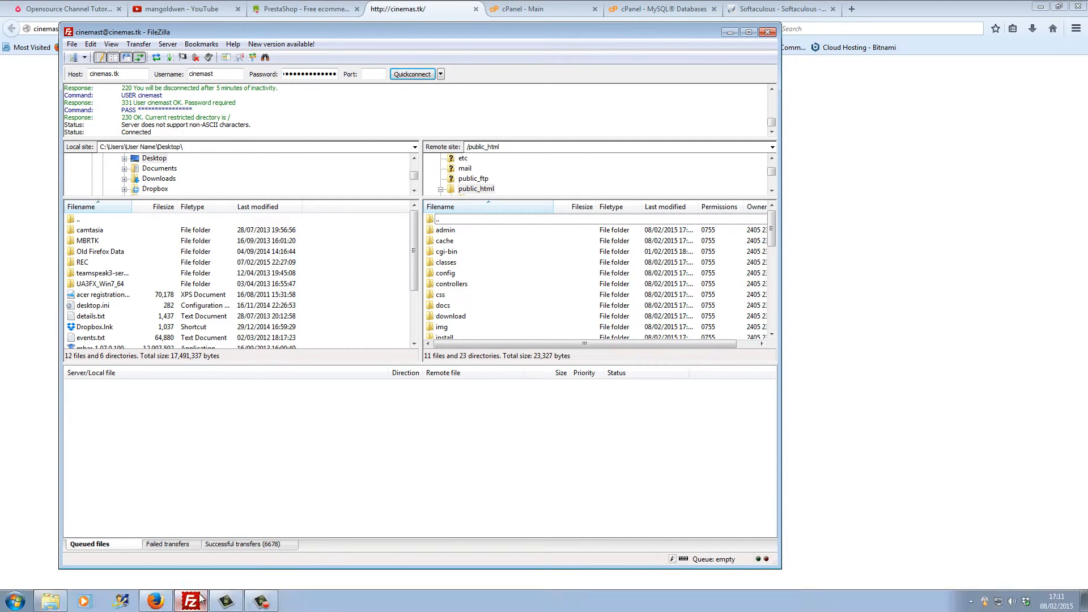
click(263, 19)
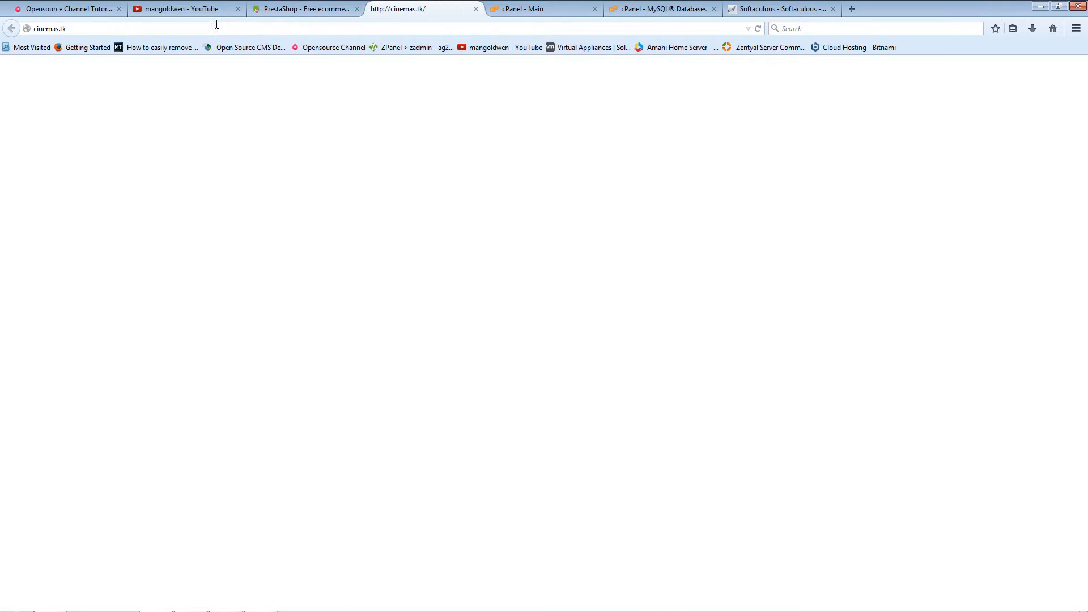
Step: Load cinemas.tk/install/ in the address bar, correcting the mistyped /INTALL path
click(180, 25)
click(180, 26)
text(/I)
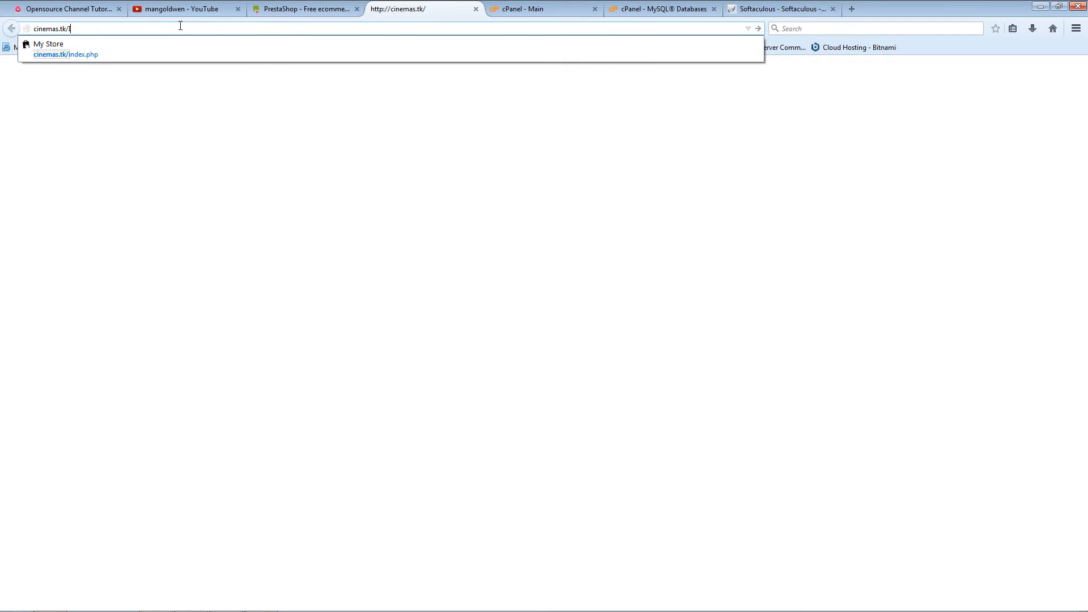
text(NTALL)
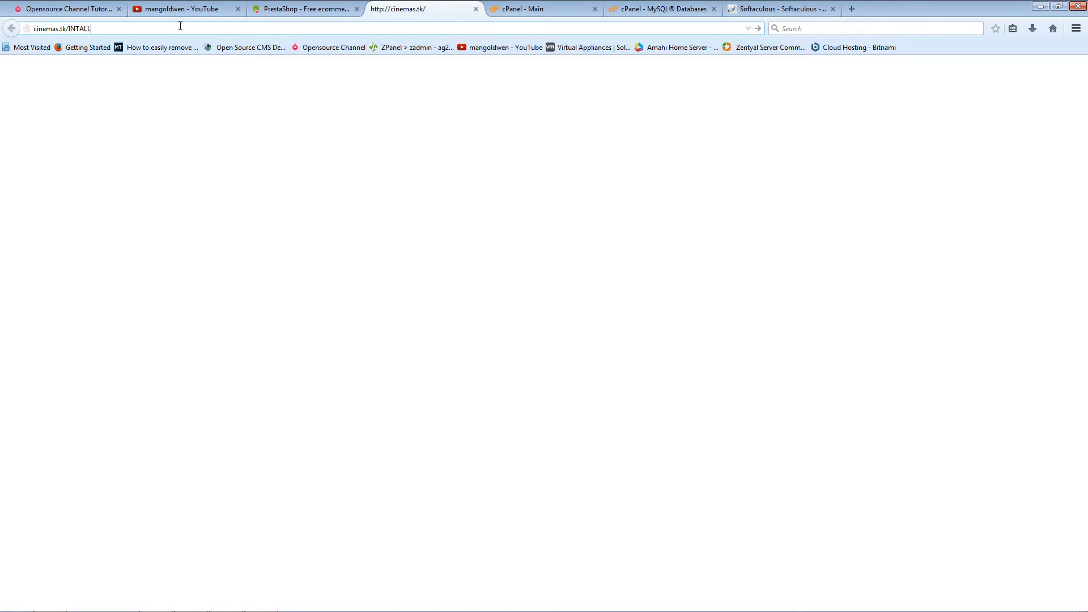
key(Return)
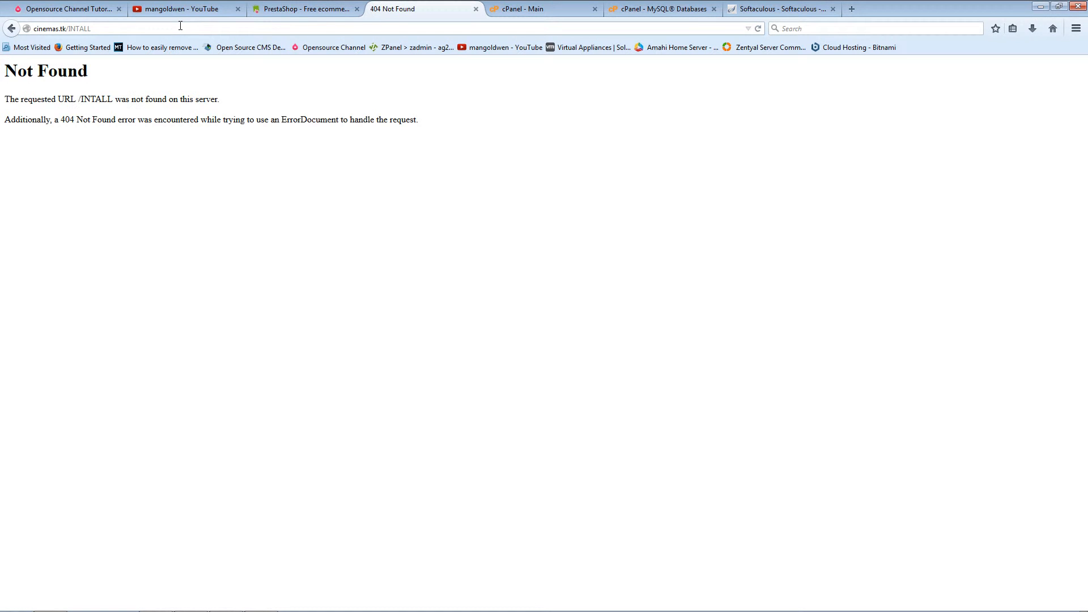
key(Caps_Lock)
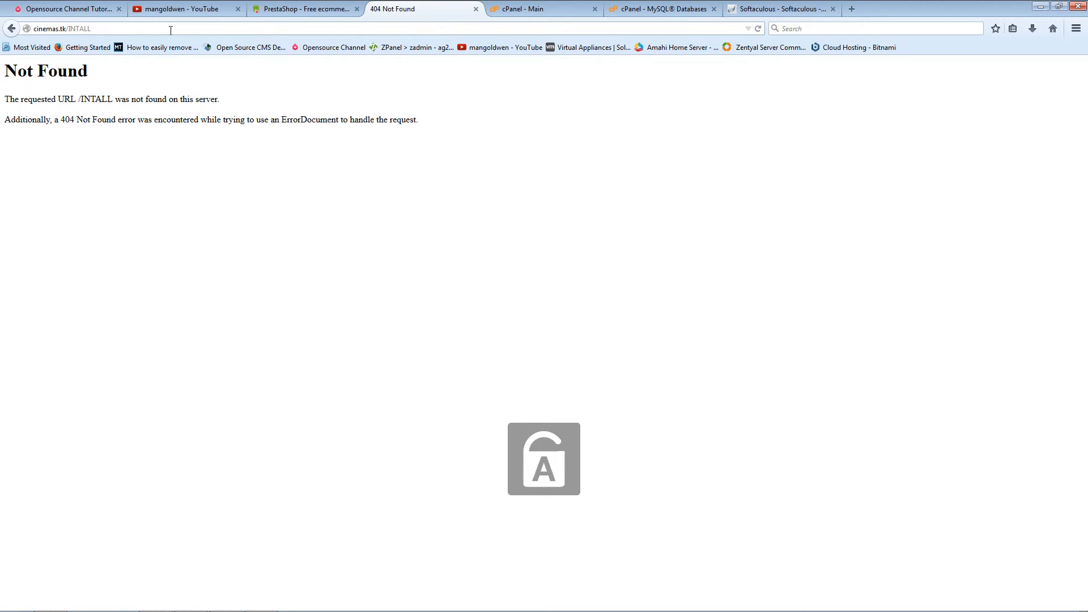
drag(180, 26, 68, 28)
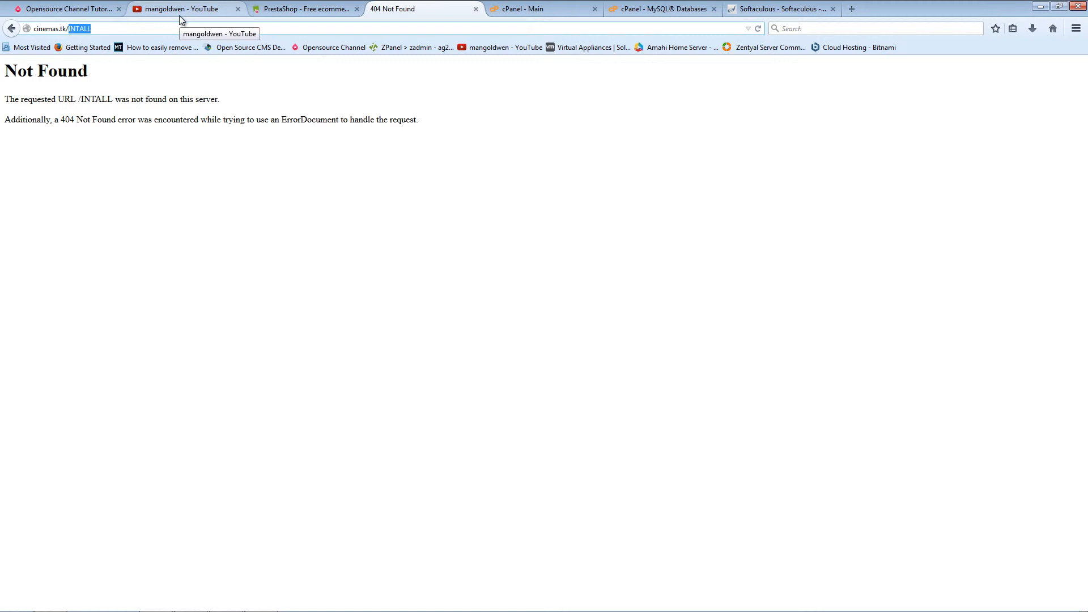
text(install/)
key(Return)
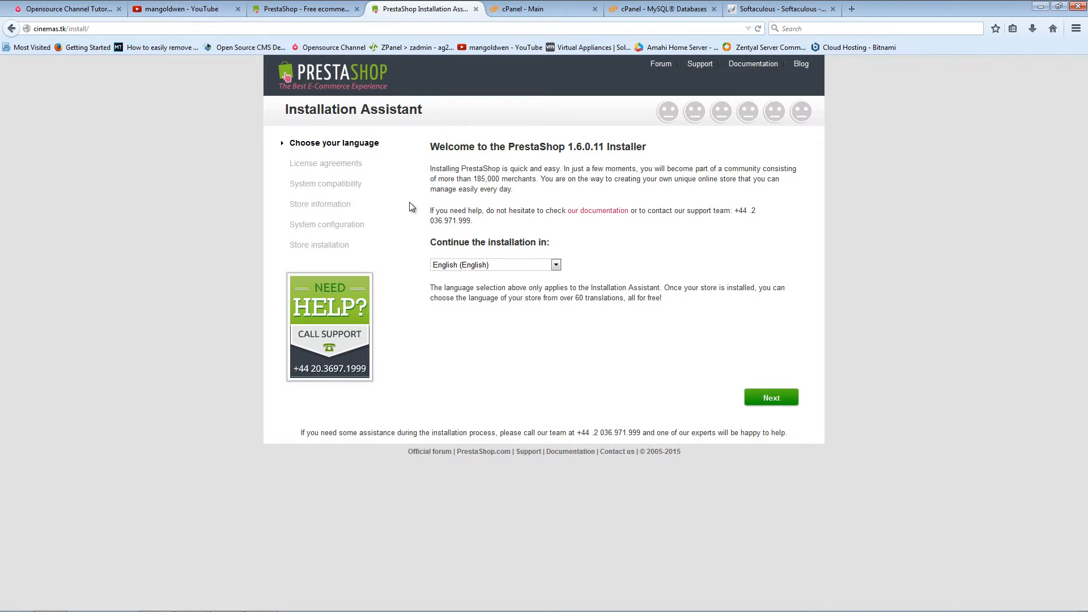
Step: Keep English (English) as installer language, agree to the license terms, and continue
click(503, 263)
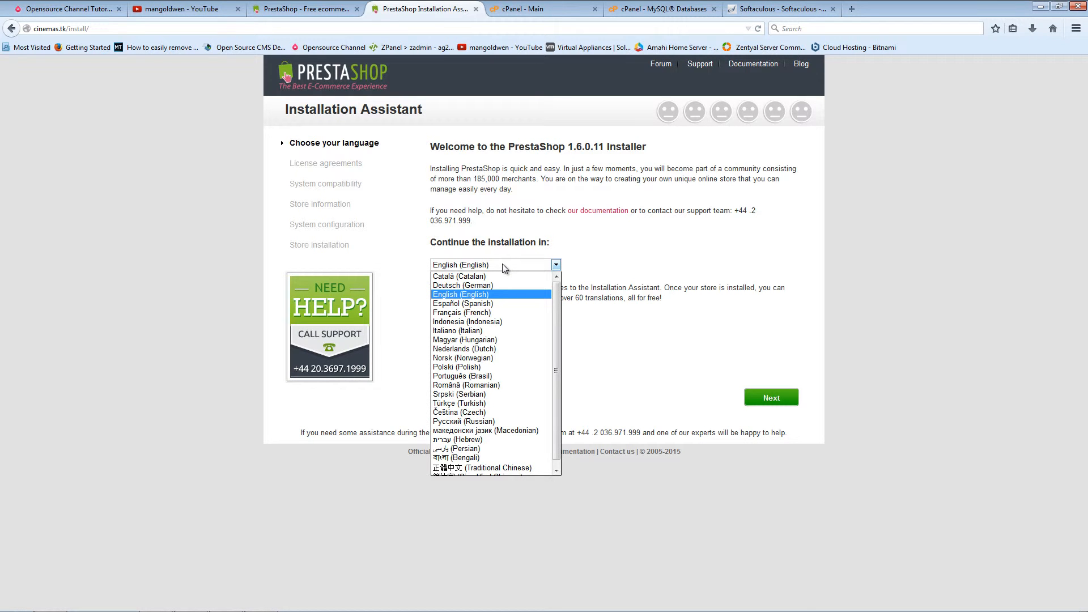
click(502, 263)
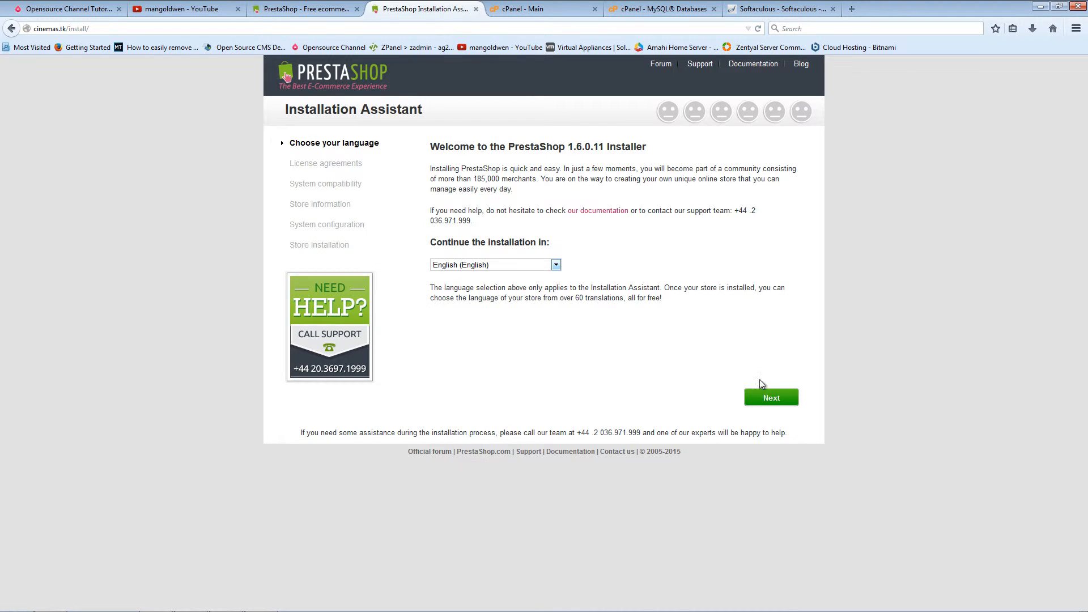
click(495, 266)
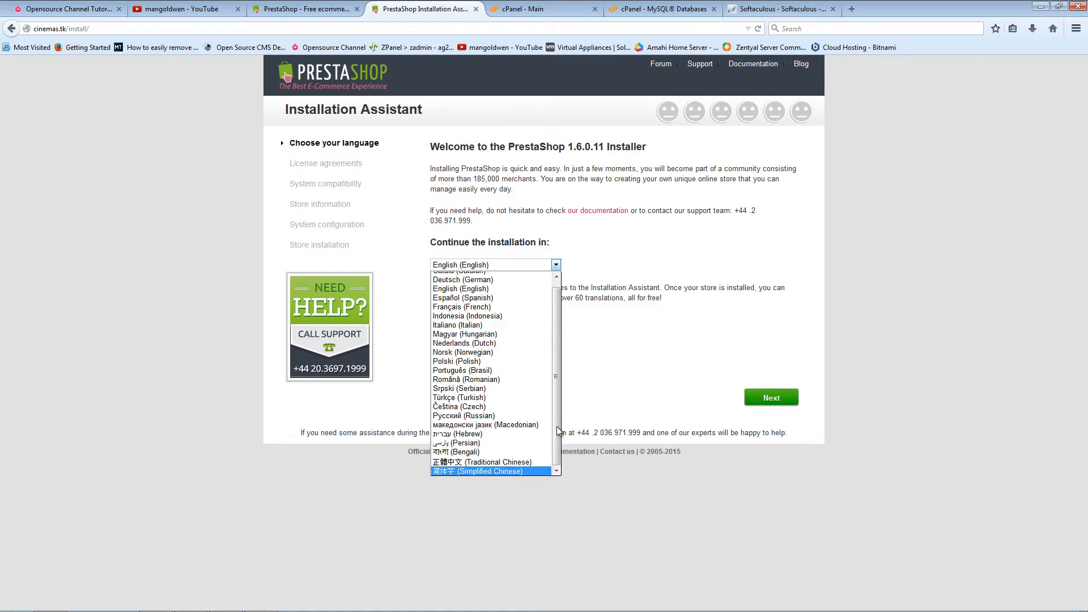
click(641, 362)
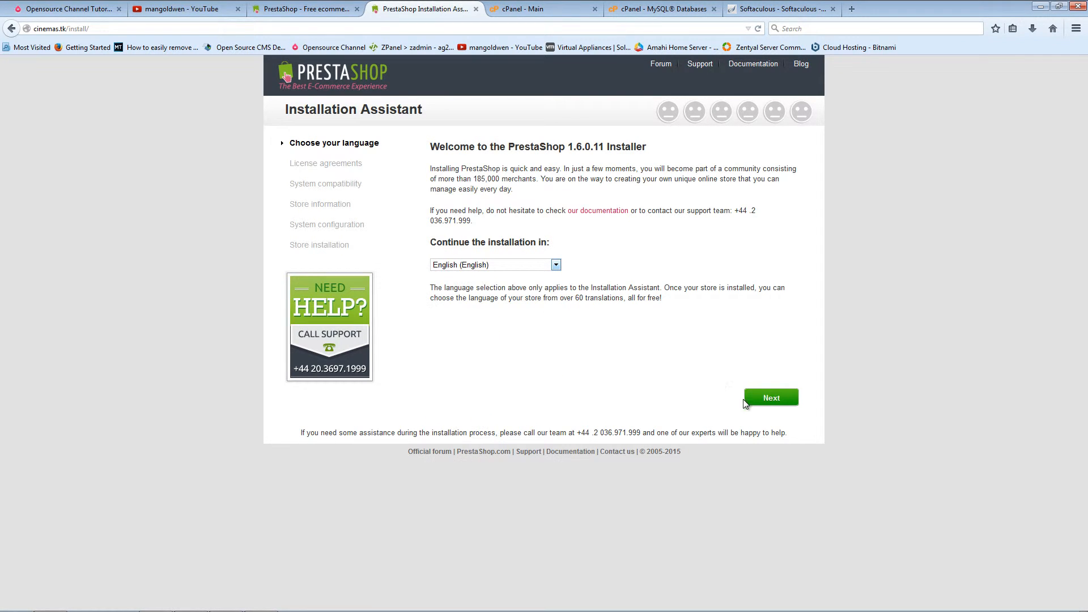
click(762, 400)
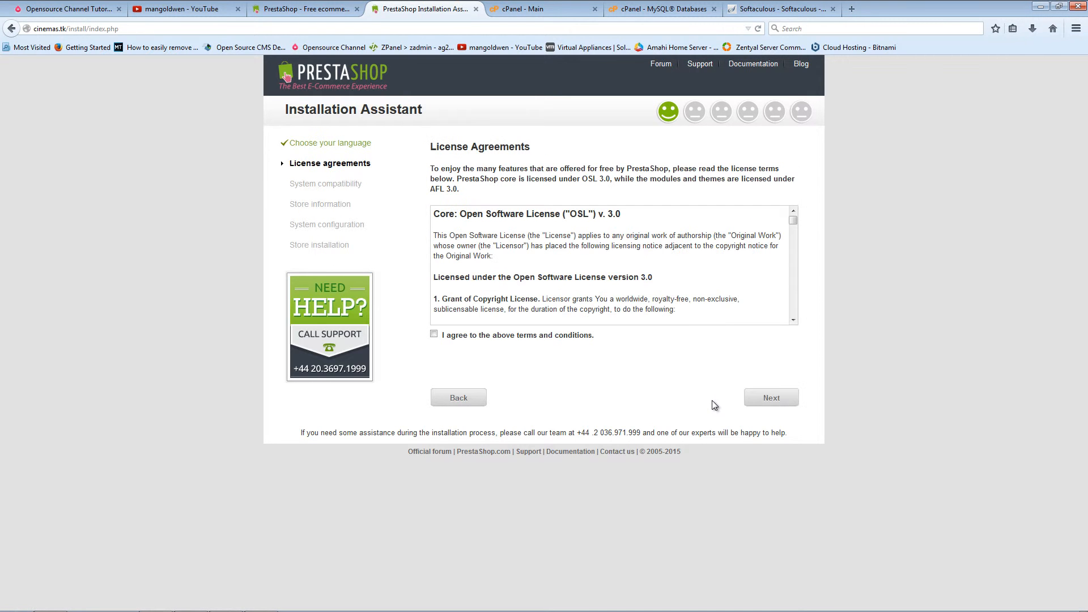
click(434, 335)
click(782, 400)
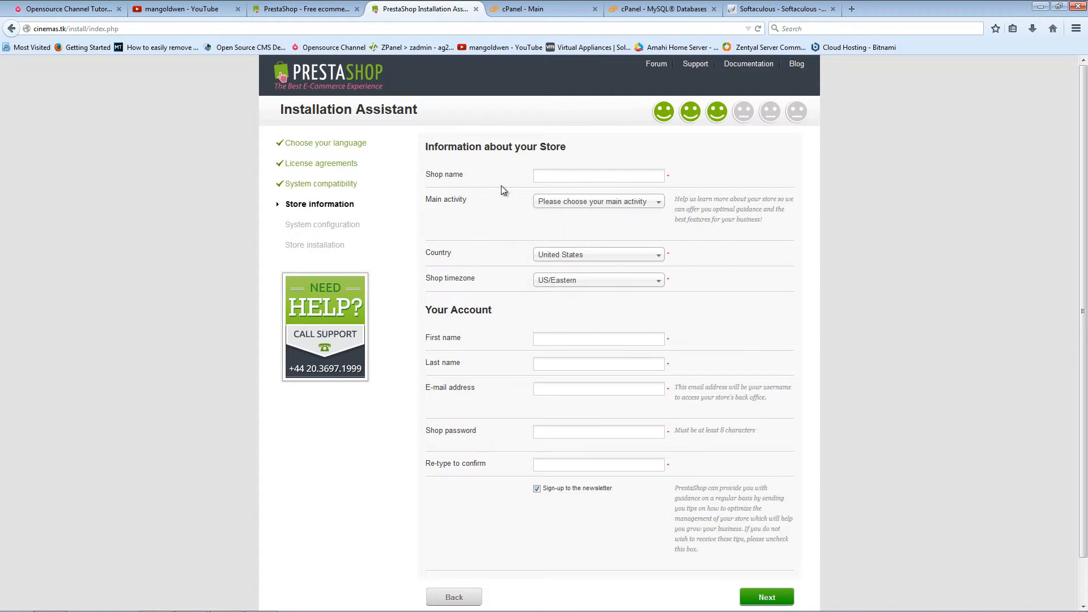
Step: Name the shop prestashop, with main activity Computer Hardware and Software and country United Kingdom
text(prestashop)
click(557, 205)
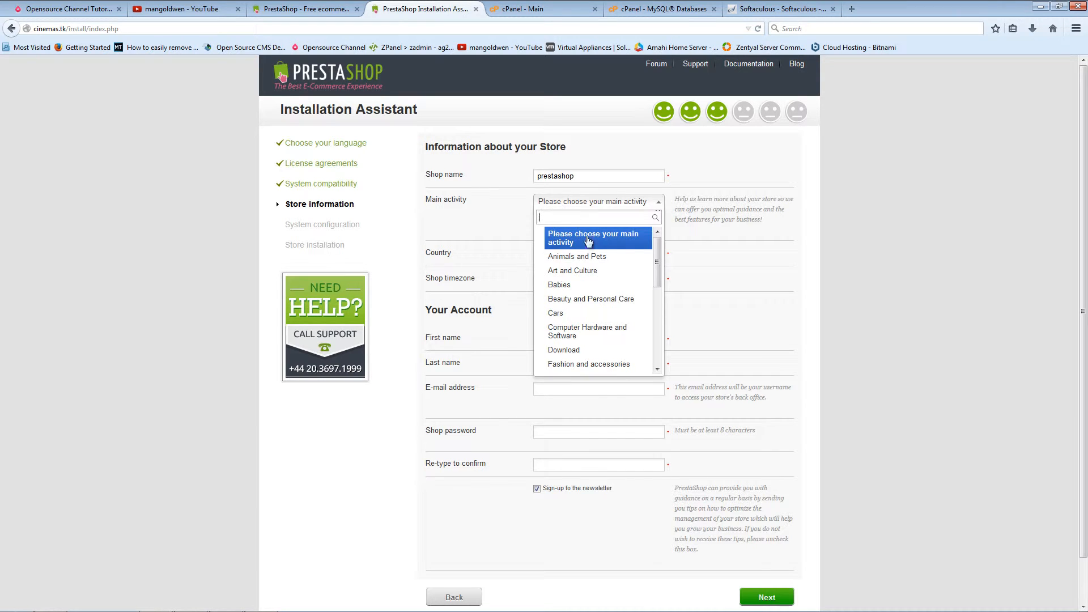
scroll(595, 286, down, 5)
scroll(596, 285, up, 2)
scroll(596, 285, up, 2)
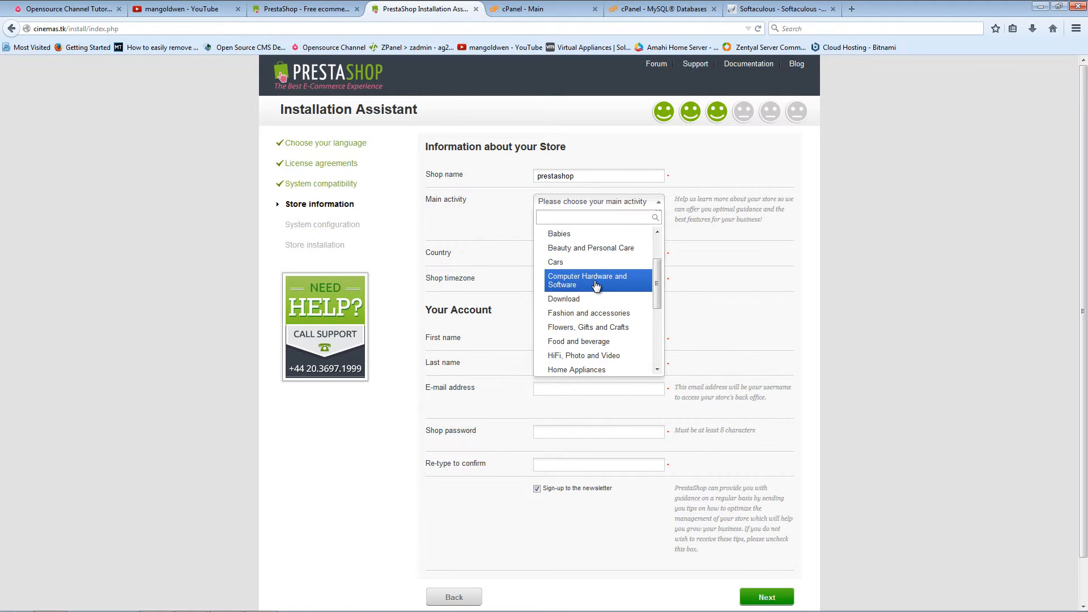
click(595, 284)
click(587, 256)
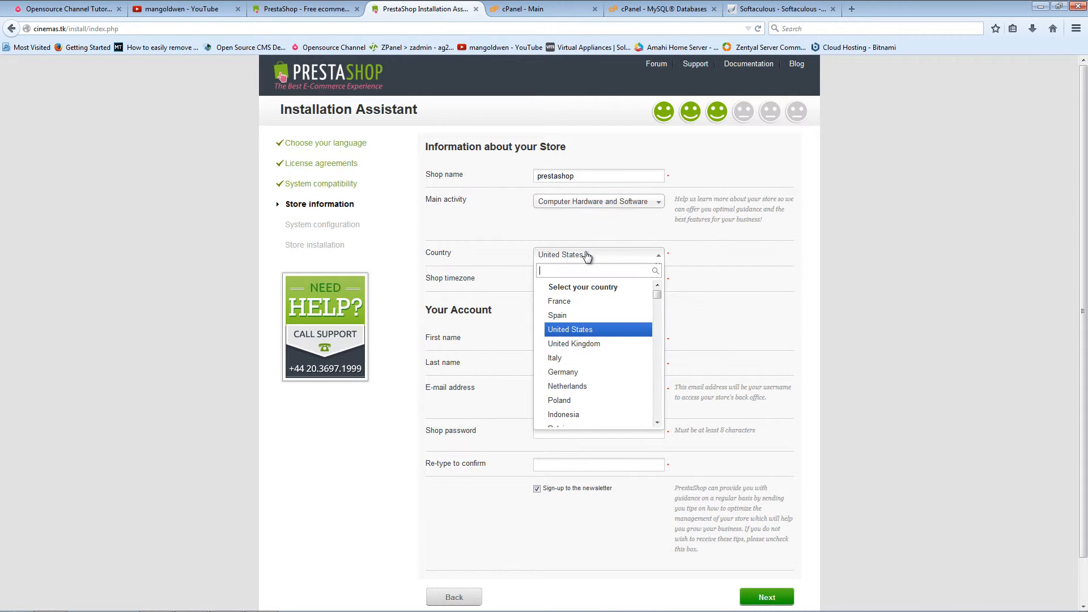
click(617, 343)
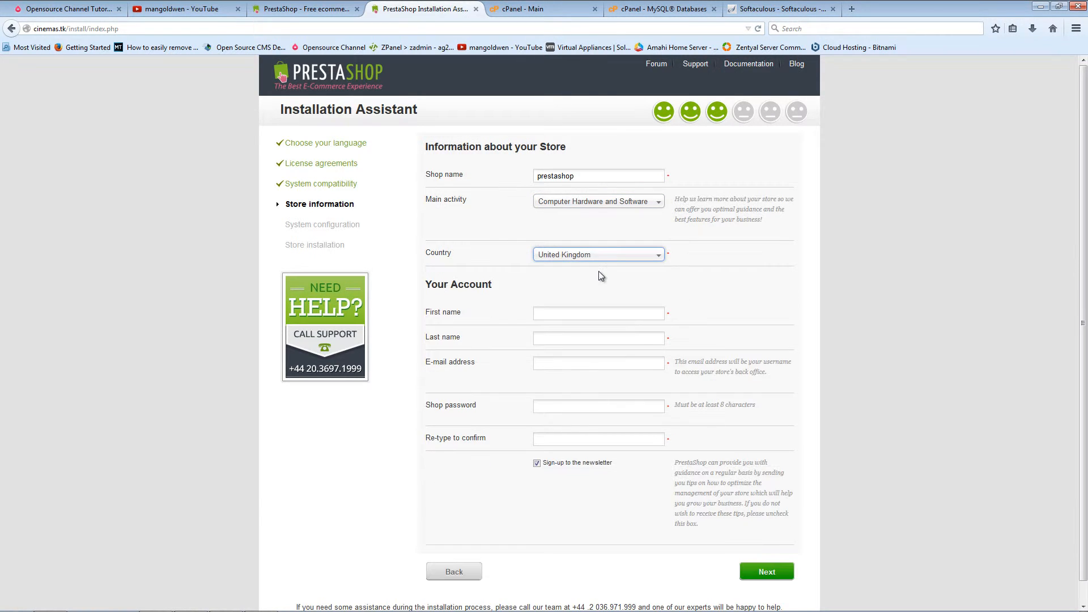
Step: Fill in the admin's first name, e-mail and password, opt out of the newsletter, and continue
click(460, 311)
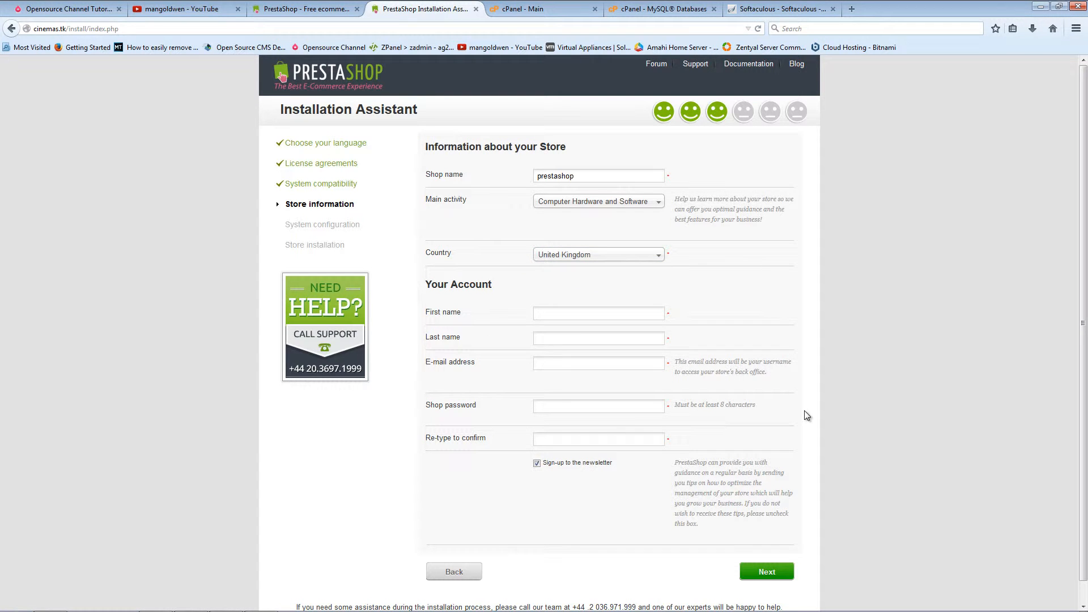
text(a)
text(gus)
key(Tab)
text(ad)
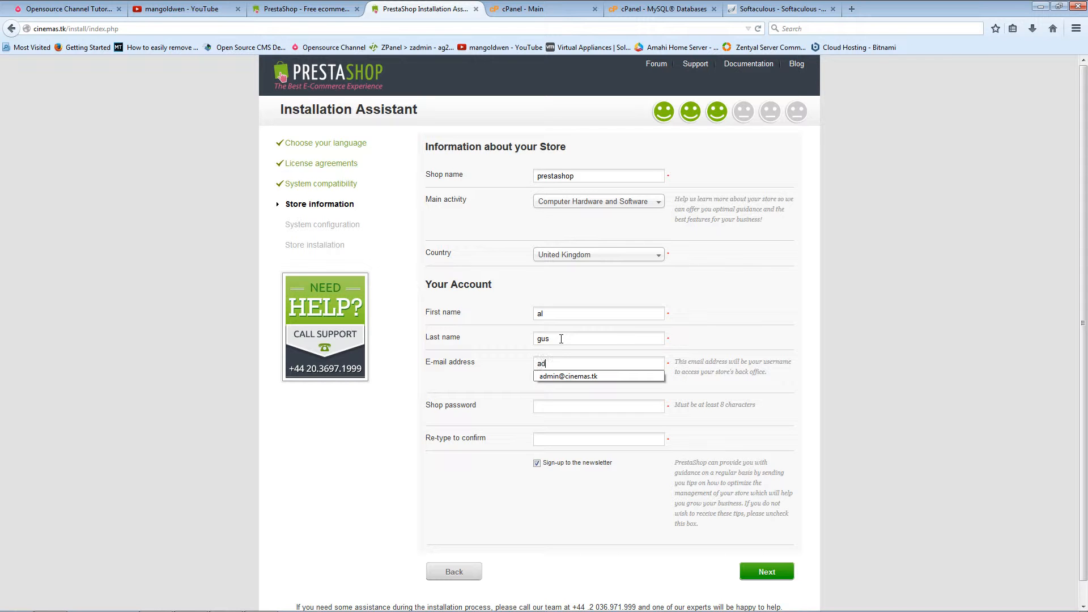
text(min@c)
click(609, 377)
drag(596, 406, 496, 385)
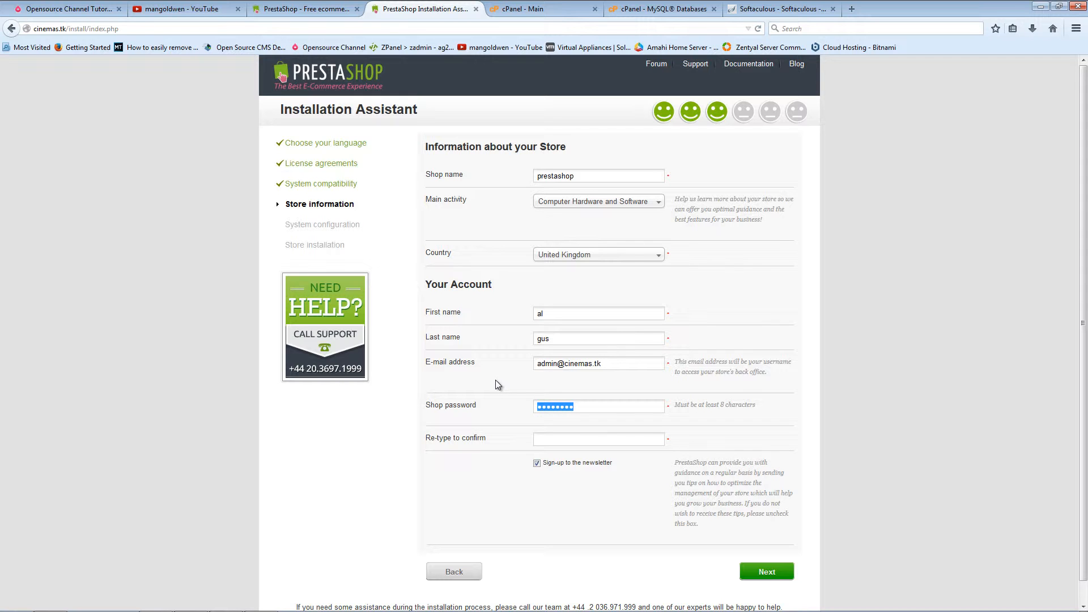
text(admin123)
key(Tab)
text(admin123)
click(536, 464)
scroll(549, 495, down, 1)
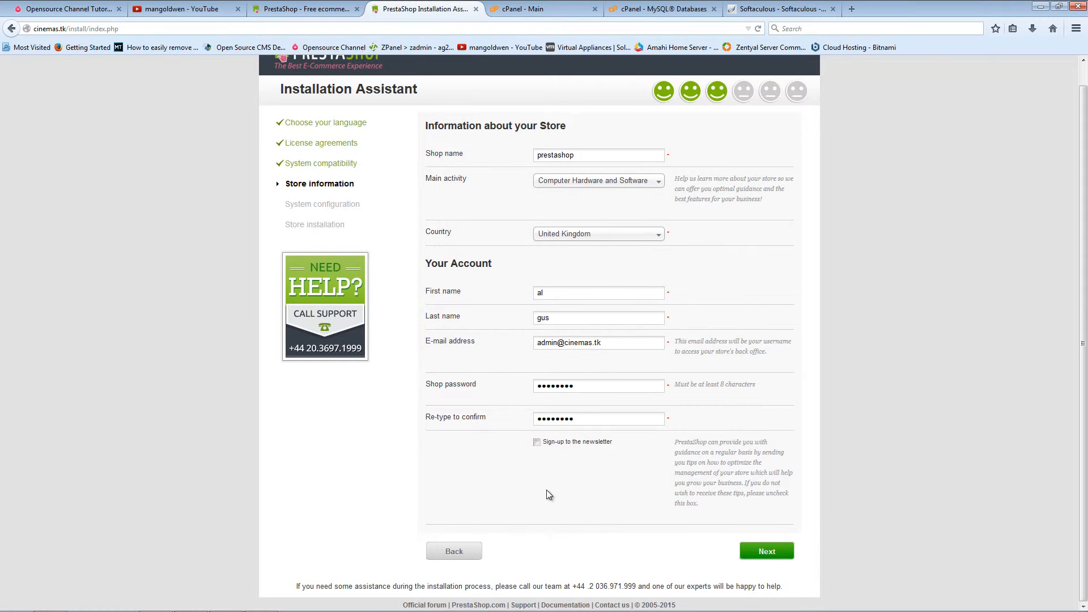
click(767, 551)
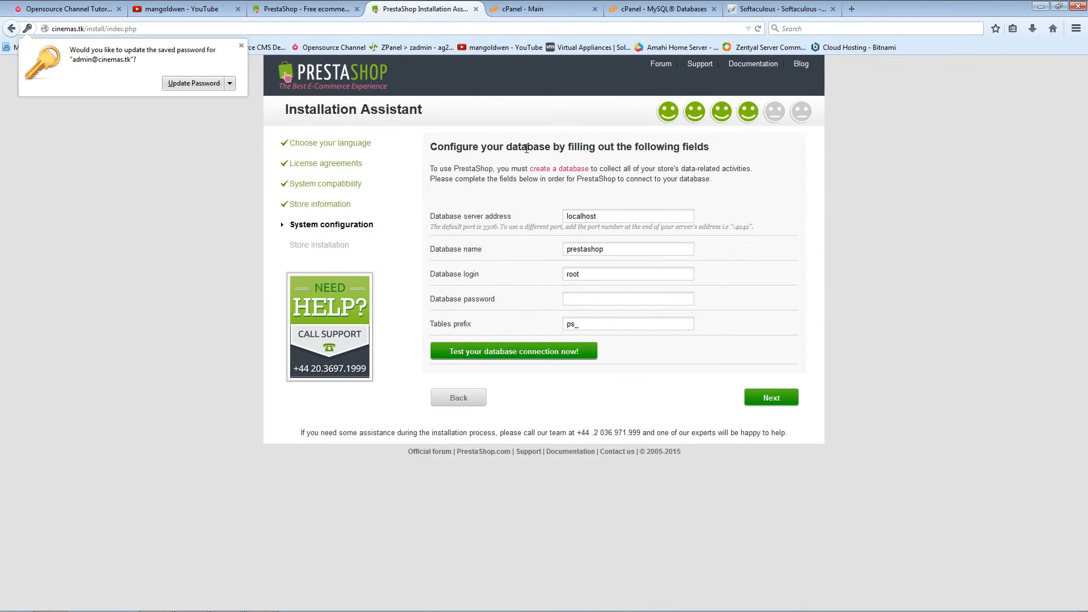
Step: Dismiss the save-password prompt and paste the database password into the installer form
click(193, 83)
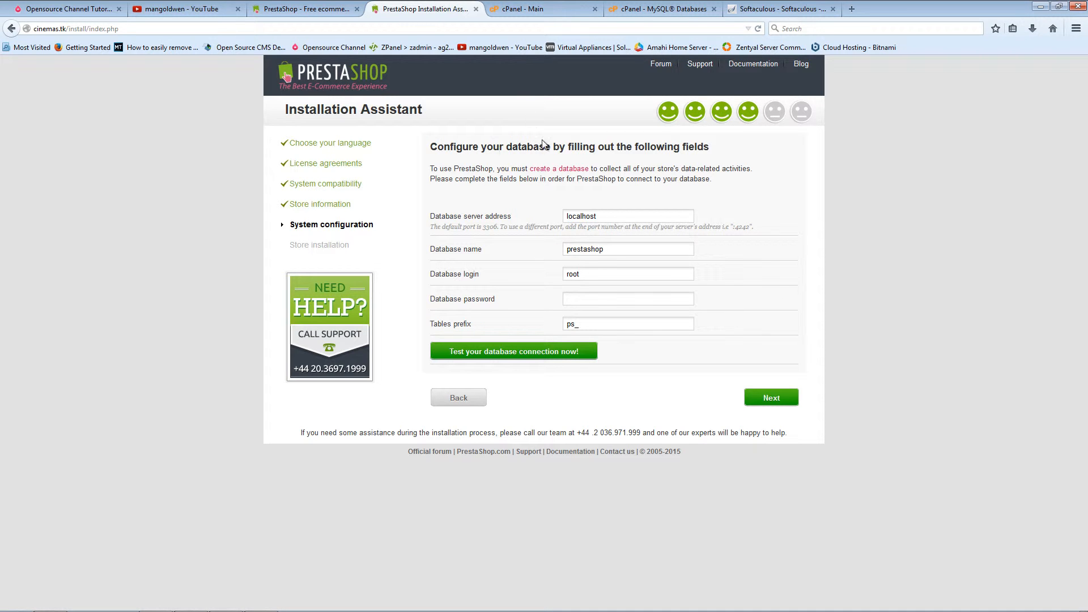
right_click(606, 302)
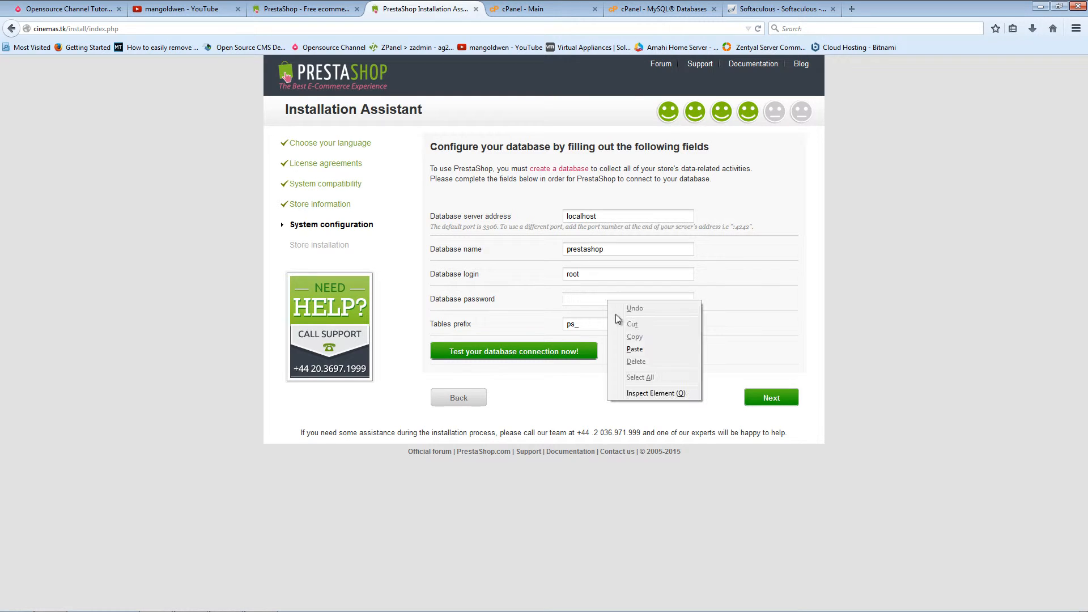
click(641, 349)
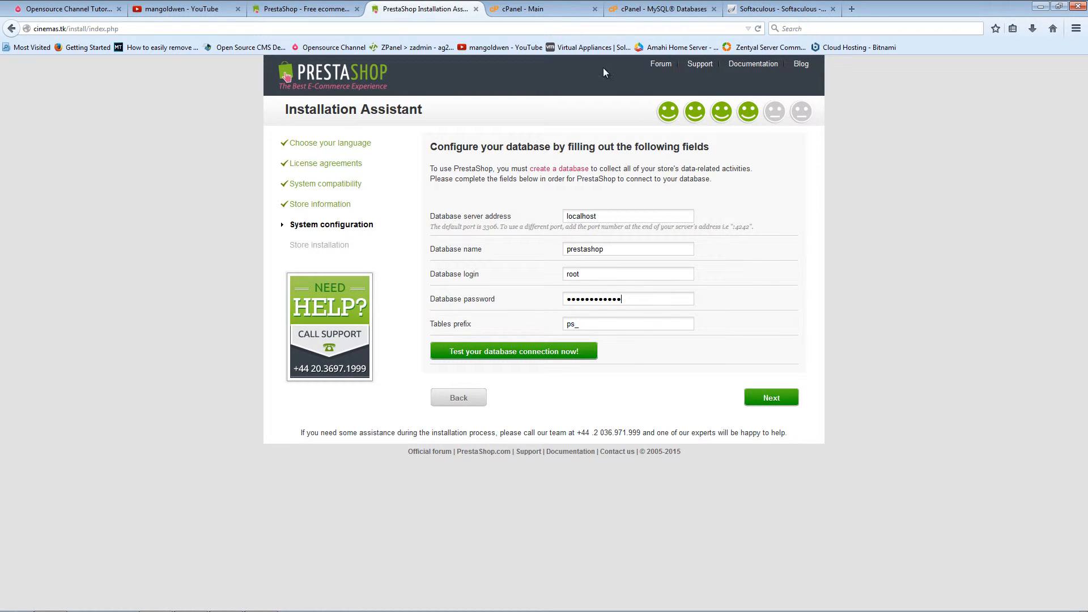
click(660, 9)
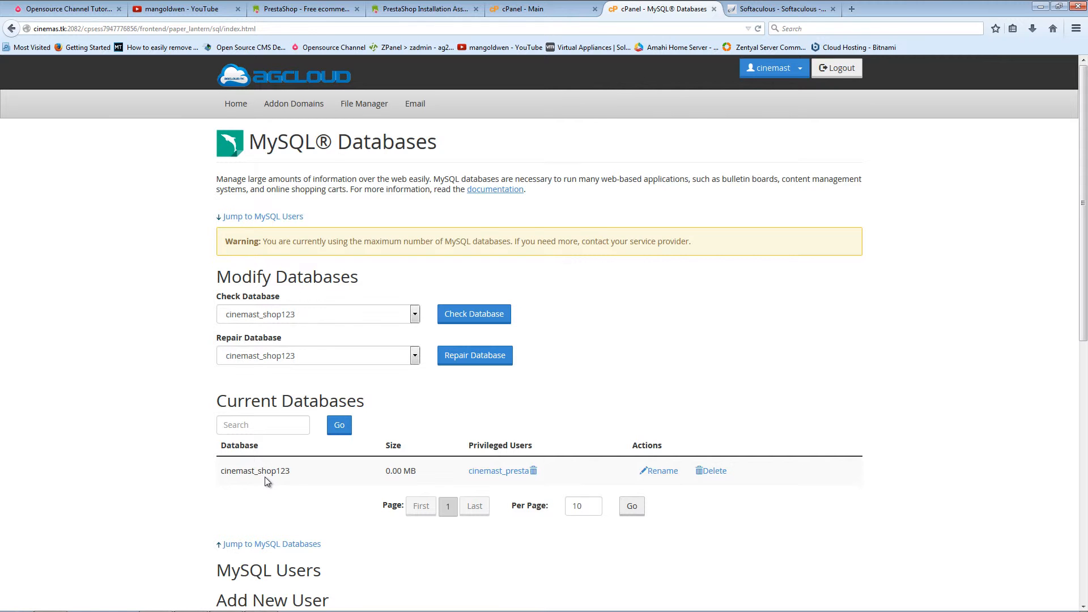
click(532, 9)
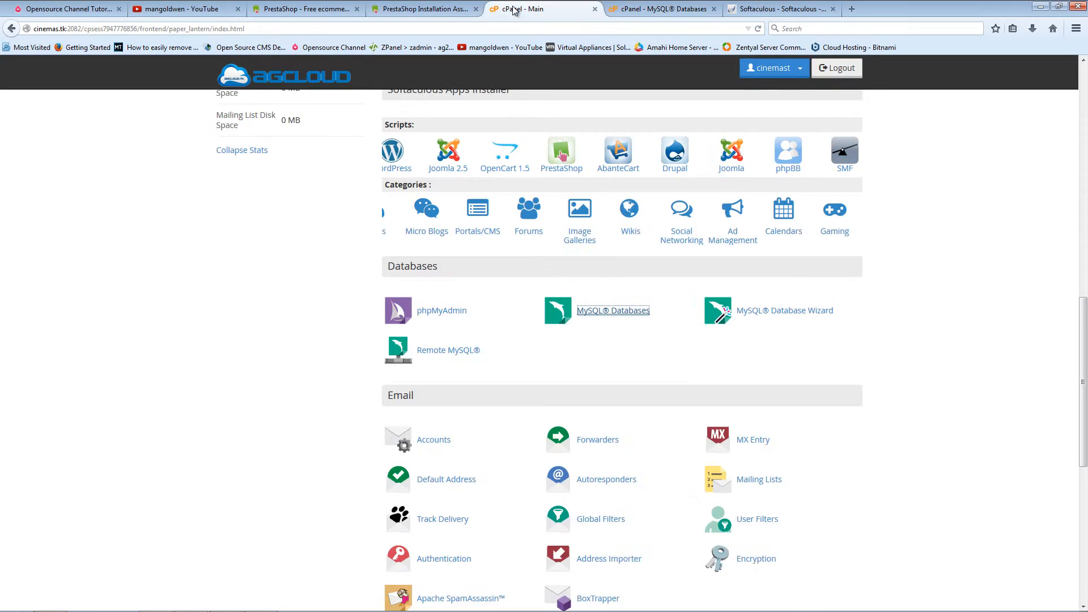
click(446, 8)
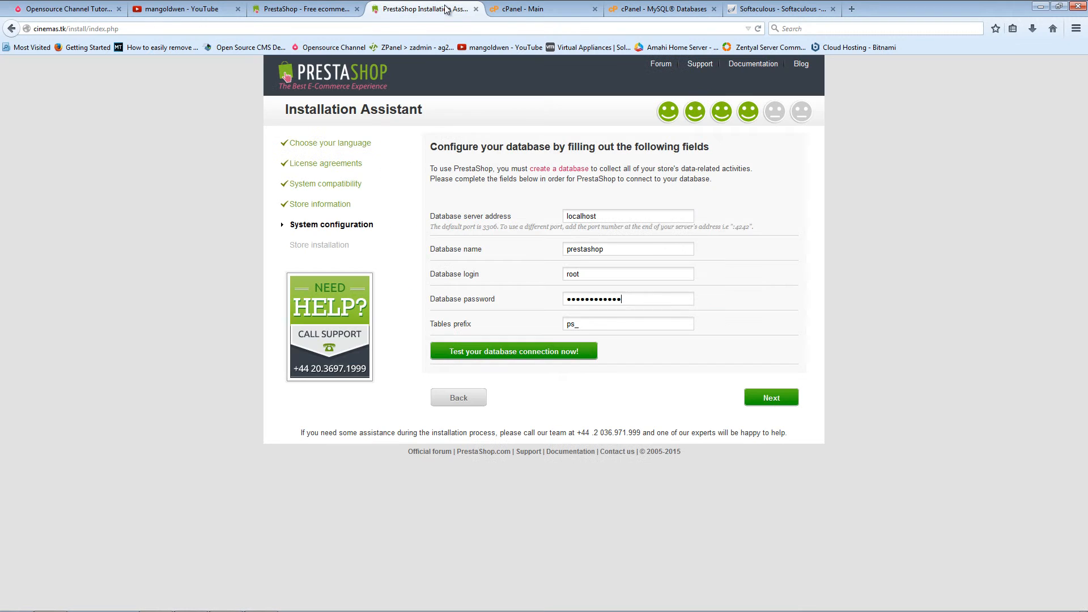
Step: Enter database name cinemast_shop123 and login cinemast_presta, checking them against cPanel
double_click(613, 249)
text(cinemast_shop123)
key(Tab)
text(cinemast)
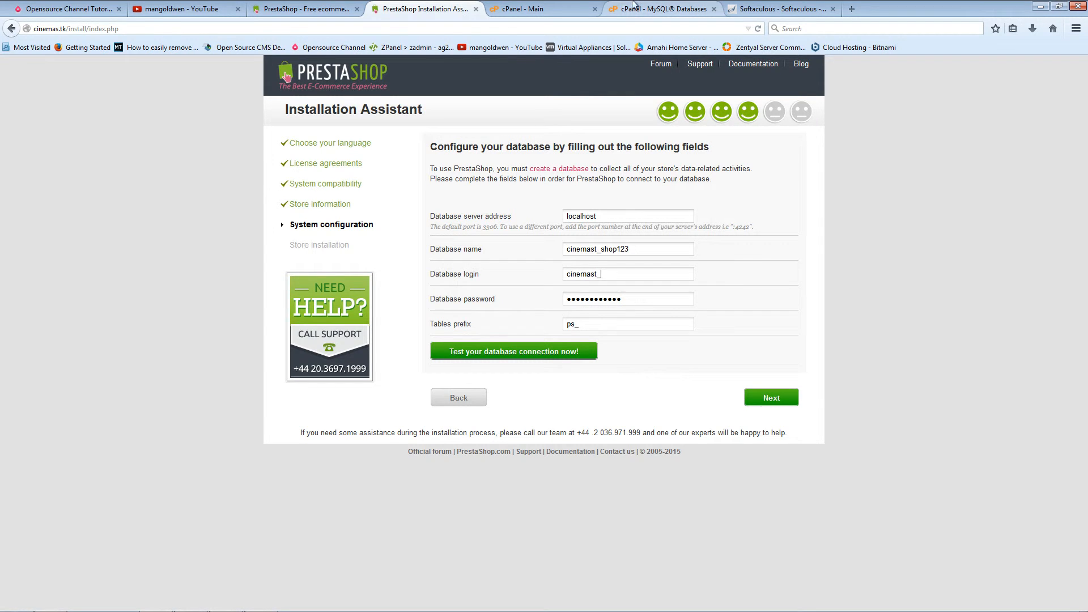
click(633, 5)
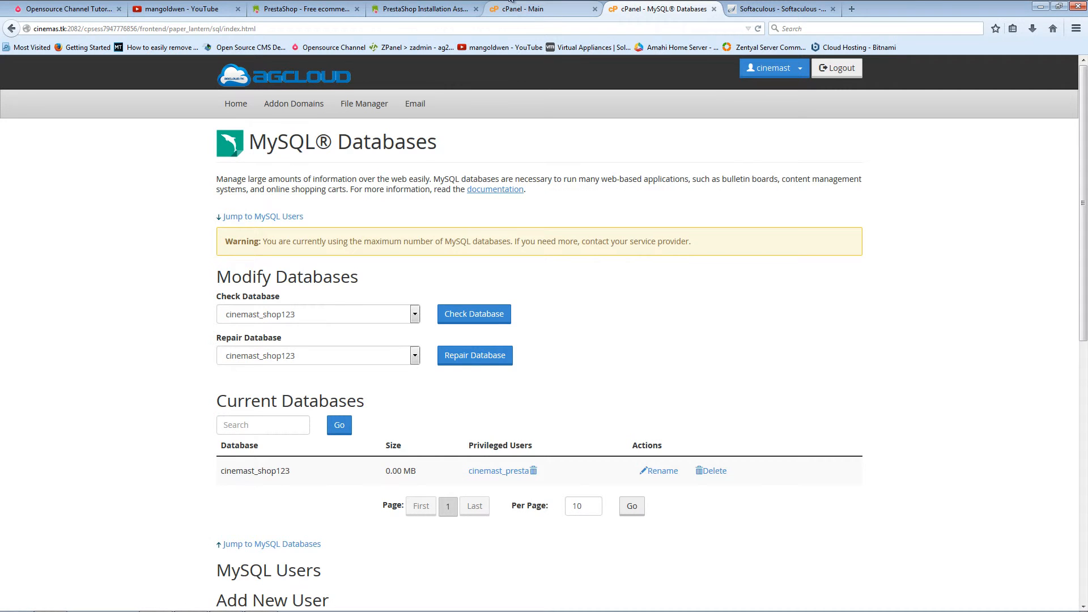
click(442, 7)
text(_presta)
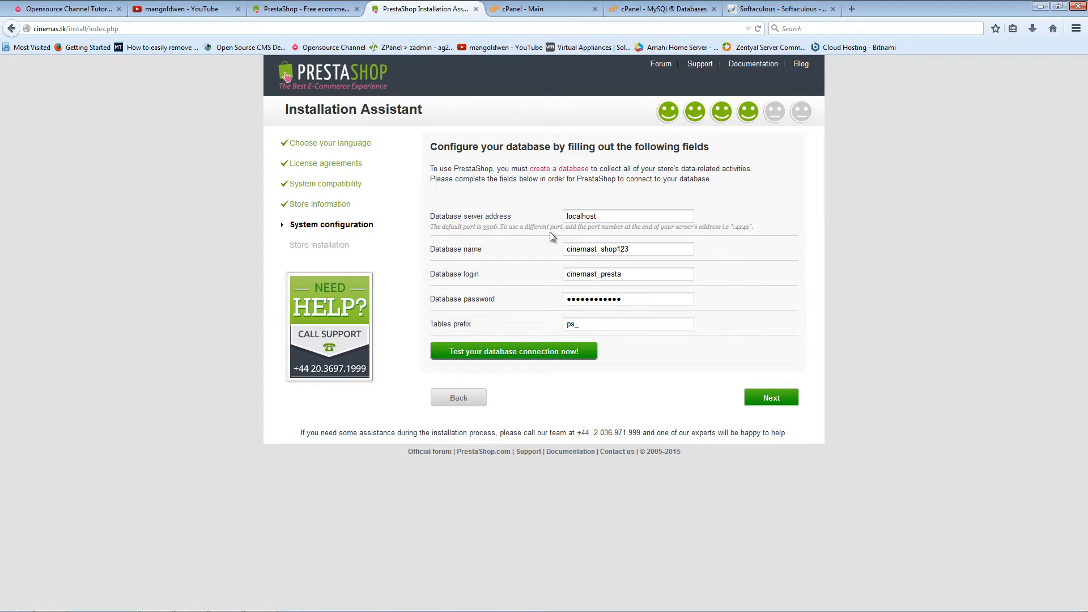
click(660, 8)
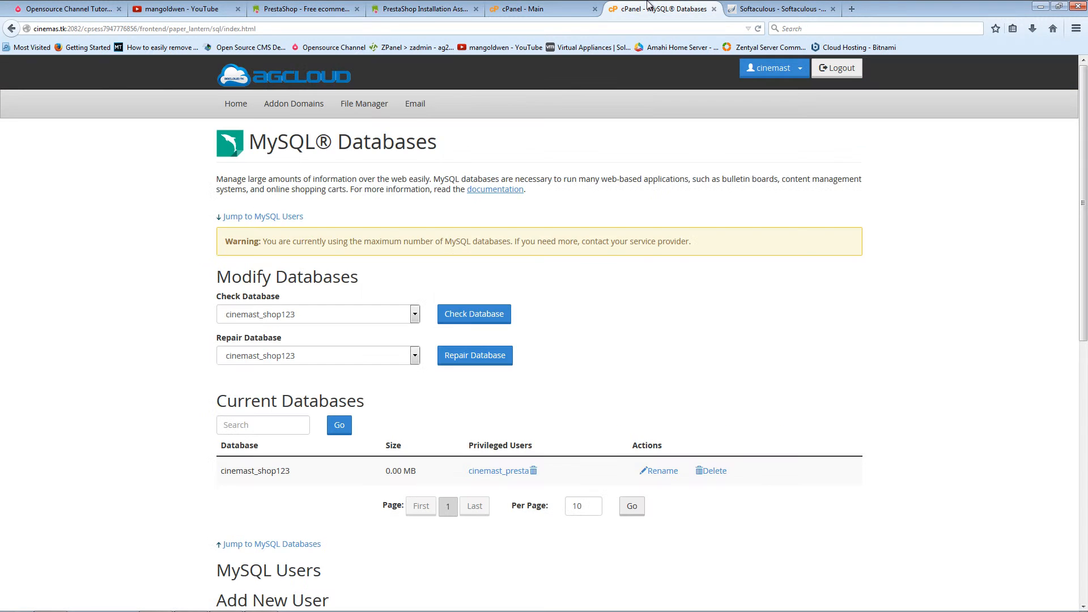
scroll(658, 357, down, 2)
scroll(658, 357, down, 2)
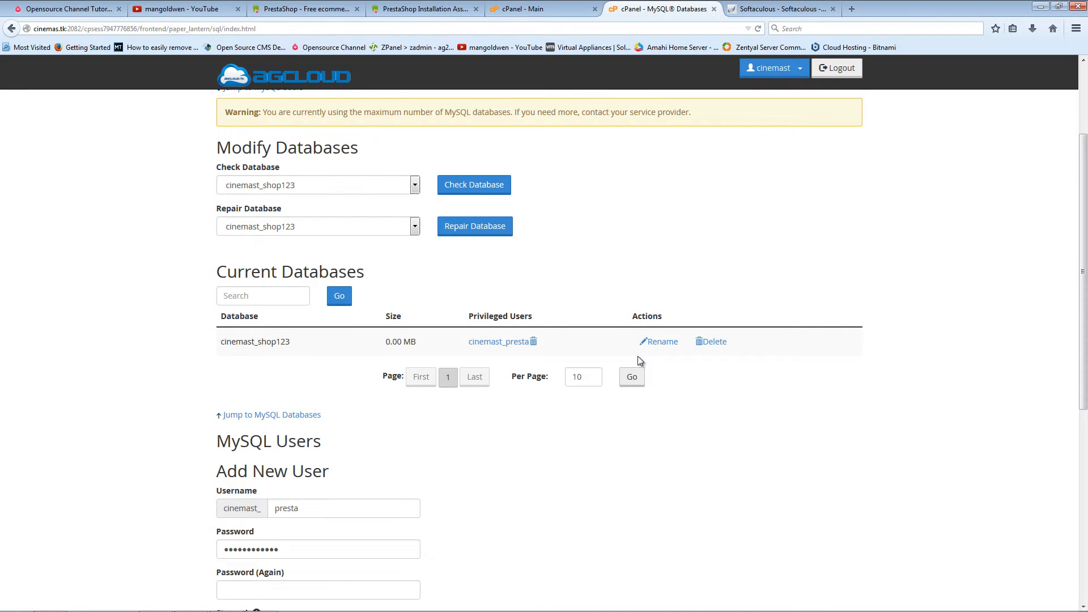
scroll(637, 356, up, 3)
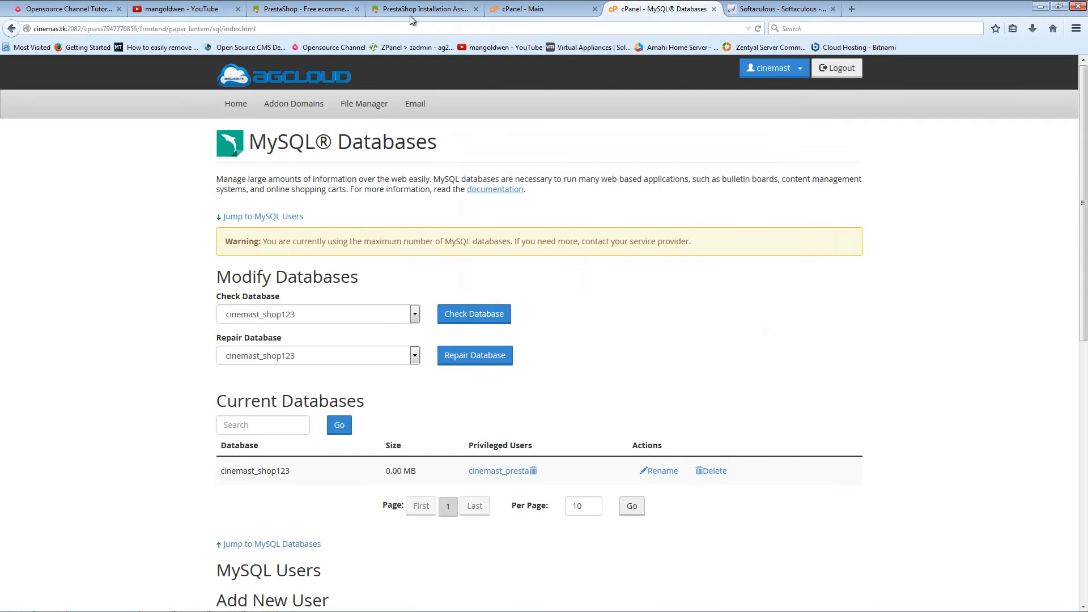
click(423, 8)
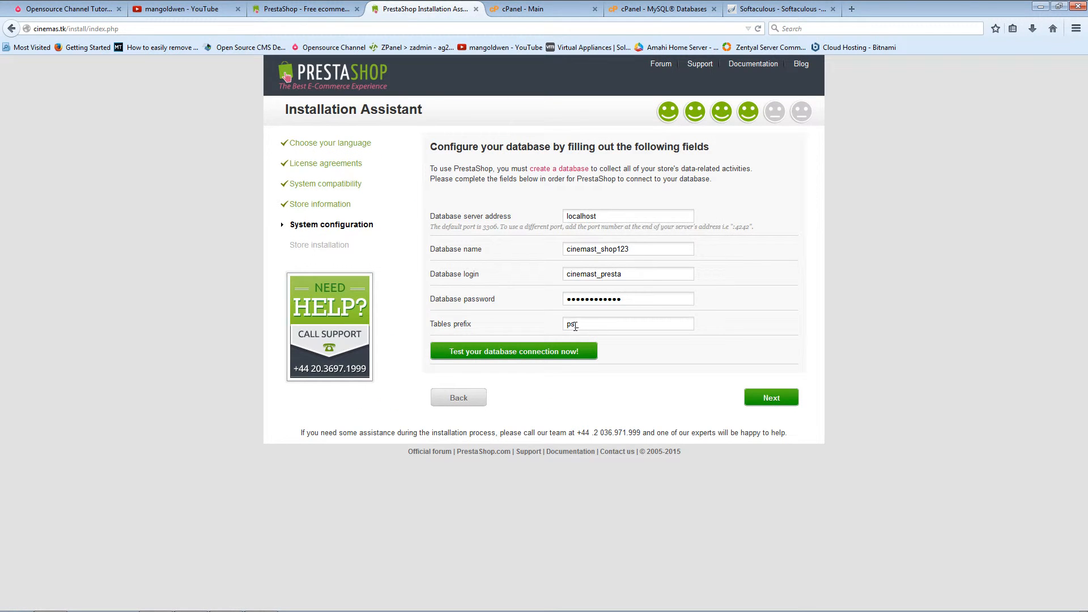
Step: Change the table prefix to swe_ and submit the database settings
drag(572, 323, 556, 321)
key(BackSpace)
click(788, 398)
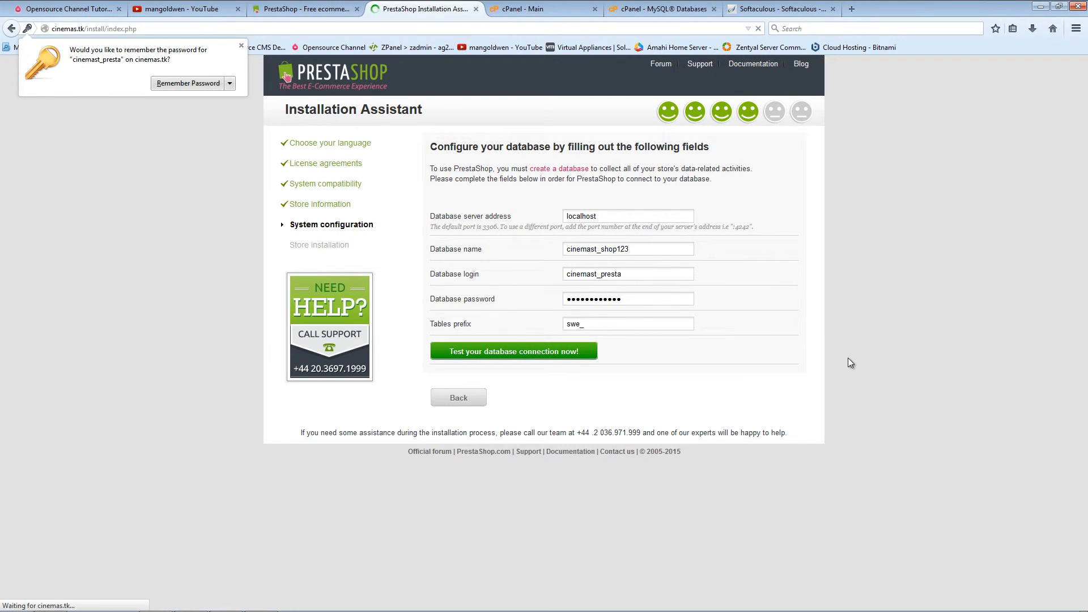
Step: Start the PrestaShop store installation and dismiss the remember-password prompt while it completes
click(787, 430)
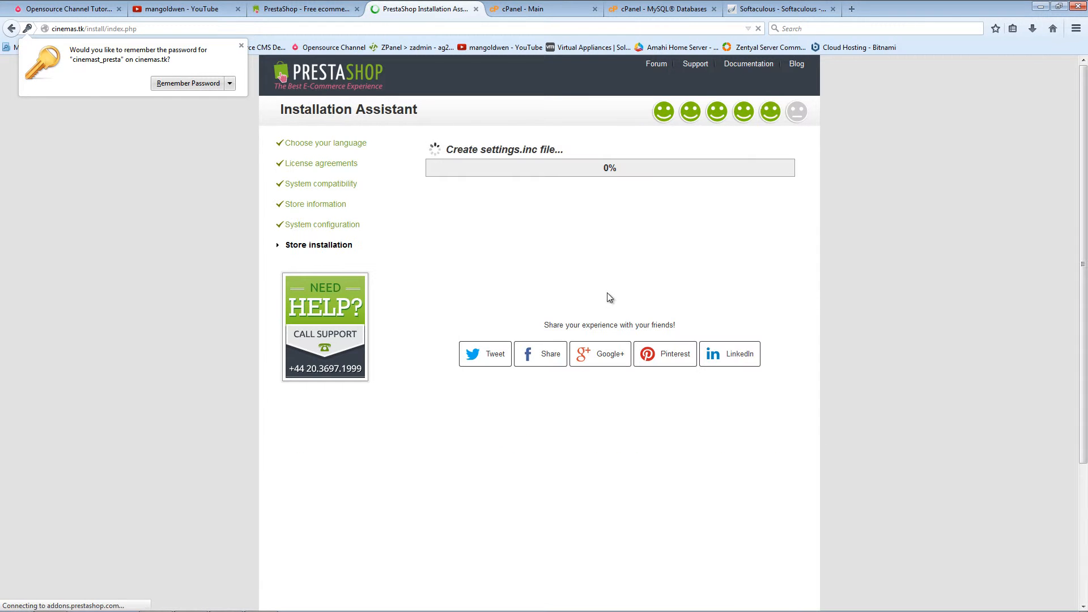
click(241, 45)
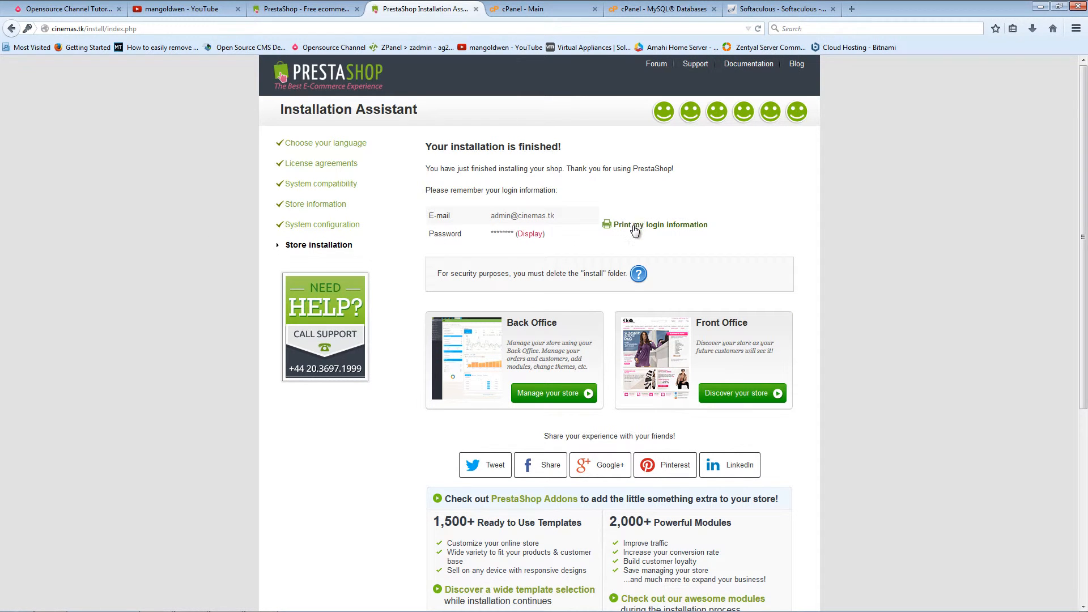
Step: Check the other browser tabs, then select the install folder in FileZilla's remote public_html listing
click(334, 10)
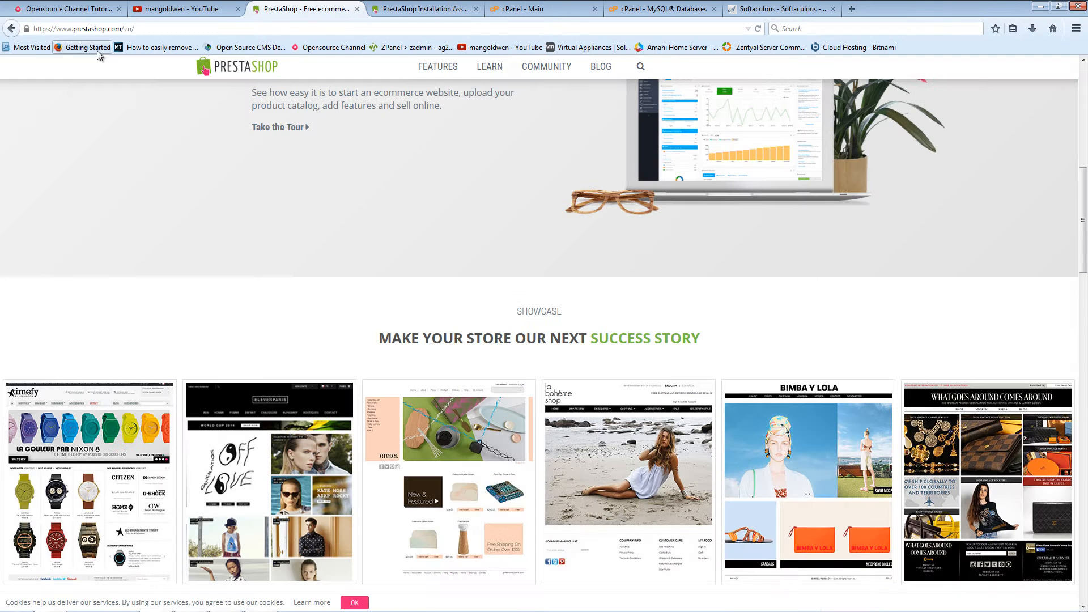
click(541, 11)
click(413, 11)
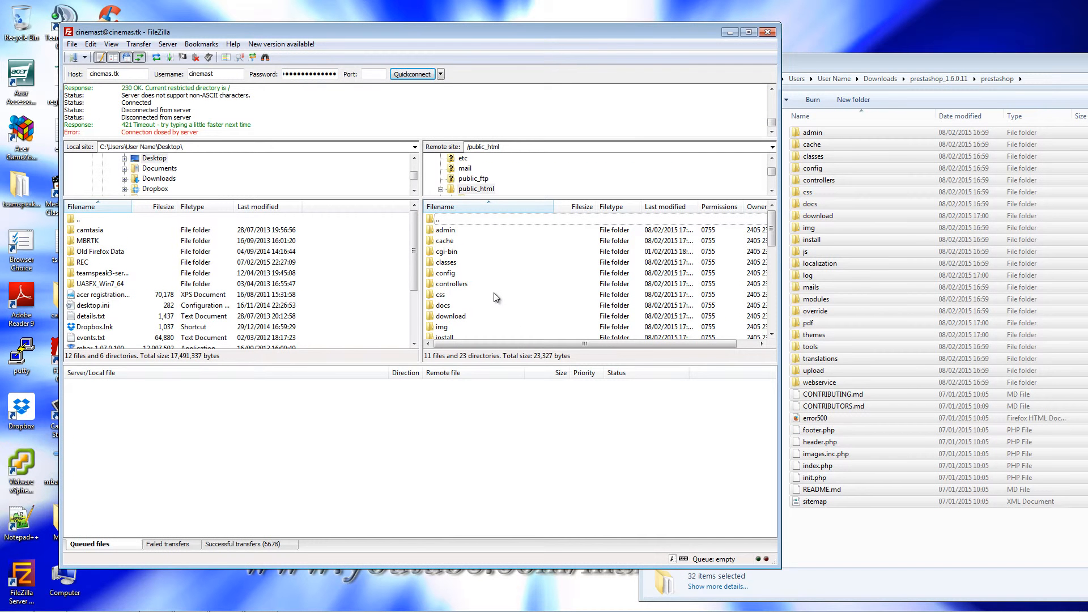
scroll(497, 298, down, 2)
click(454, 274)
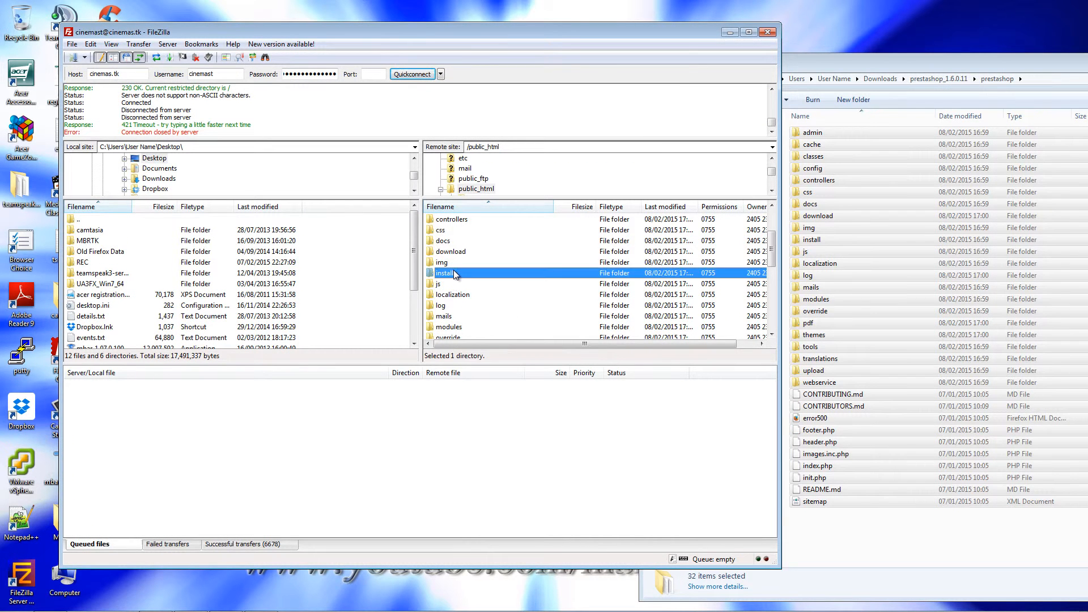
Step: Delete the install folder from the server and go back to the browser's installation-finished page
key(Delete)
key(Return)
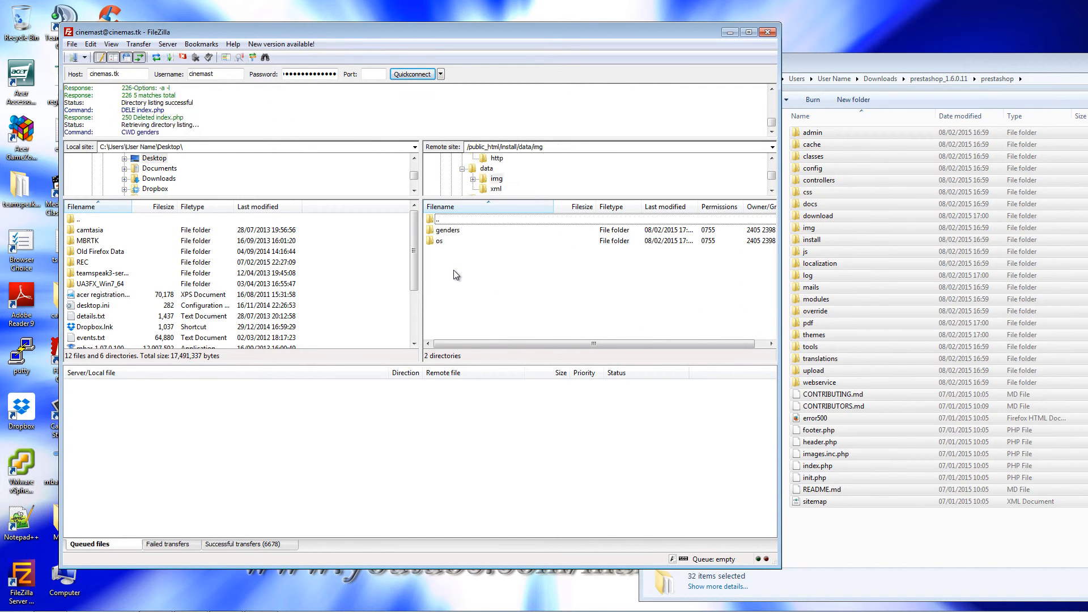
click(972, 67)
drag(972, 67, 429, 140)
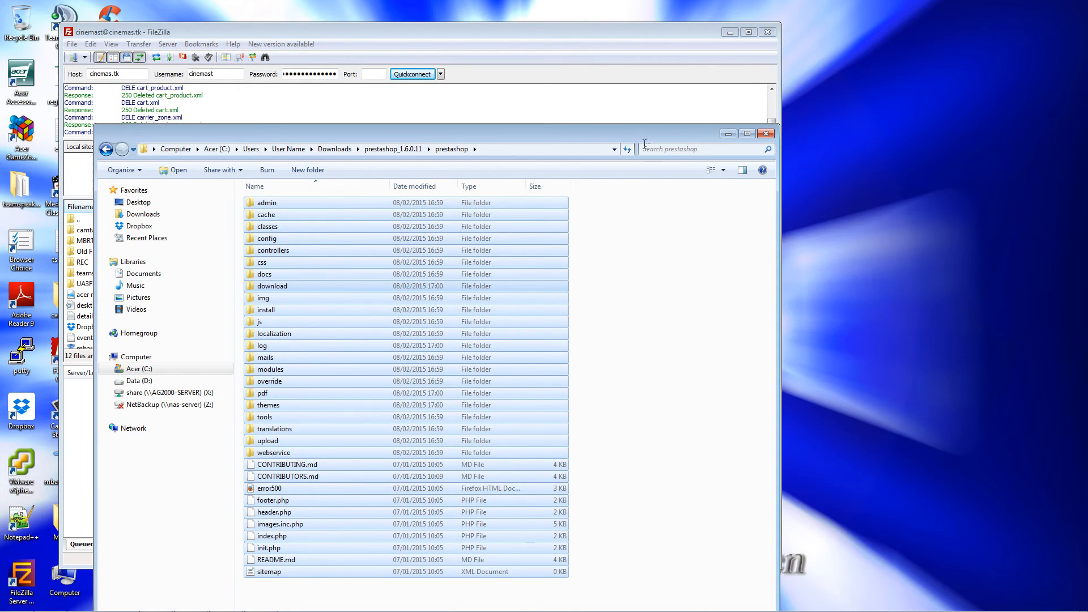
click(728, 139)
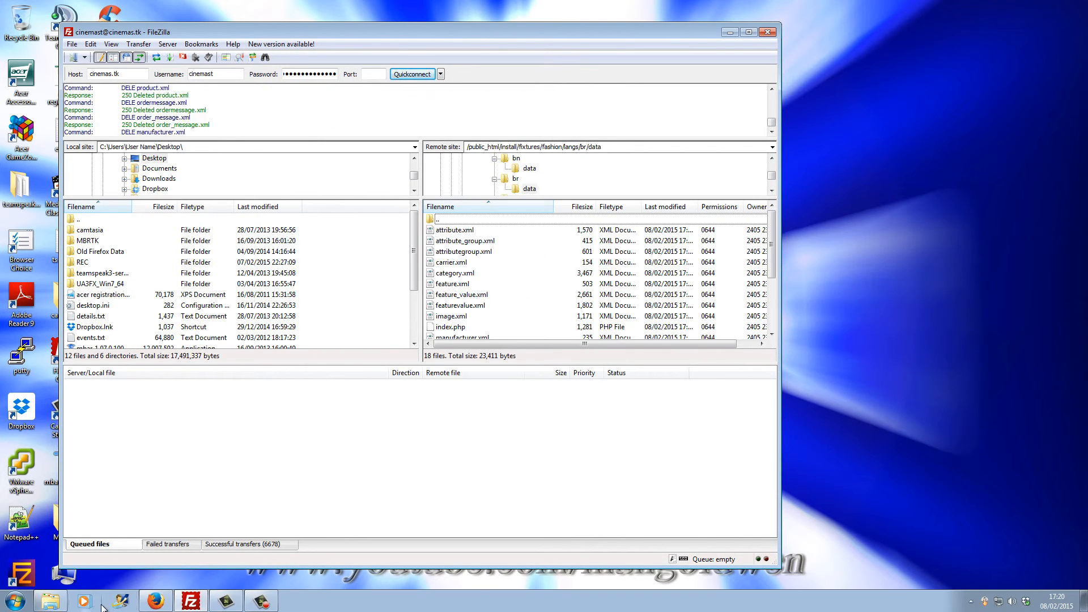
click(154, 606)
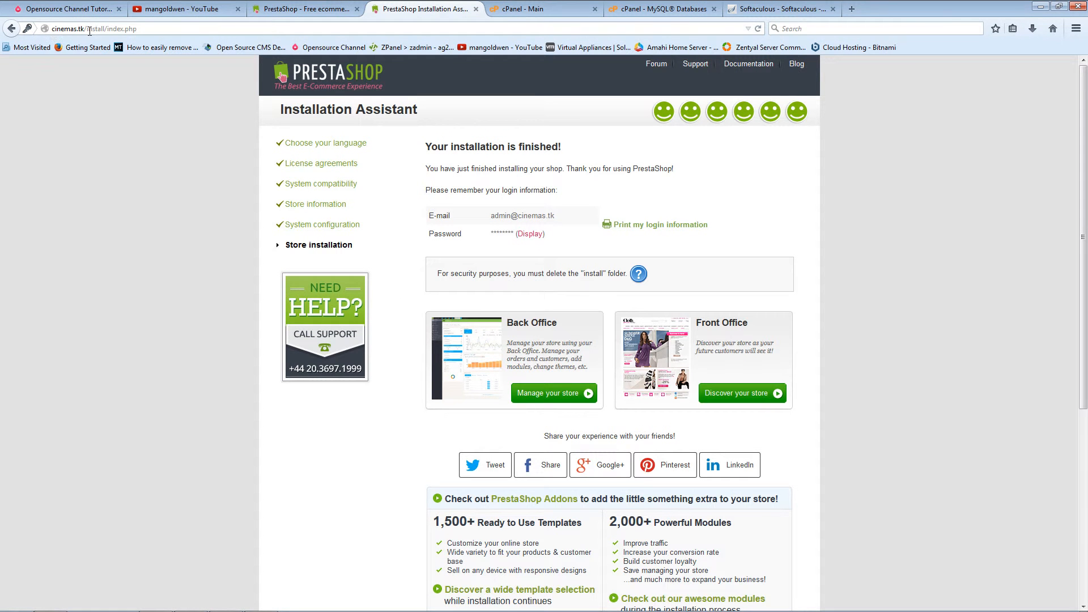
Step: Trim install/index.php from the address and start printing the login details, then cancel the print
drag(87, 28, 138, 29)
key(BackSpace)
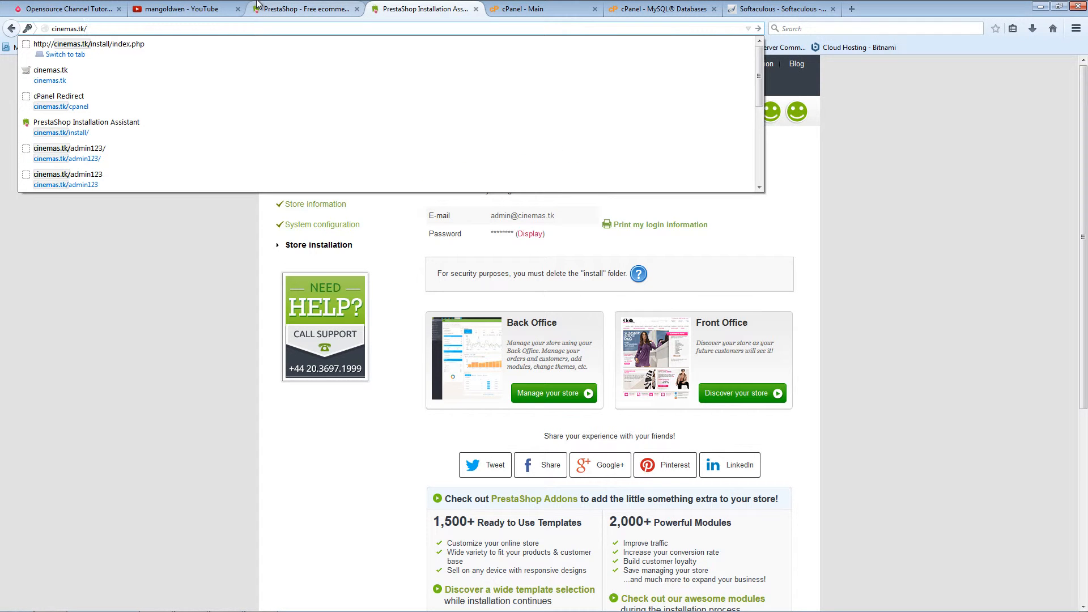
click(175, 381)
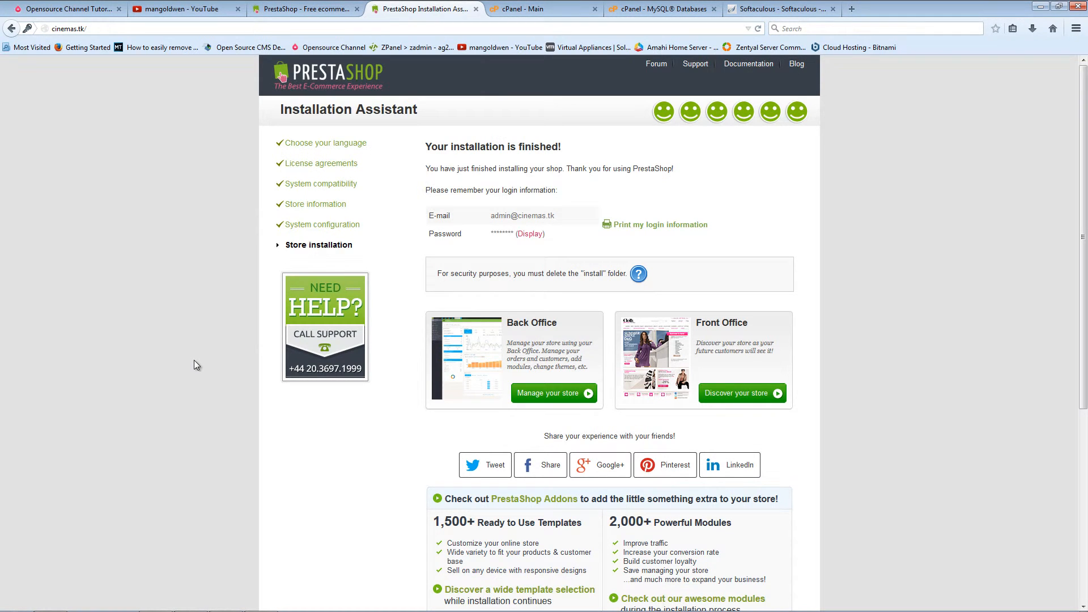
right_click(660, 225)
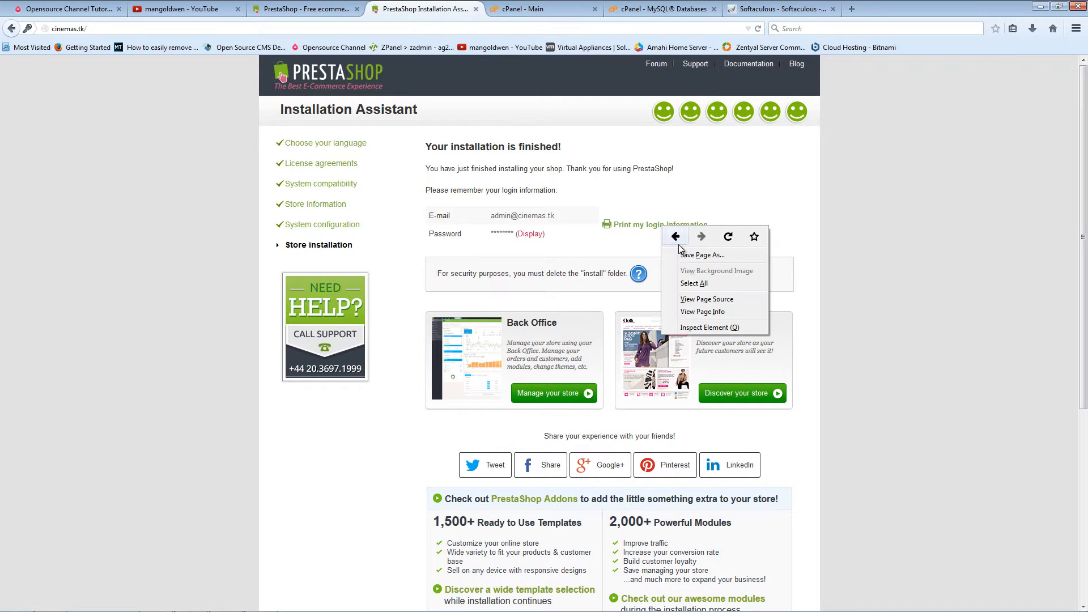
click(641, 242)
click(631, 227)
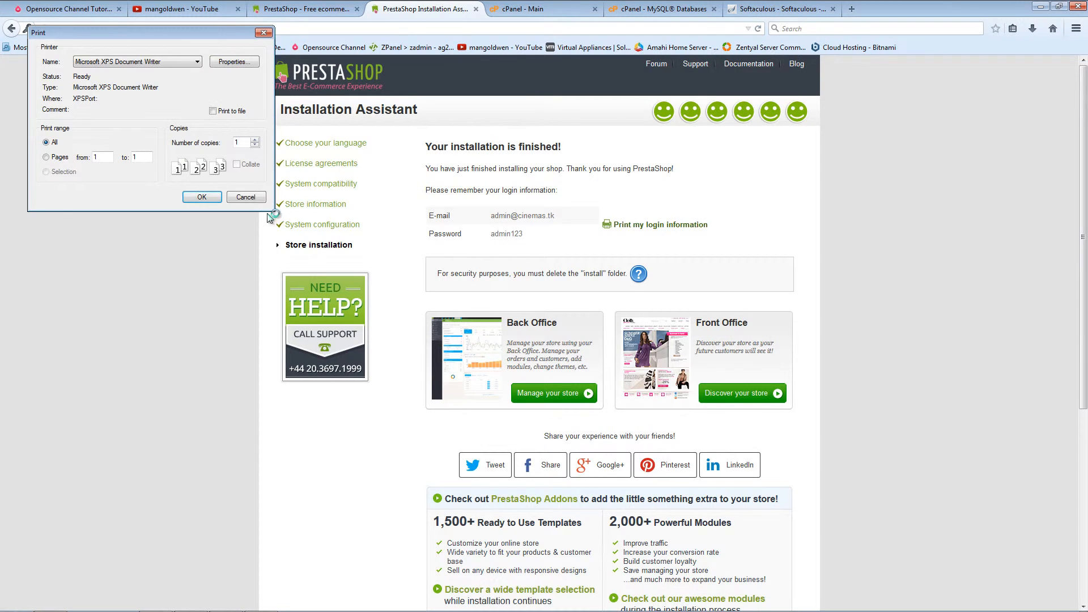
click(259, 200)
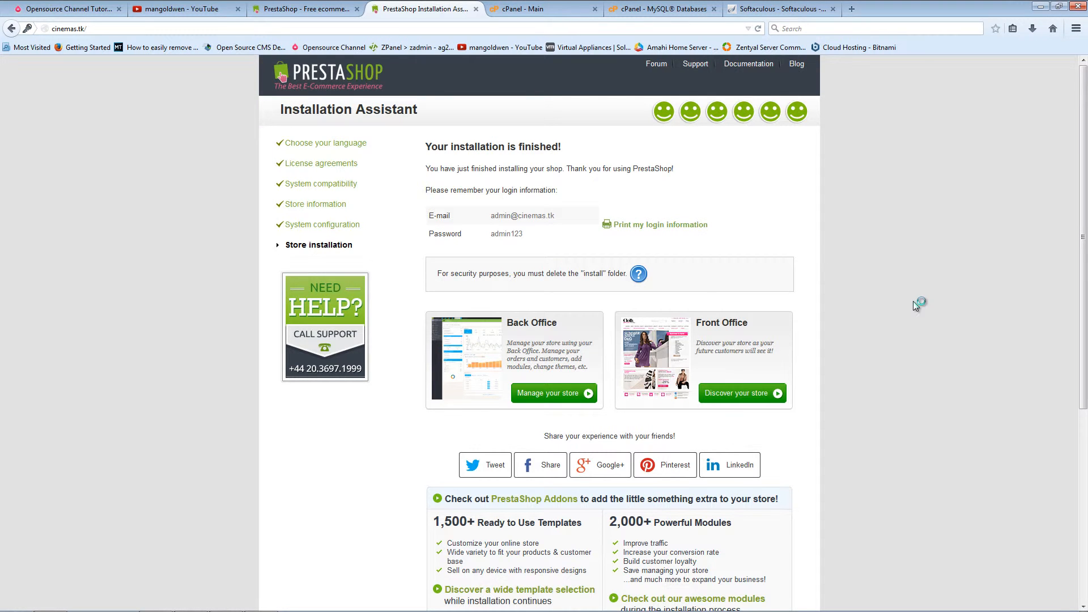
Step: Open the back office via 'Manage your store', then reload the installer page to its 404 error
scroll(913, 301, down, 4)
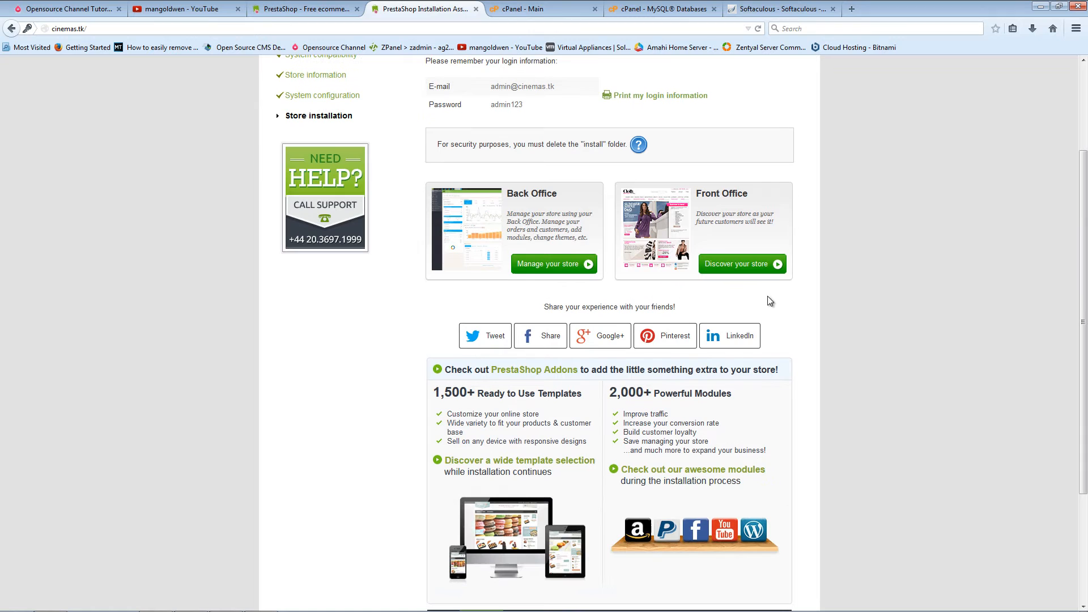
click(544, 266)
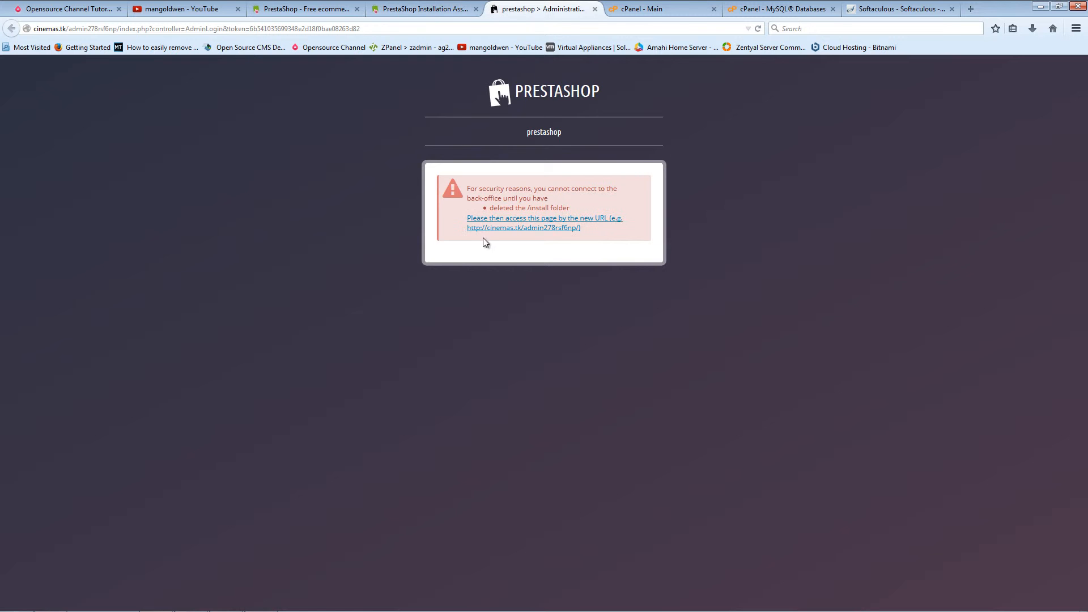
click(436, 8)
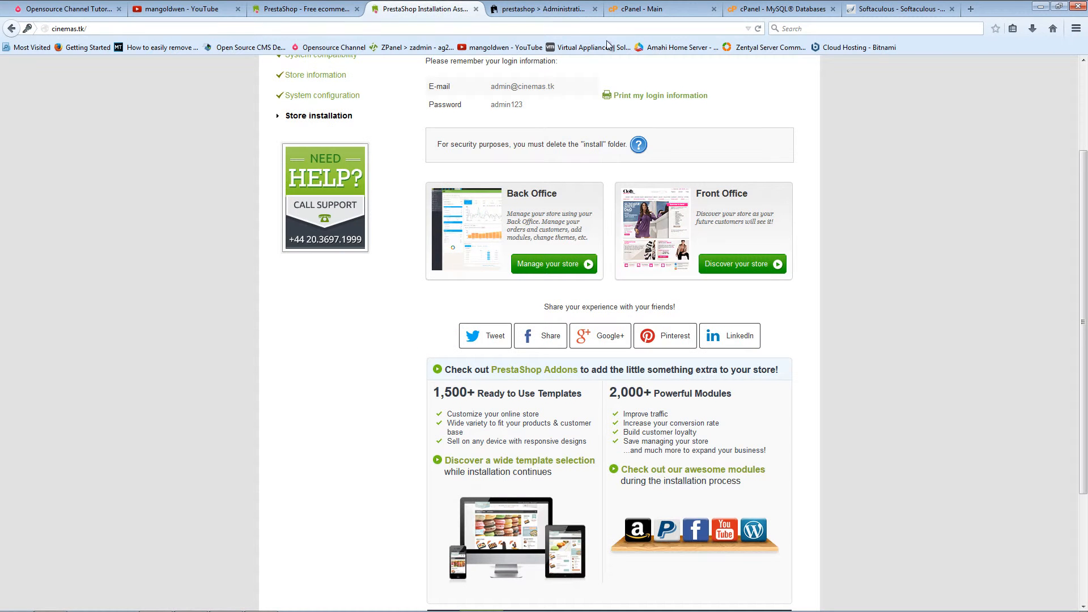
click(757, 29)
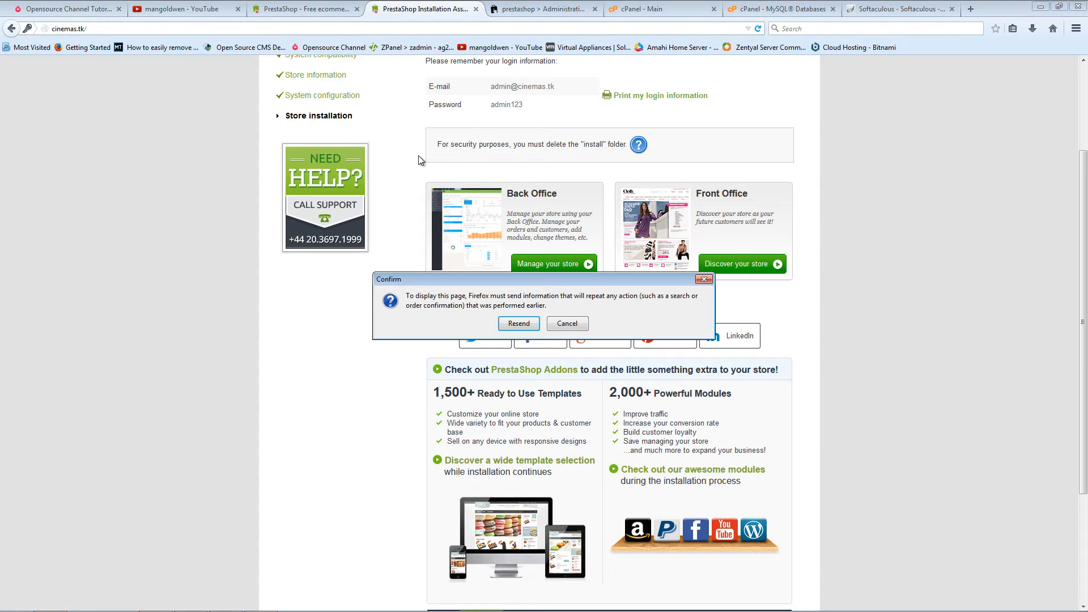
click(518, 323)
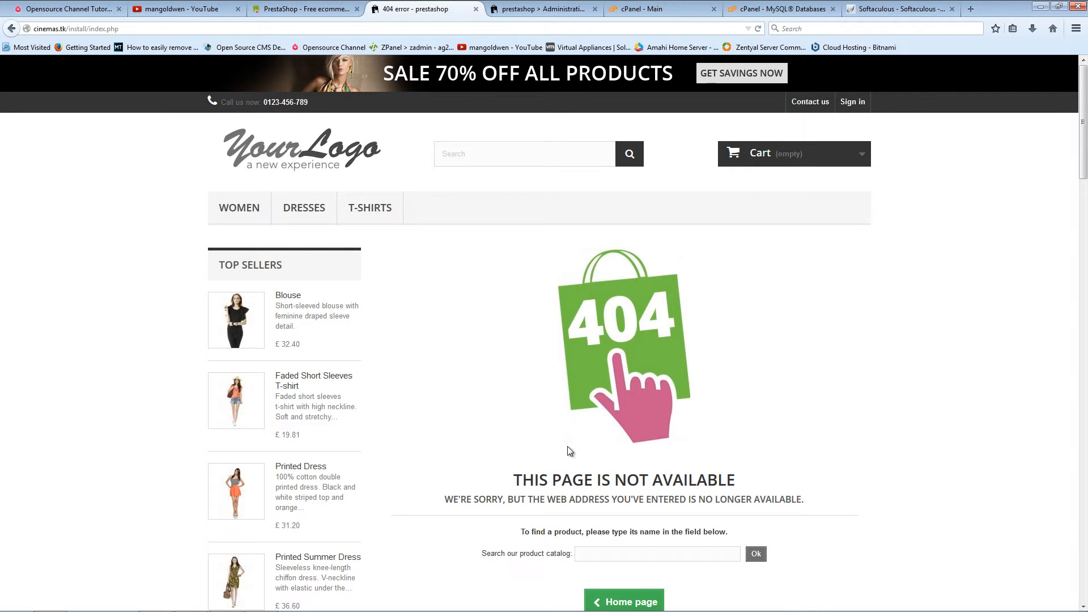
Step: Go from the 404 page to the cinemas.tk storefront home page and scroll through its products
click(319, 153)
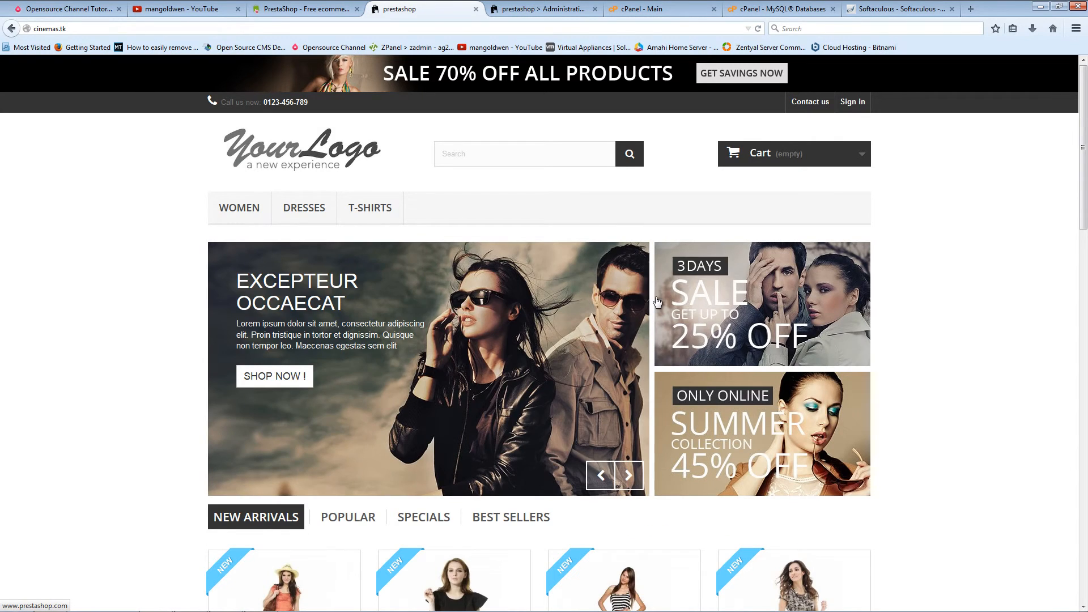
scroll(526, 243, down, 20)
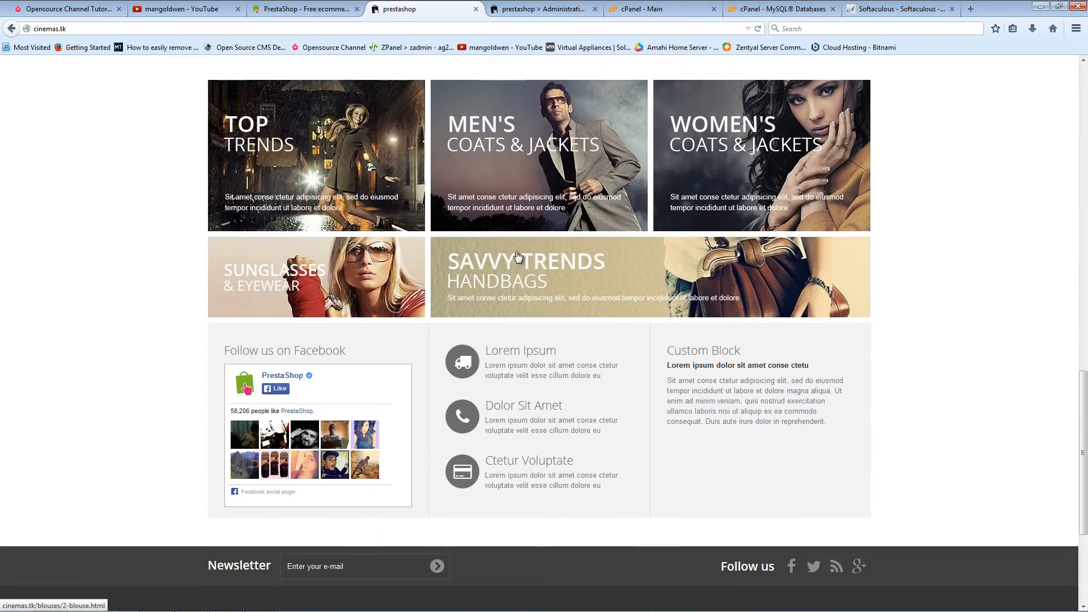
scroll(517, 251, up, 15)
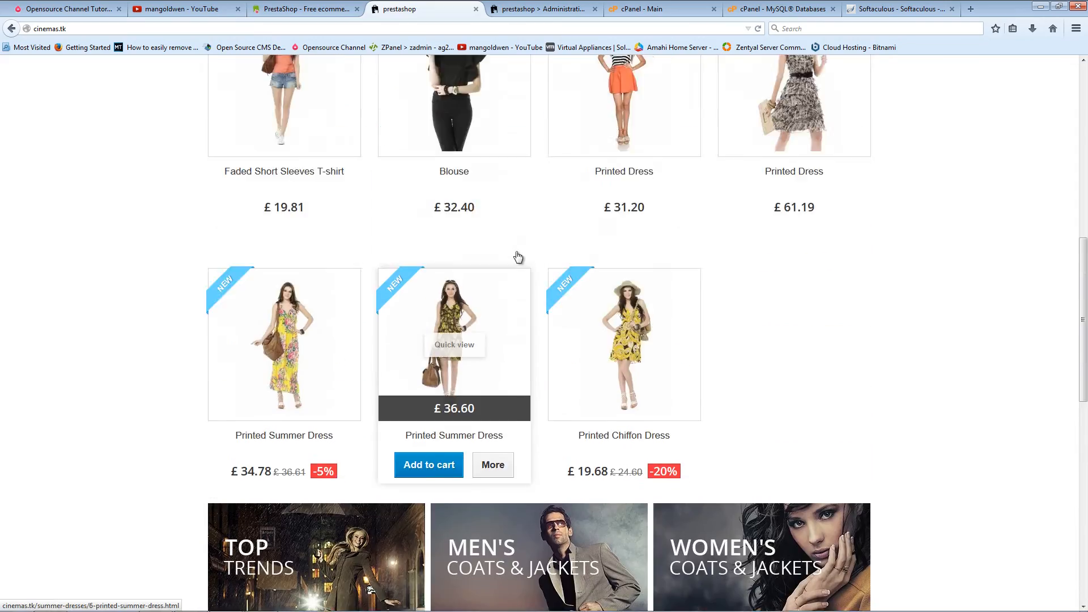
scroll(517, 256, up, 4)
Step: Check FileZilla, then reload the back-office login tab and sign in with the saved admin credentials
mouse_move(280, 600)
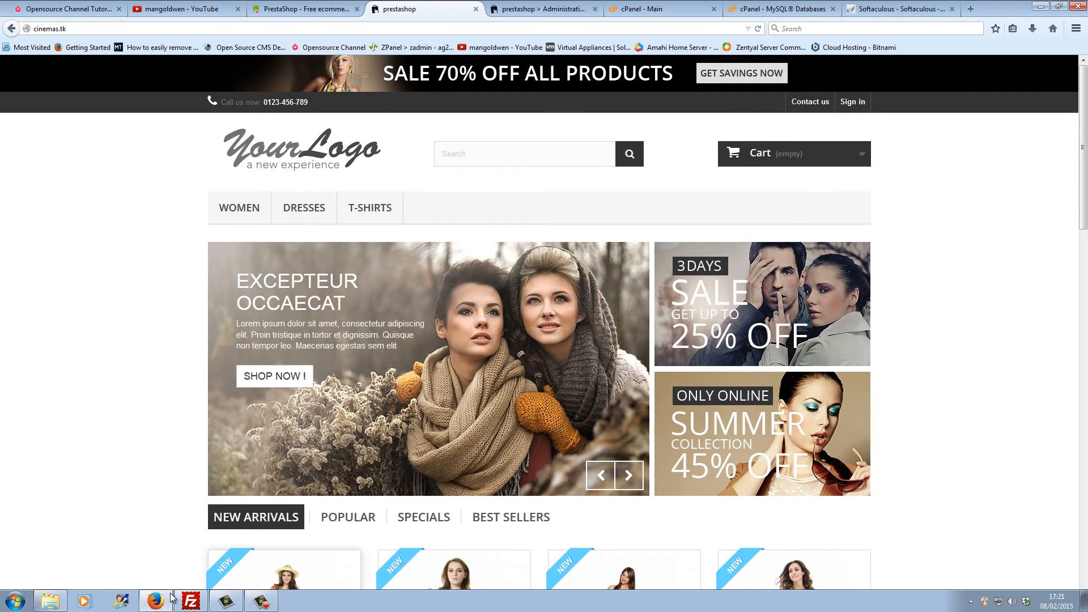
click(191, 601)
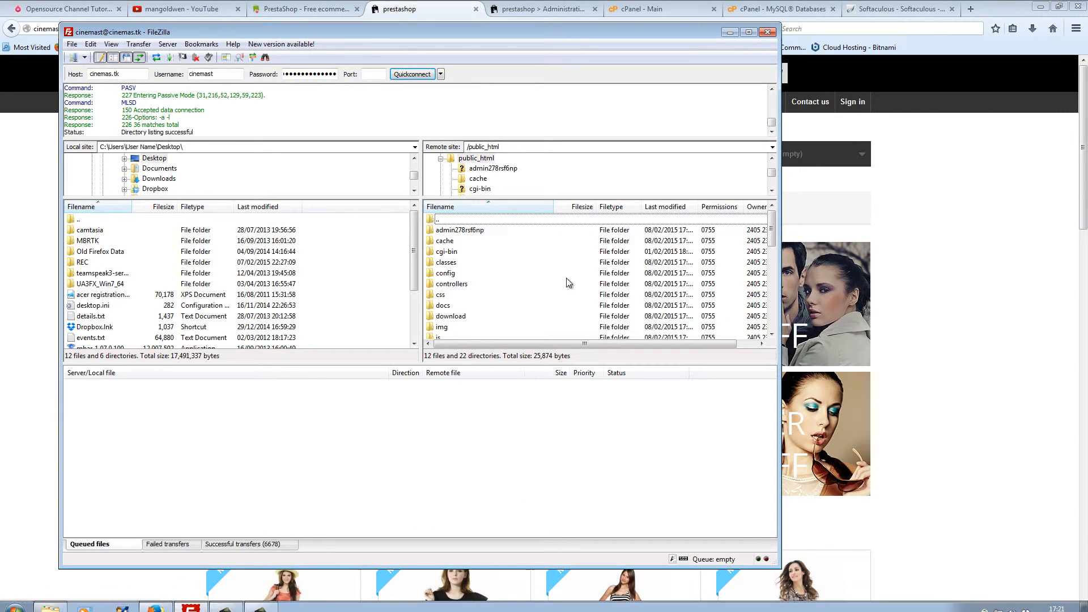
click(541, 6)
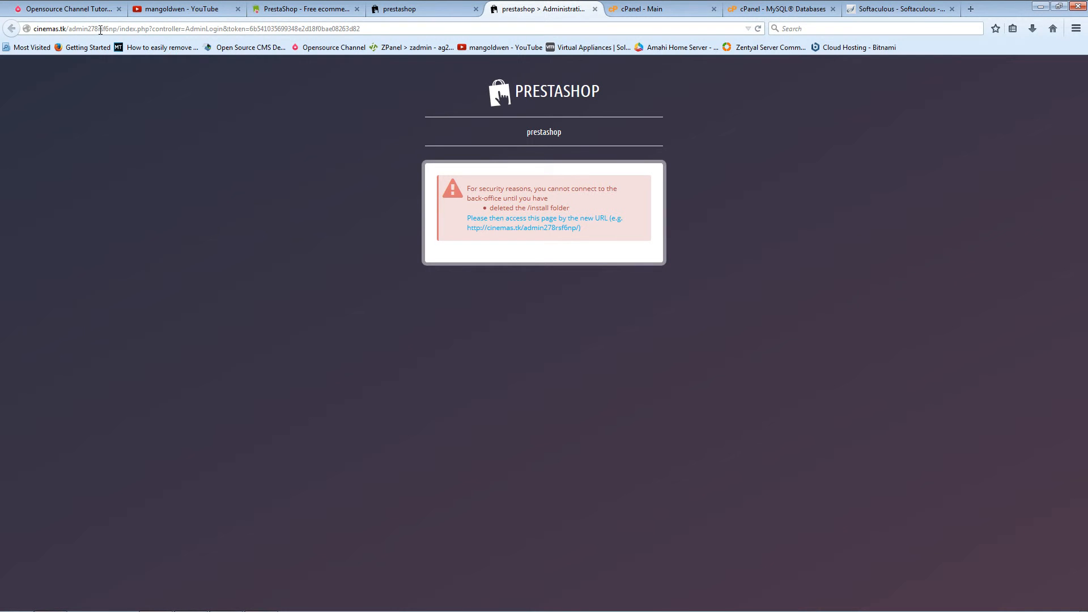
click(757, 29)
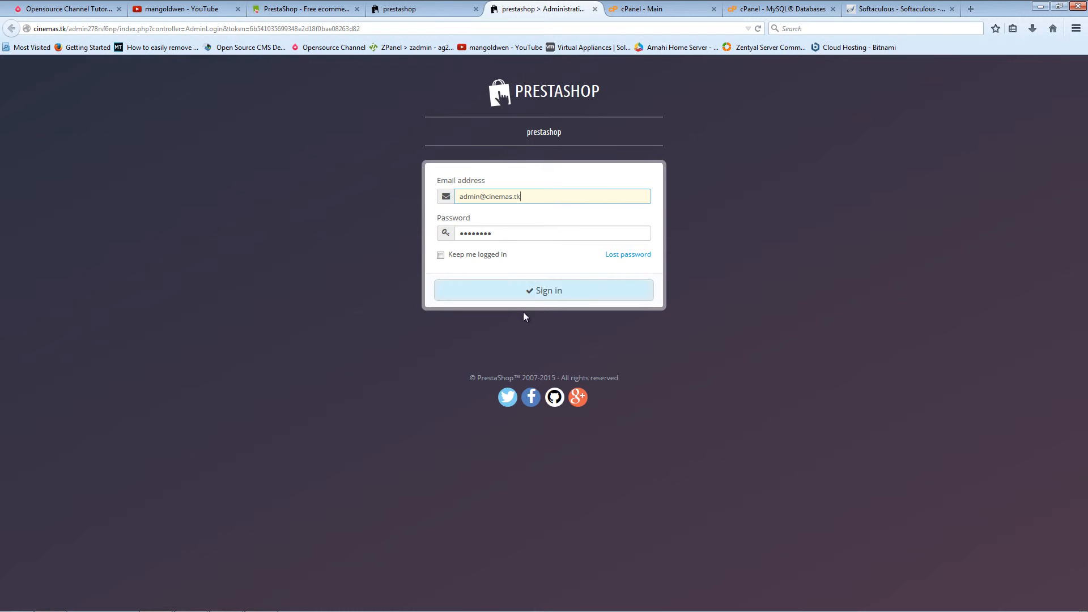
click(544, 291)
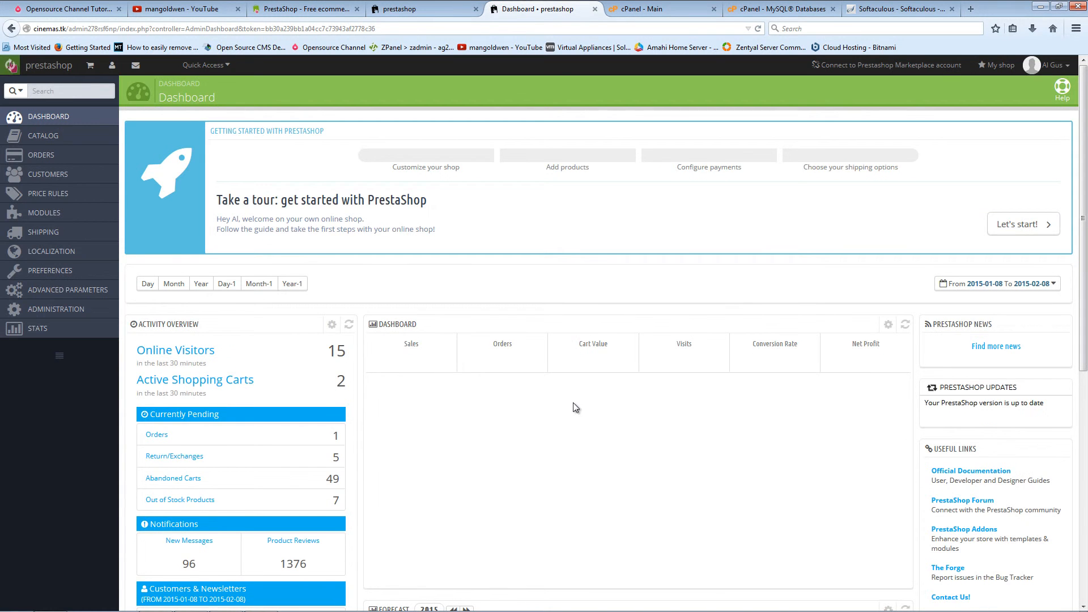
Step: Switch the dashboard's Demo Mode panel to OFF
scroll(575, 405, down, 10)
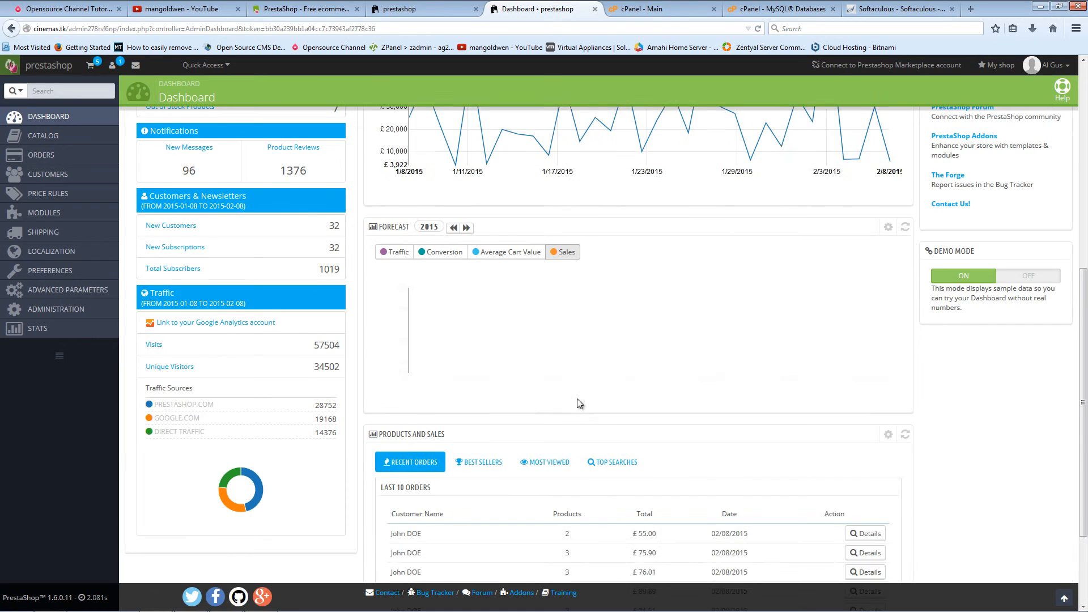
scroll(577, 399, up, 8)
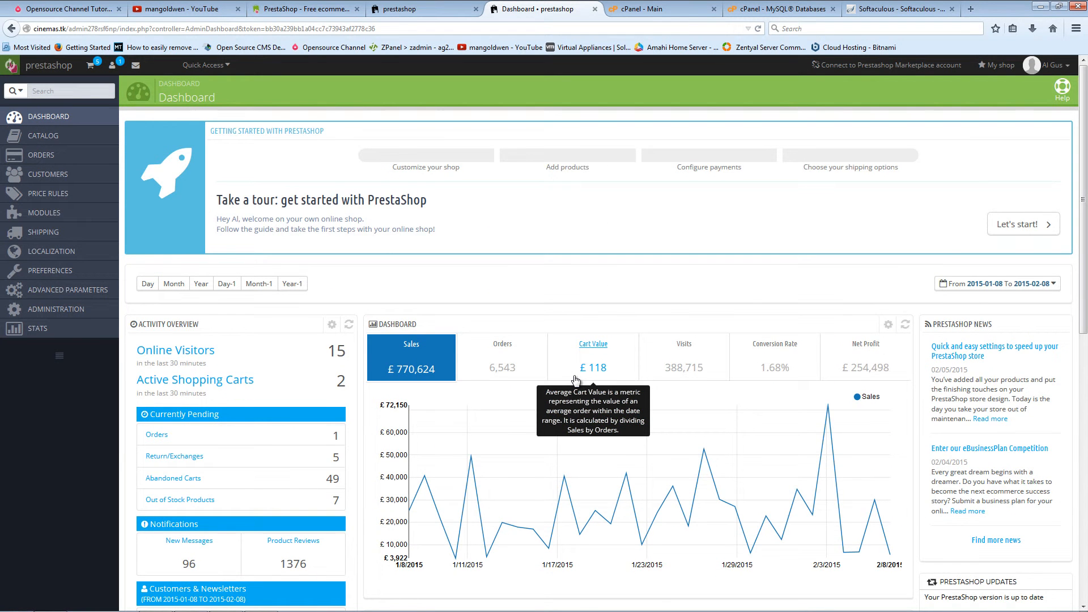
scroll(575, 380, down, 10)
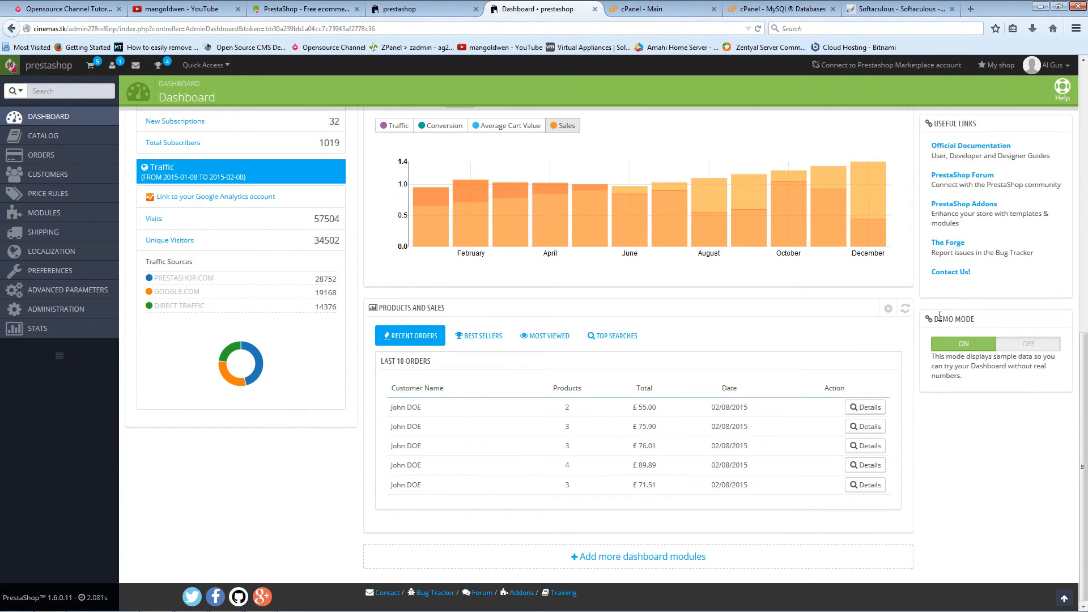
drag(938, 319, 981, 319)
drag(1026, 346, 1023, 347)
click(966, 350)
click(1025, 346)
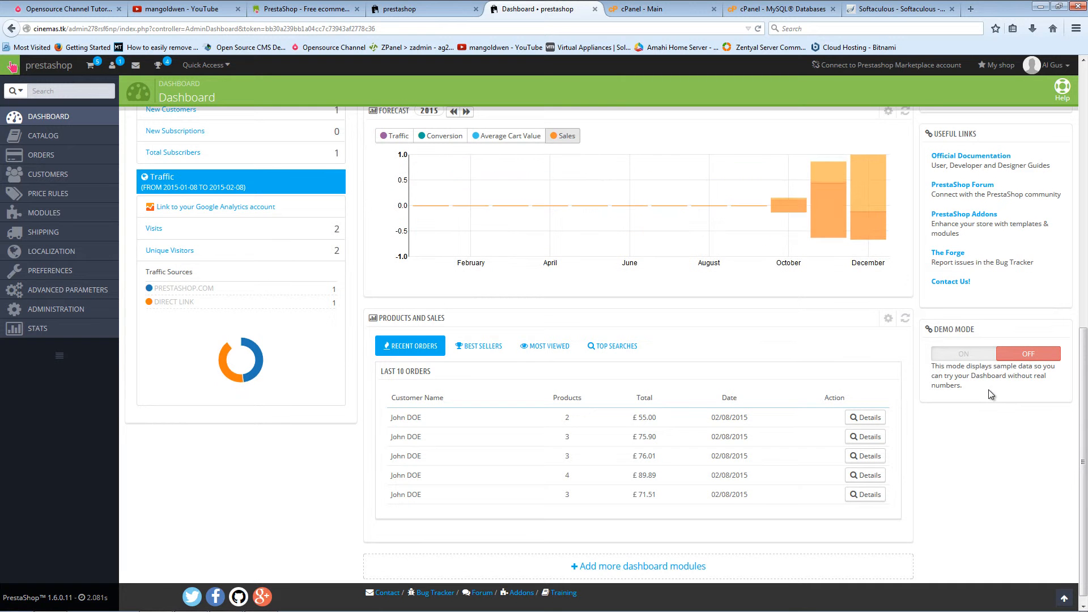
scroll(638, 271, up, 8)
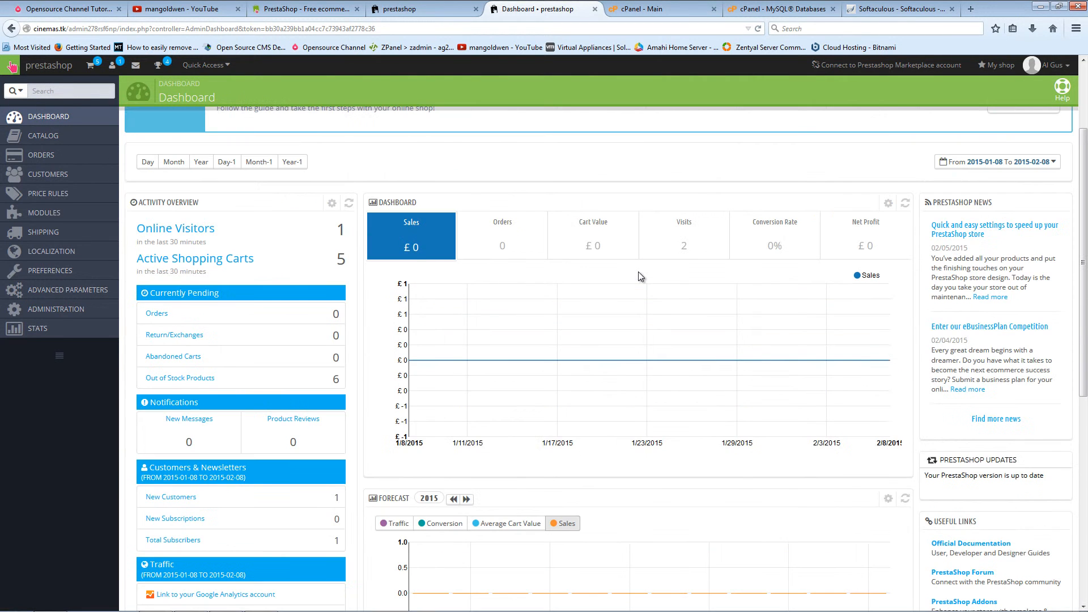
Step: Reload and browse the storefront, then review the Dashboard's real visitor, cart and sales figures
click(458, 8)
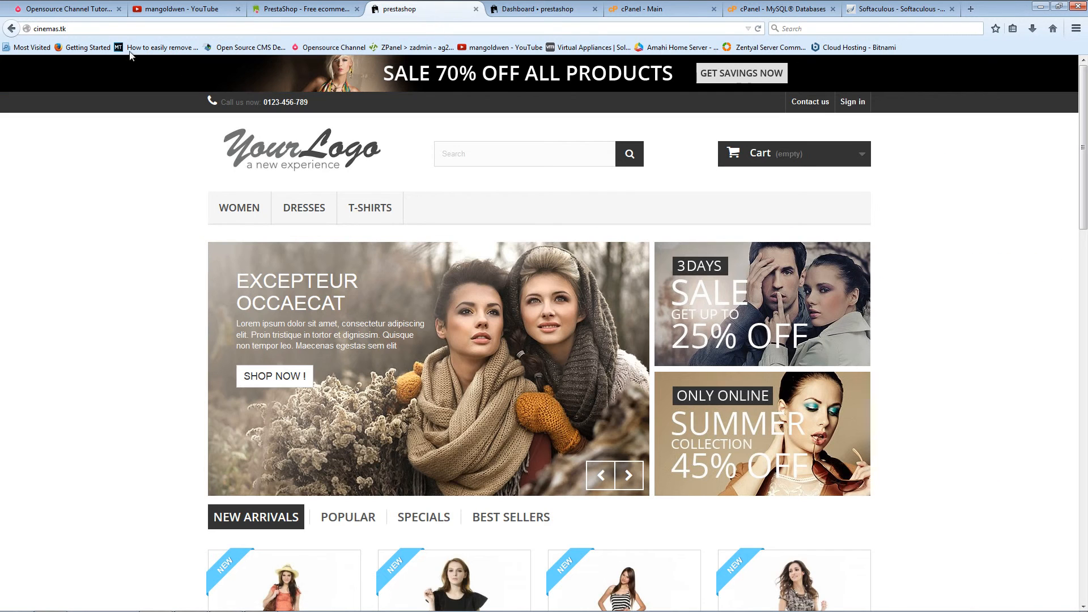
click(757, 28)
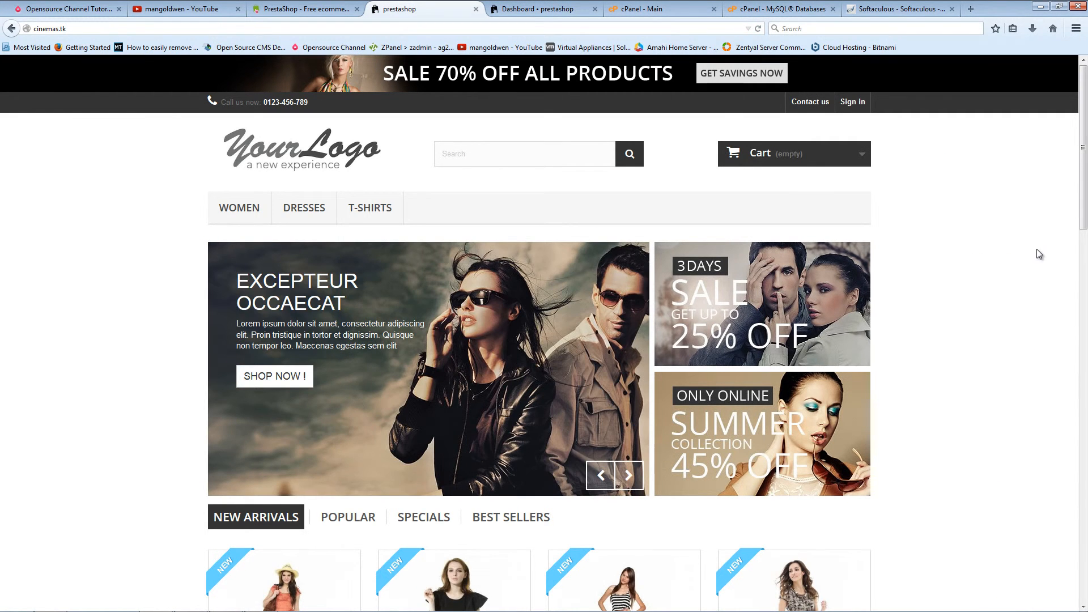
scroll(1037, 255, down, 3)
scroll(1039, 266, down, 6)
scroll(1026, 249, up, 9)
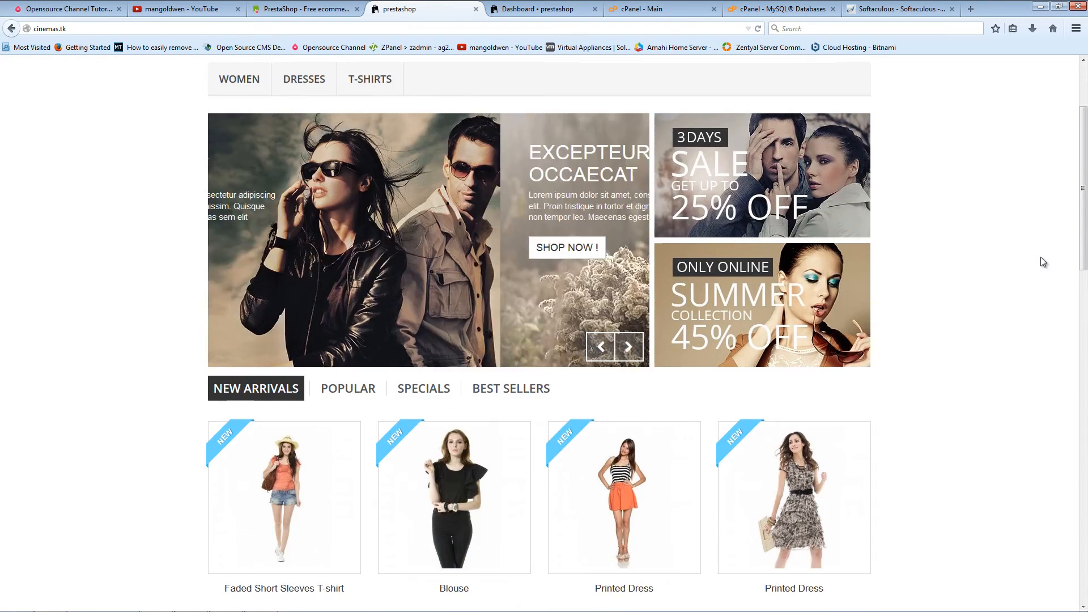
click(522, 9)
scroll(674, 283, down, 7)
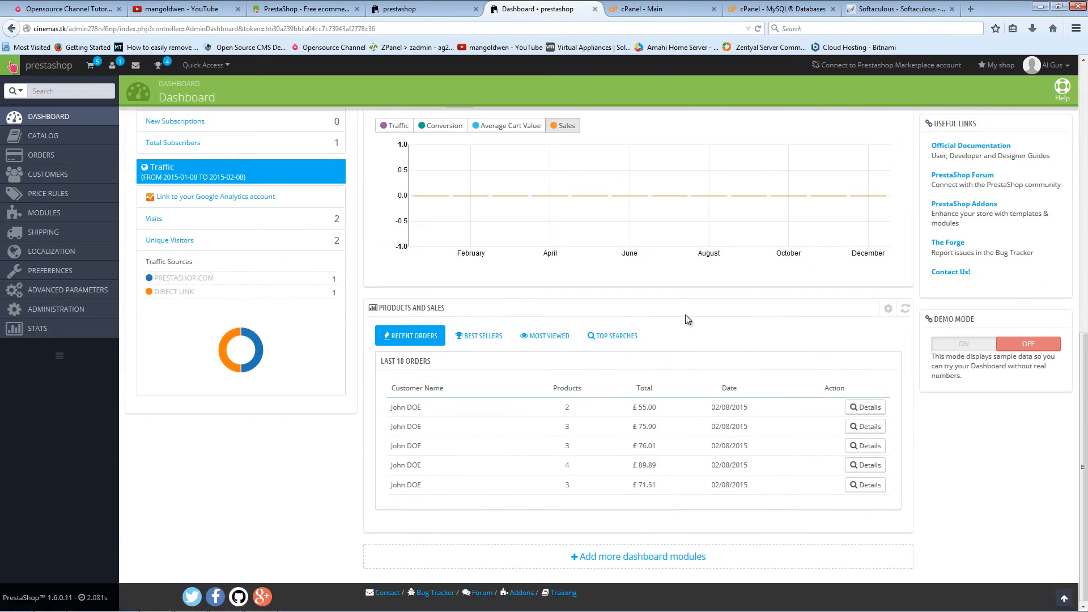
scroll(685, 315, up, 8)
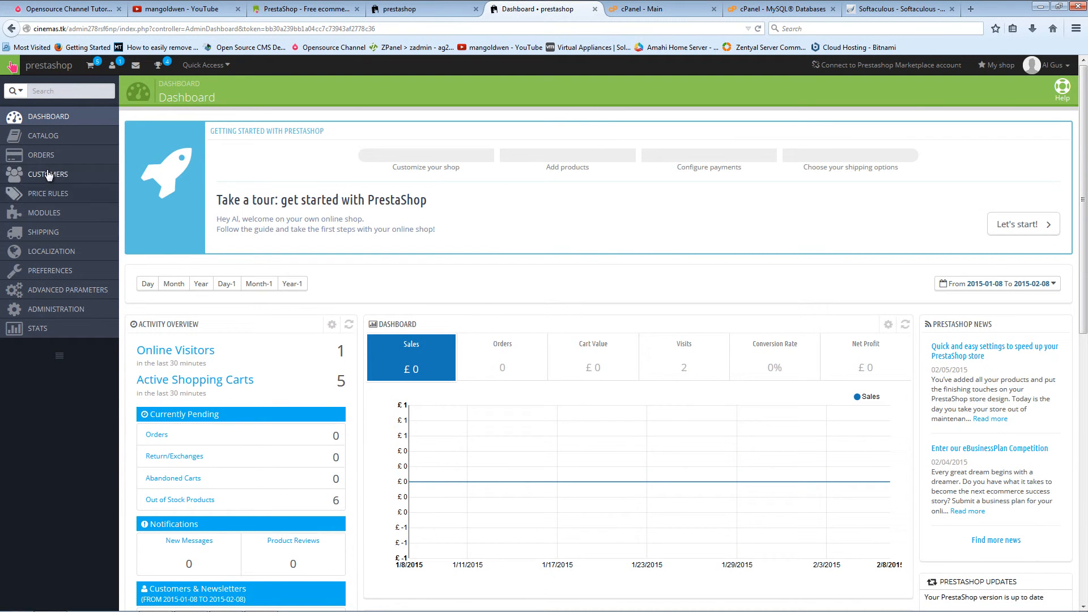
mouse_move(56, 217)
mouse_move(56, 138)
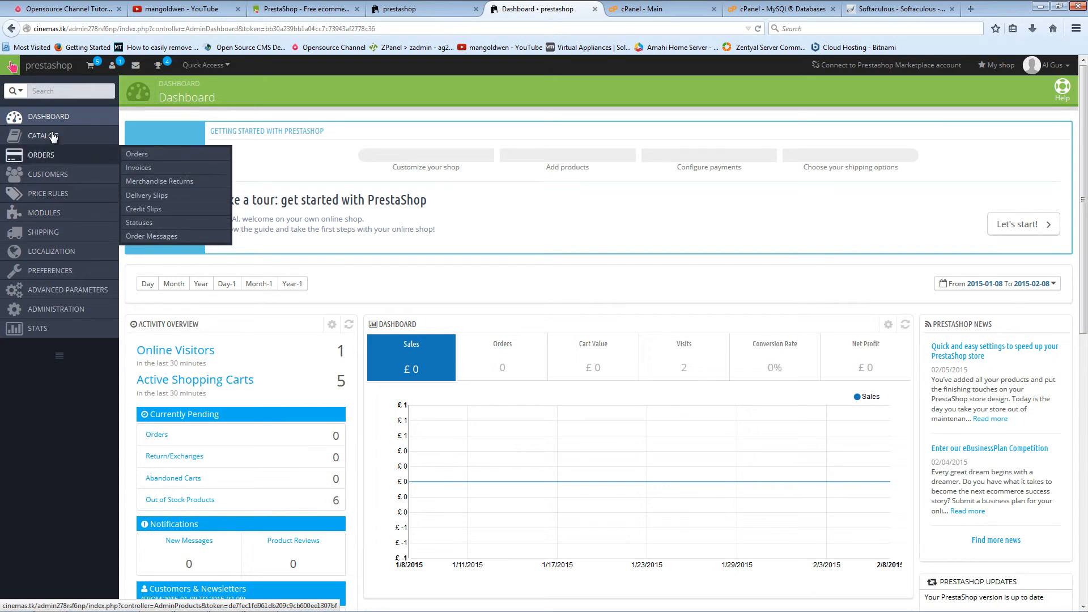
click(139, 135)
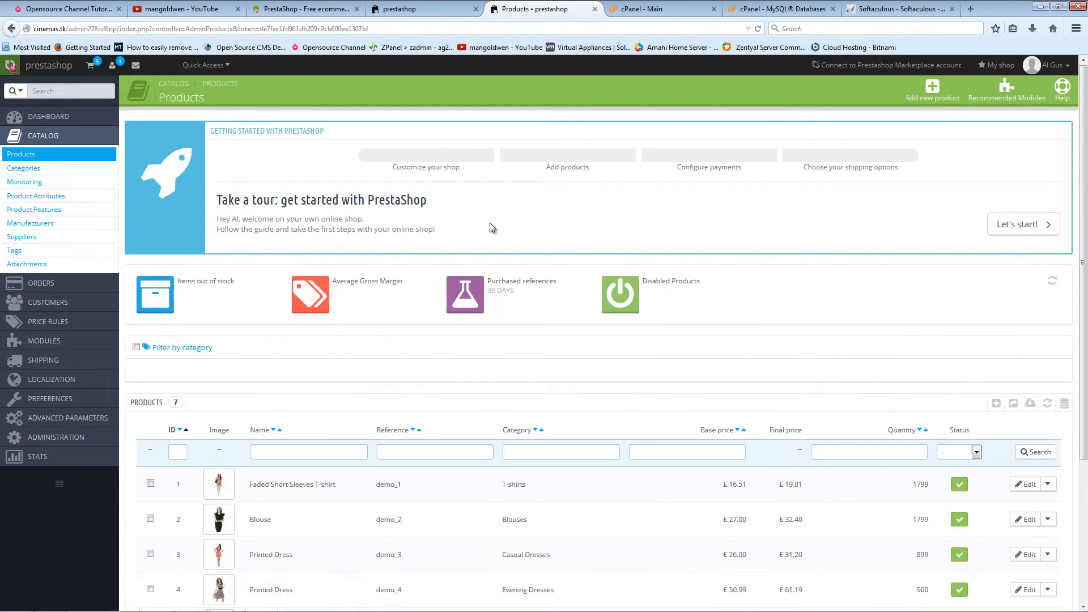
scroll(437, 334, down, 3)
scroll(438, 333, down, 1)
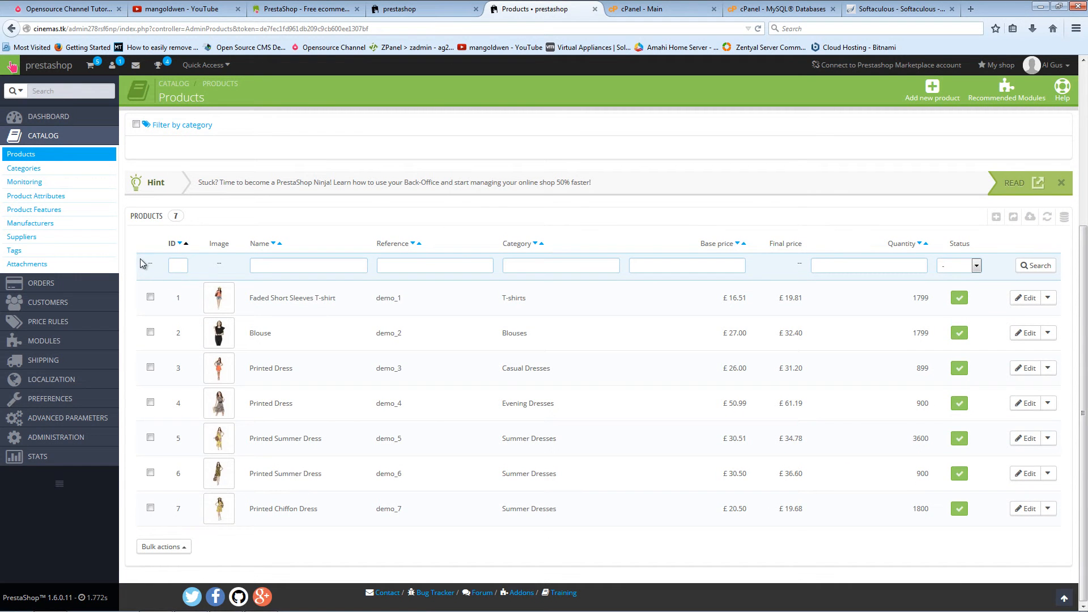
click(150, 332)
click(150, 297)
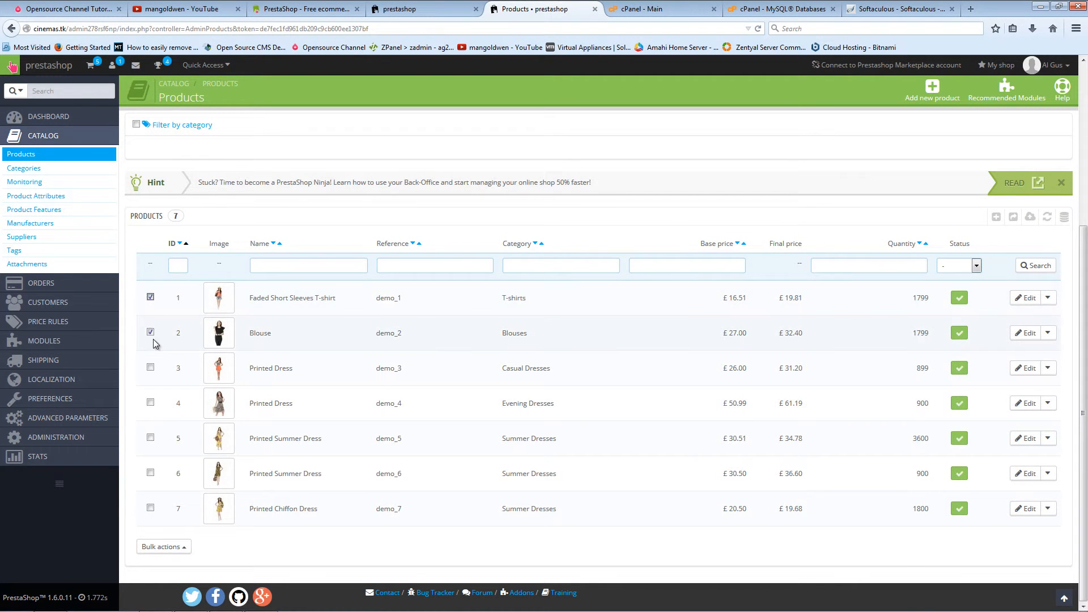
click(180, 551)
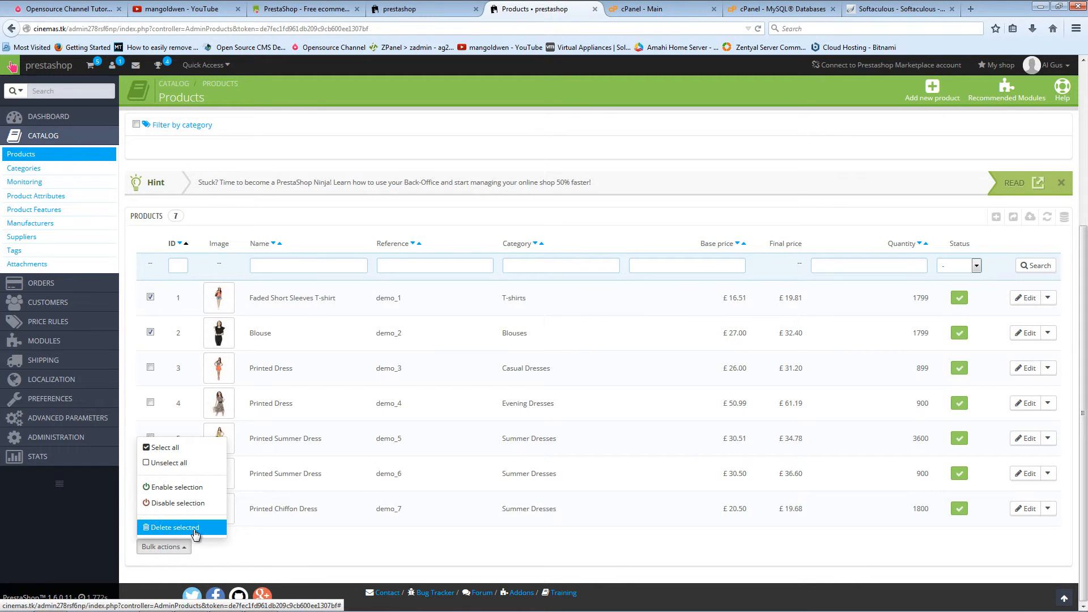
click(290, 561)
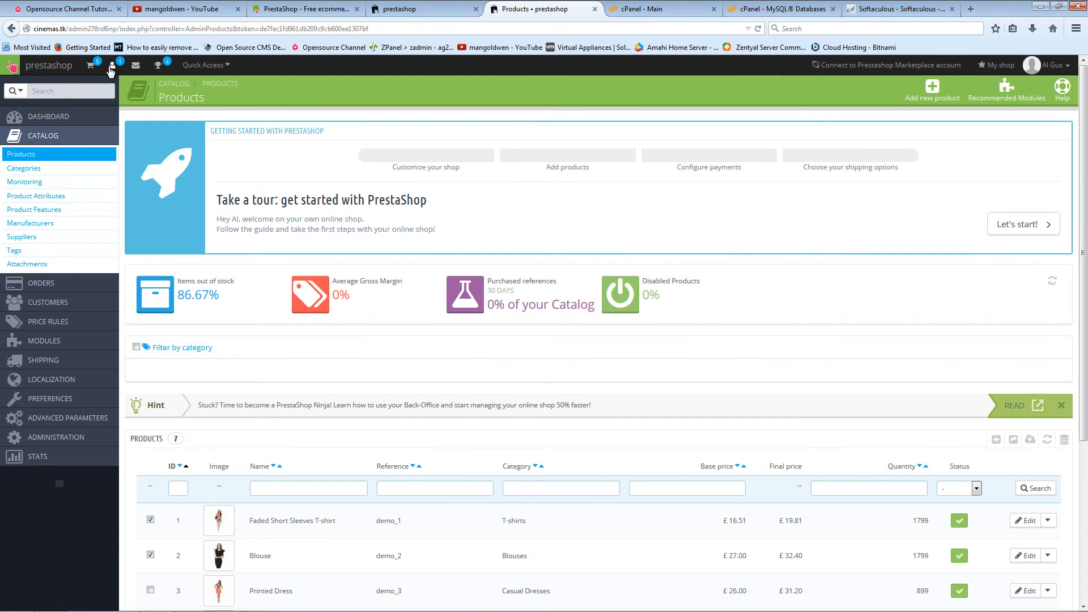
click(49, 65)
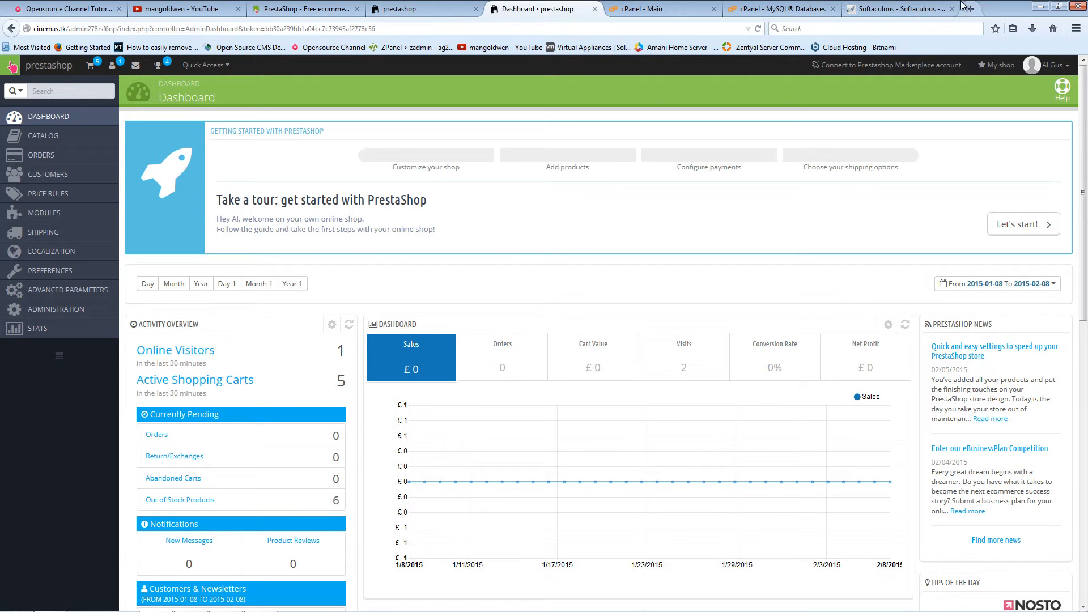
Step: Delete the cinemast_shop123 database from cPanel's MySQL Databases page
click(878, 6)
click(810, 10)
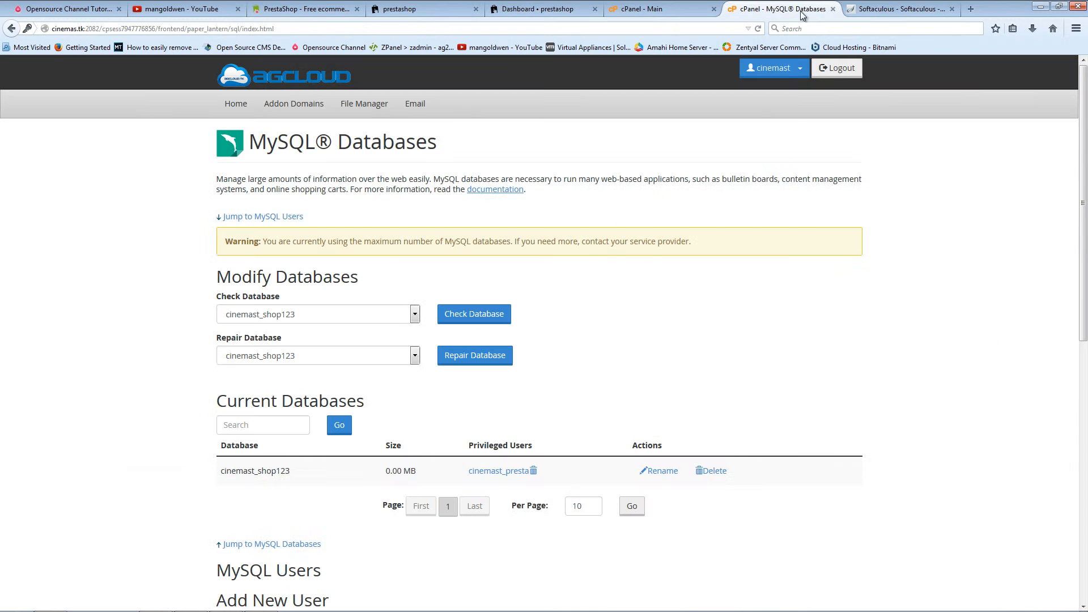
click(712, 470)
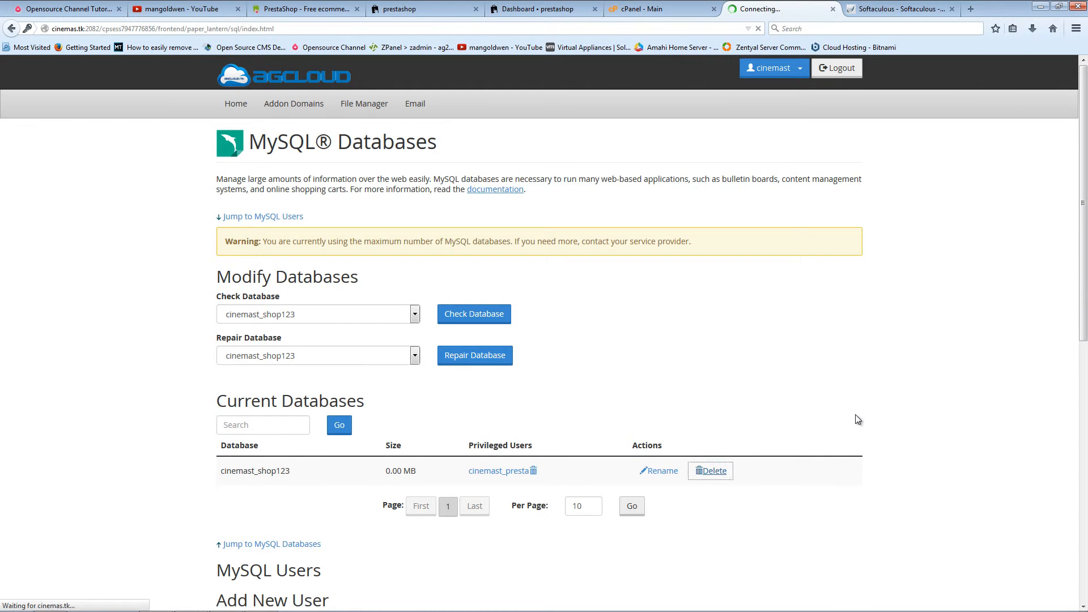
click(281, 204)
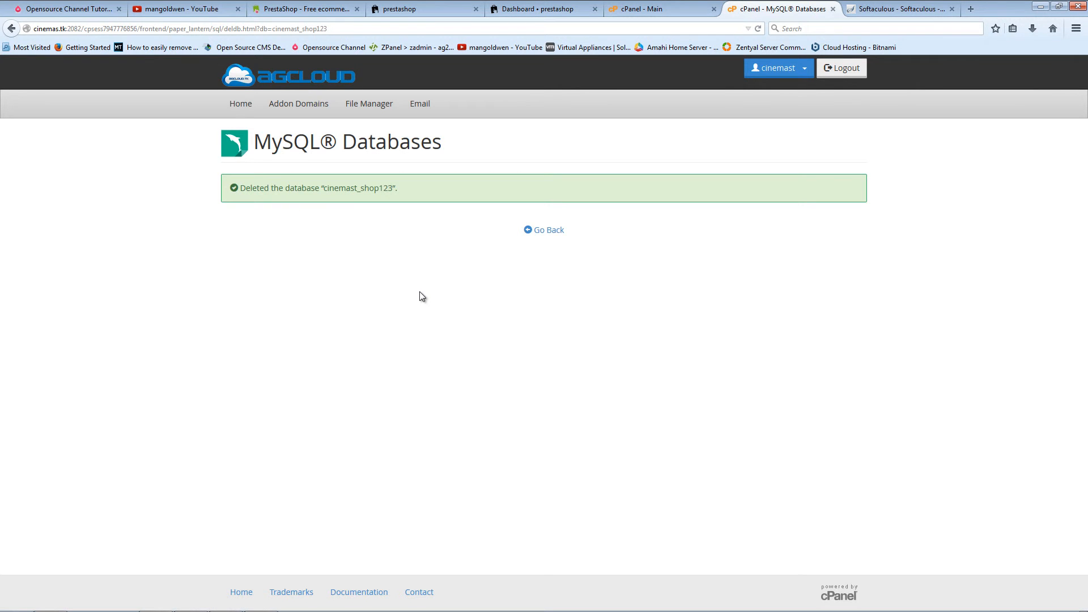
click(543, 232)
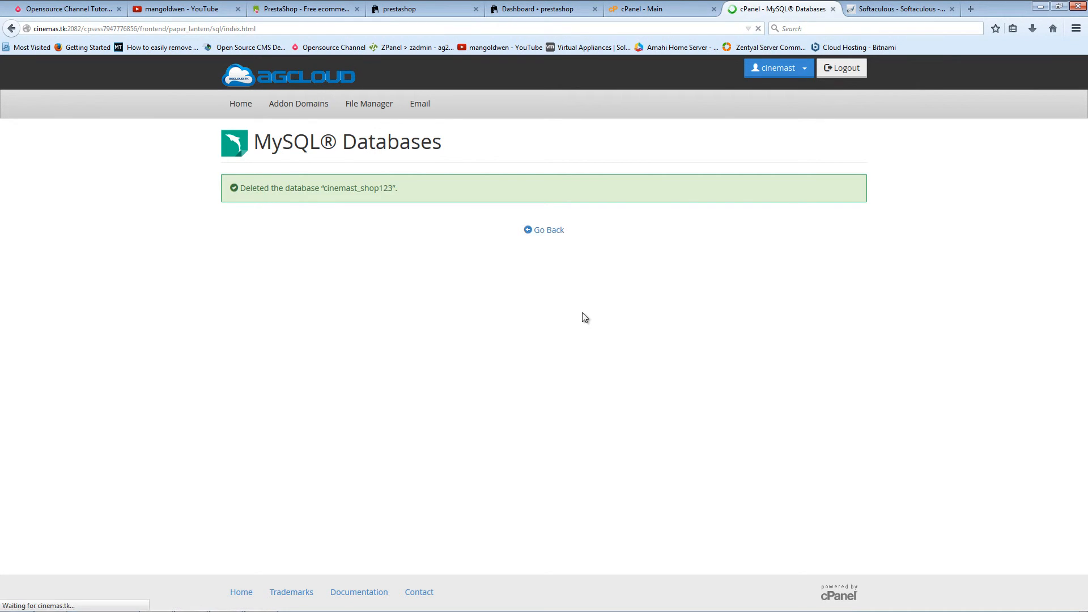
Step: Delete the shop's MySQL database user, then bring FileZilla to the front
scroll(583, 313, down, 4)
scroll(582, 311, down, 2)
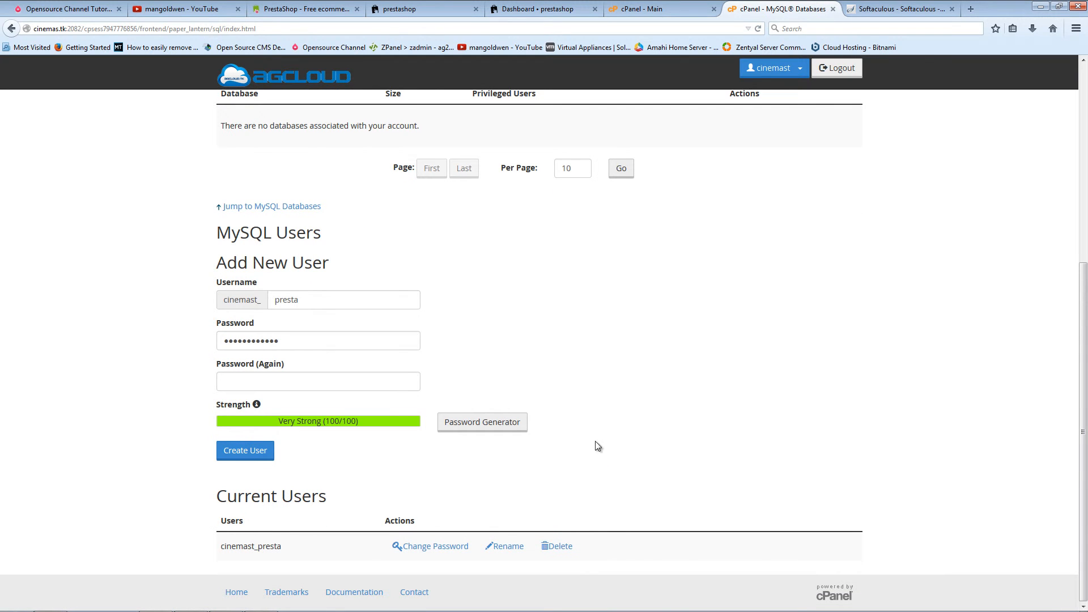
click(558, 547)
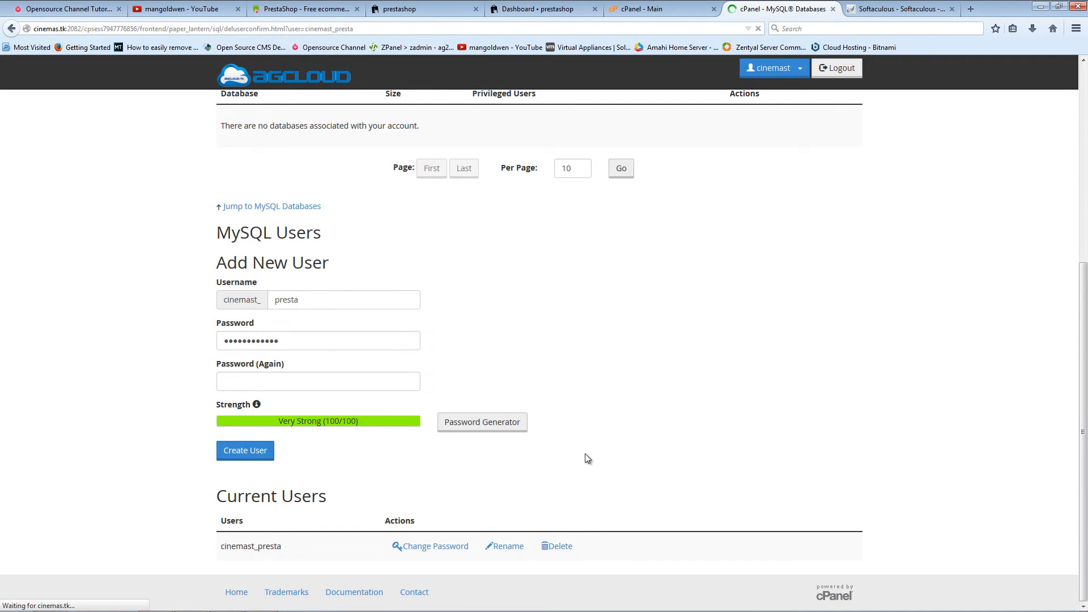
click(260, 233)
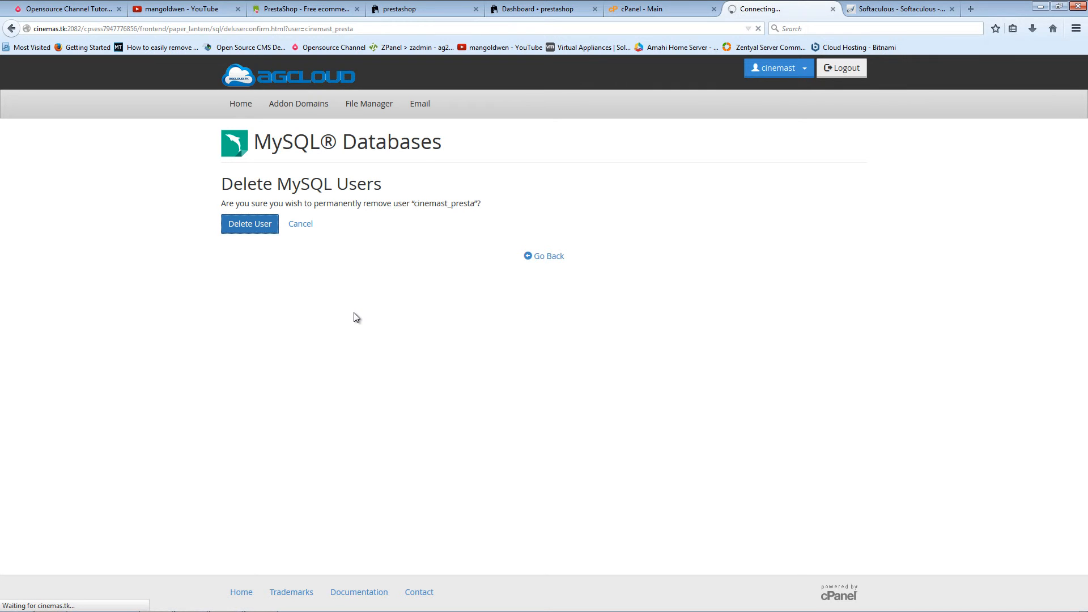
mouse_move(340, 611)
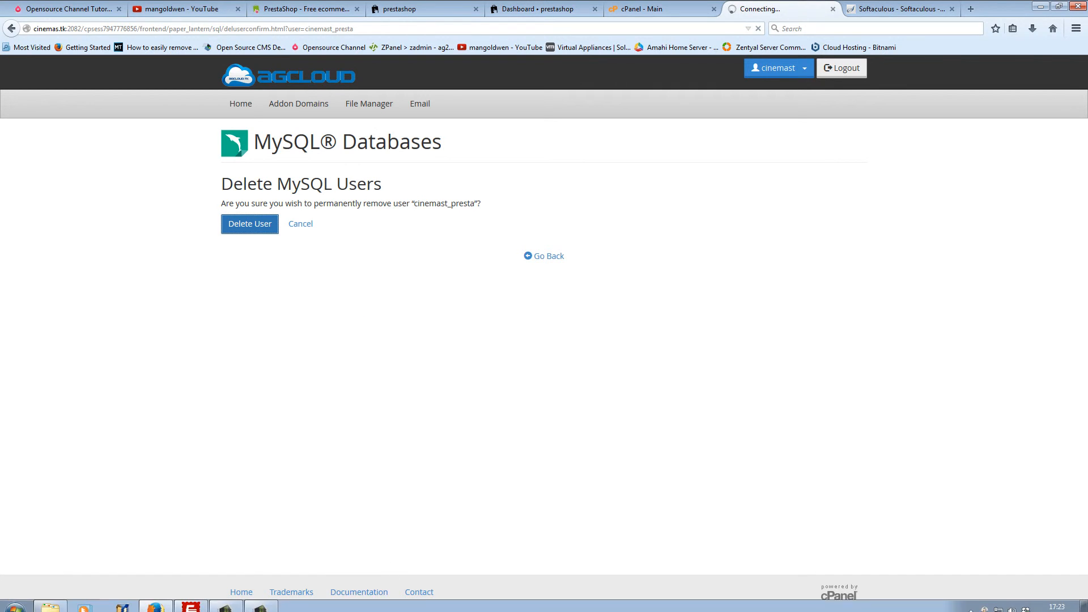
click(200, 603)
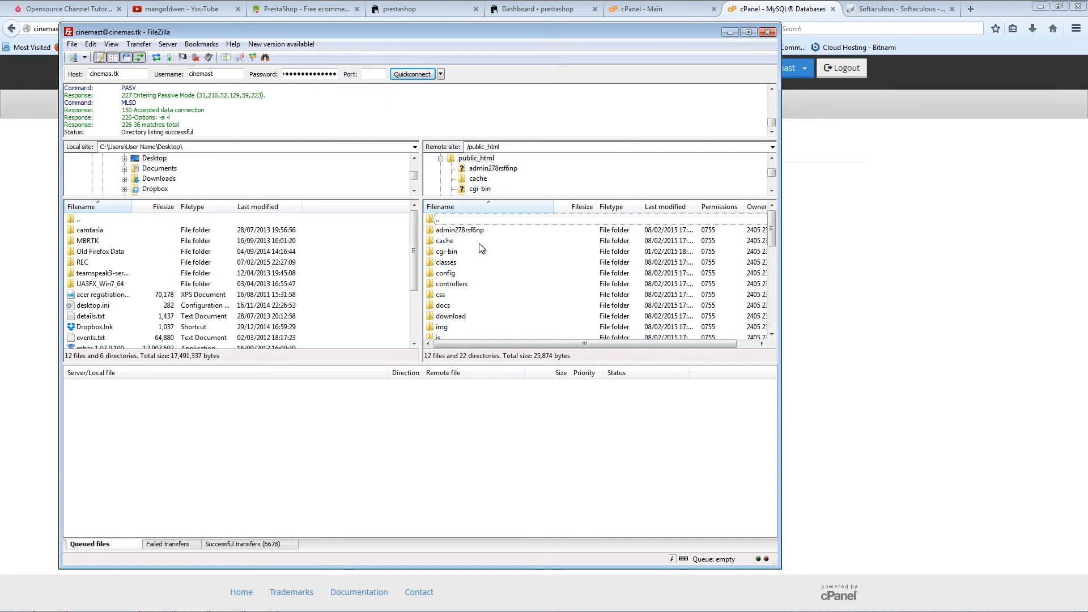
Step: Select everything in public_html from admin278rsf6np onward and delete the 12 files and 22 folders
click(481, 238)
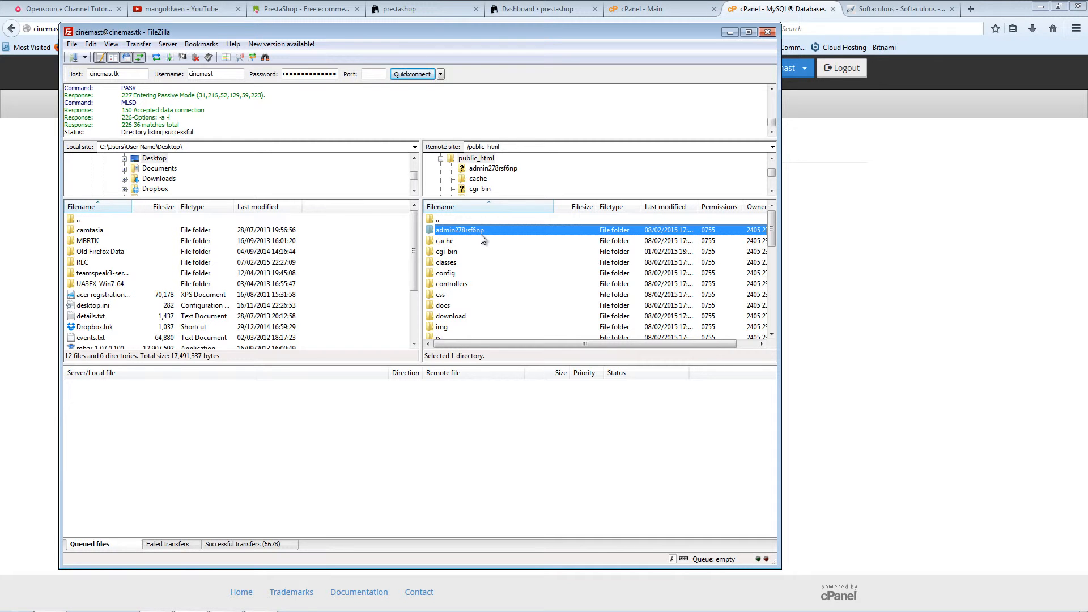
key(shift+Down)
key(shift+Down)
key(shift+Down)
key(shift+Down)
key(shift+Down)
key(shift+Down)
key(shift+Down)
key(shift+Down)
key(shift+Down)
key(shift+Down)
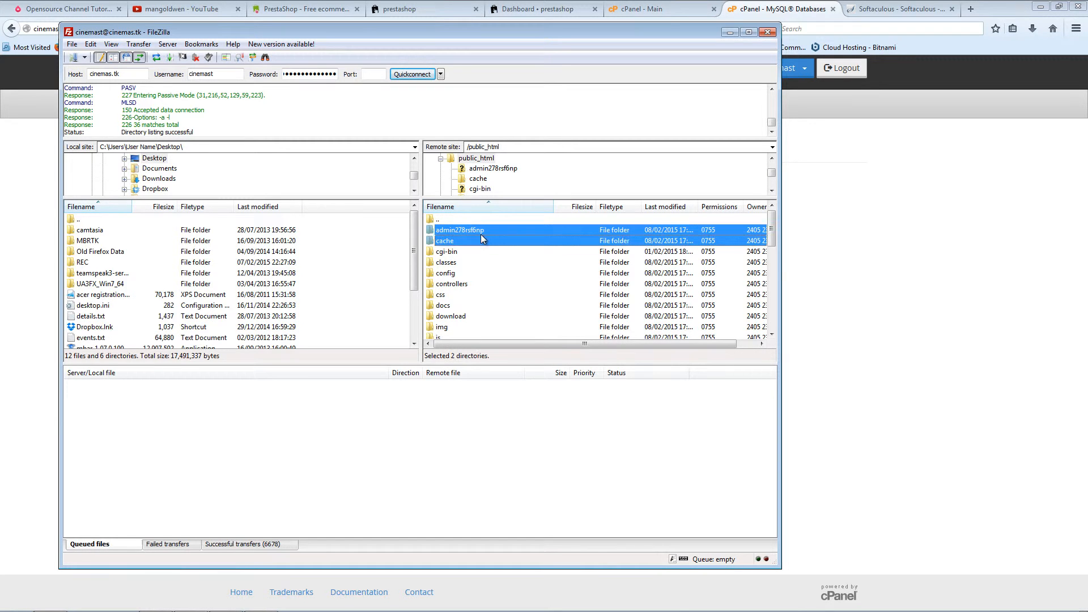
key(shift+Down)
key(shift+Down)
key(shift+Down)
key(shift+Down)
key(shift+Down)
key(shift+Down)
key(shift+Down)
key(shift+Down)
key(shift+Down)
key(shift+Down)
key(shift+Down)
key(shift+Down)
key(shift+Down)
key(shift+Down)
key(shift+Down)
key(shift+Down)
key(shift+Down)
key(shift+Down)
key(shift+Down)
key(shift+Down)
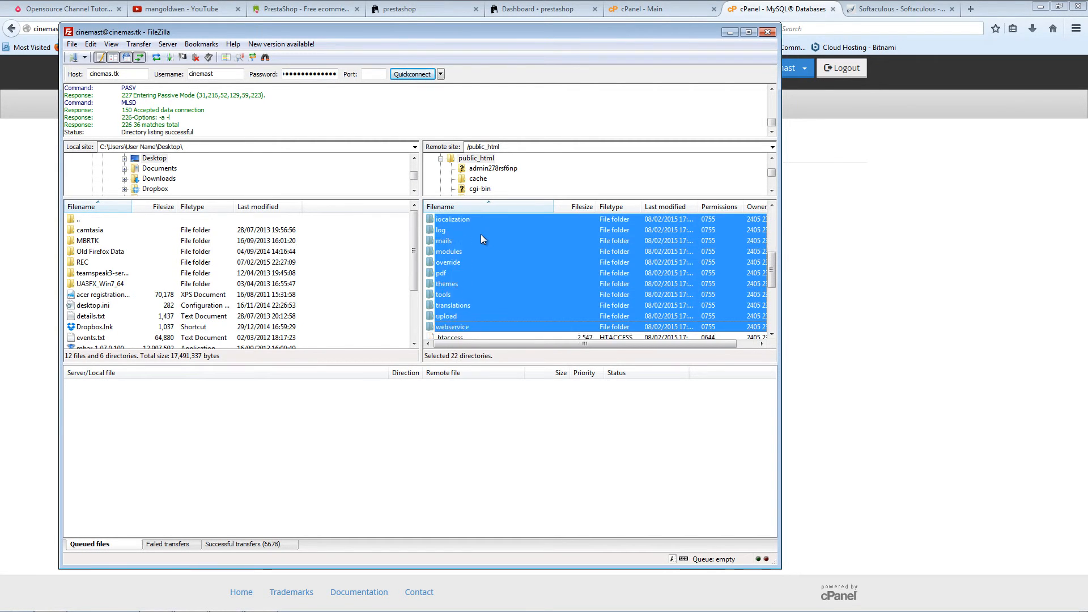
key(shift+Down)
key(shift+Down)
key(shift+Down)
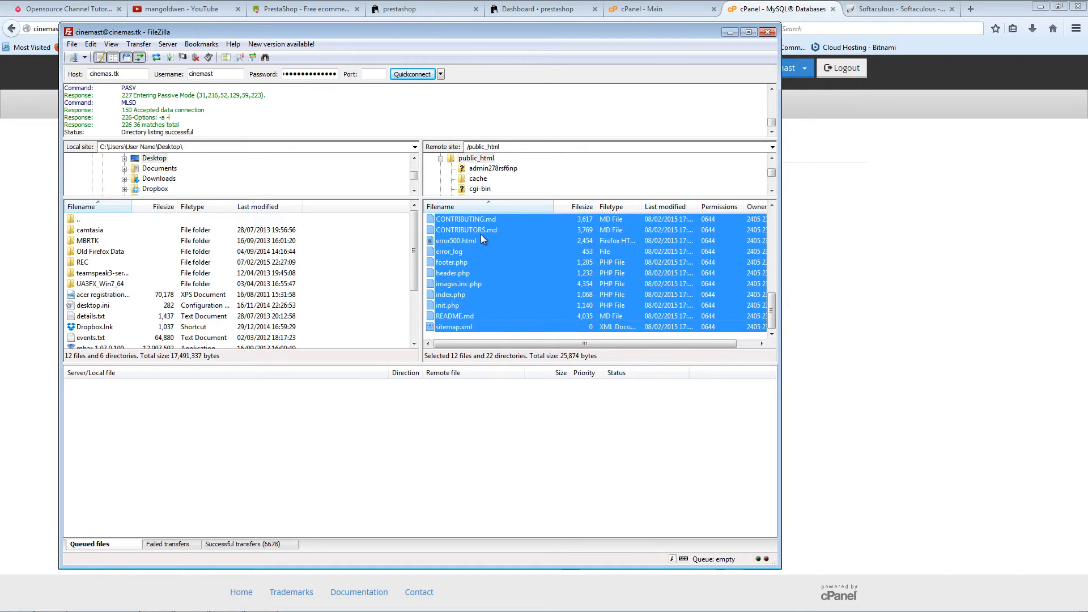
key(Delete)
key(Return)
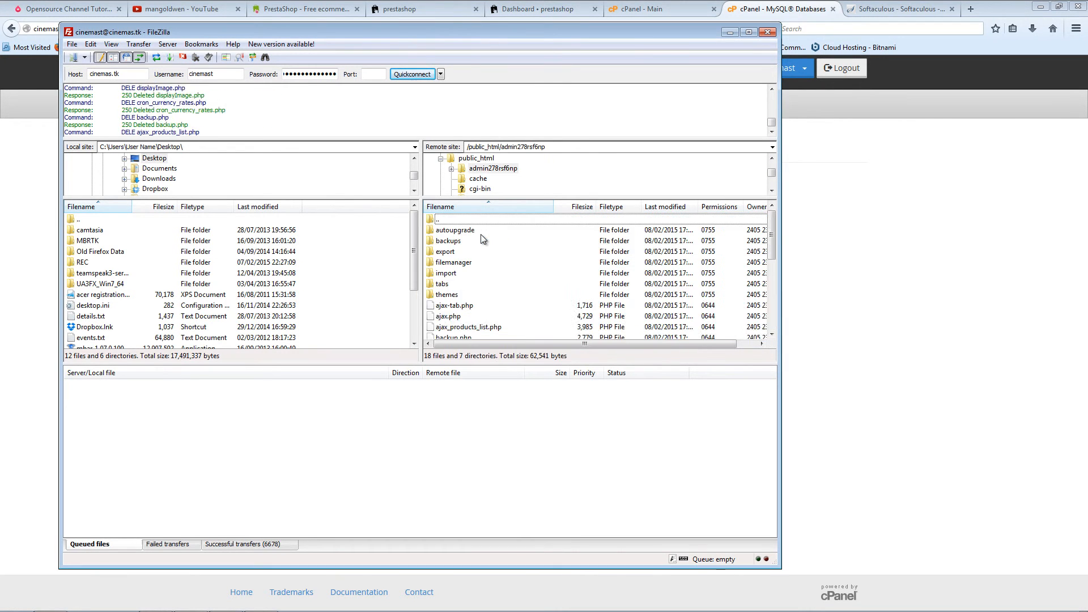
click(752, 2)
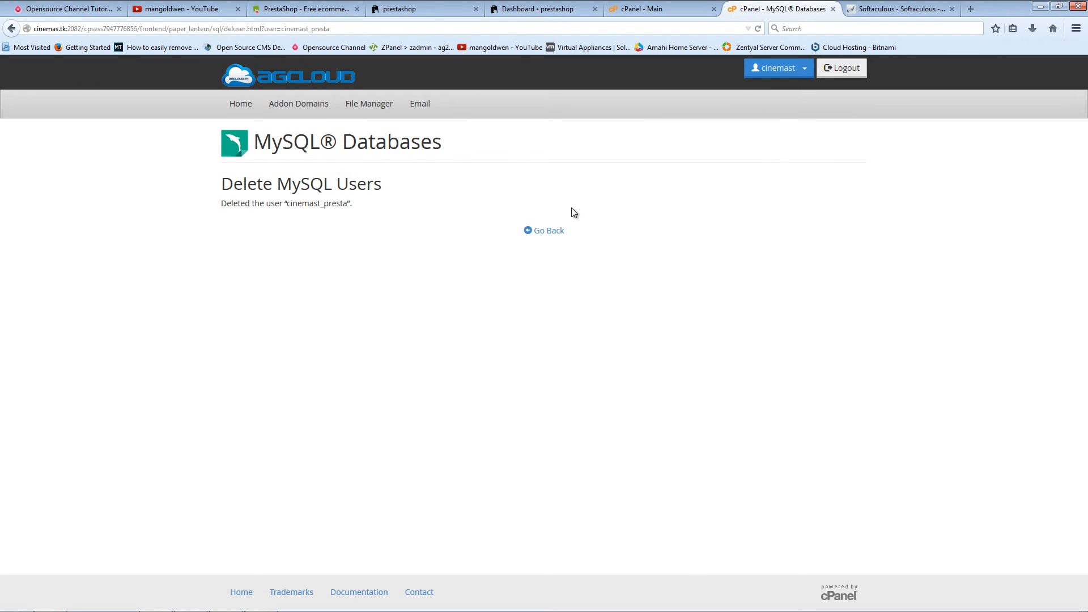
Step: Confirm Current Databases and Current Users are empty, then close the MySQL Databases tab
click(542, 234)
scroll(620, 358, down, 10)
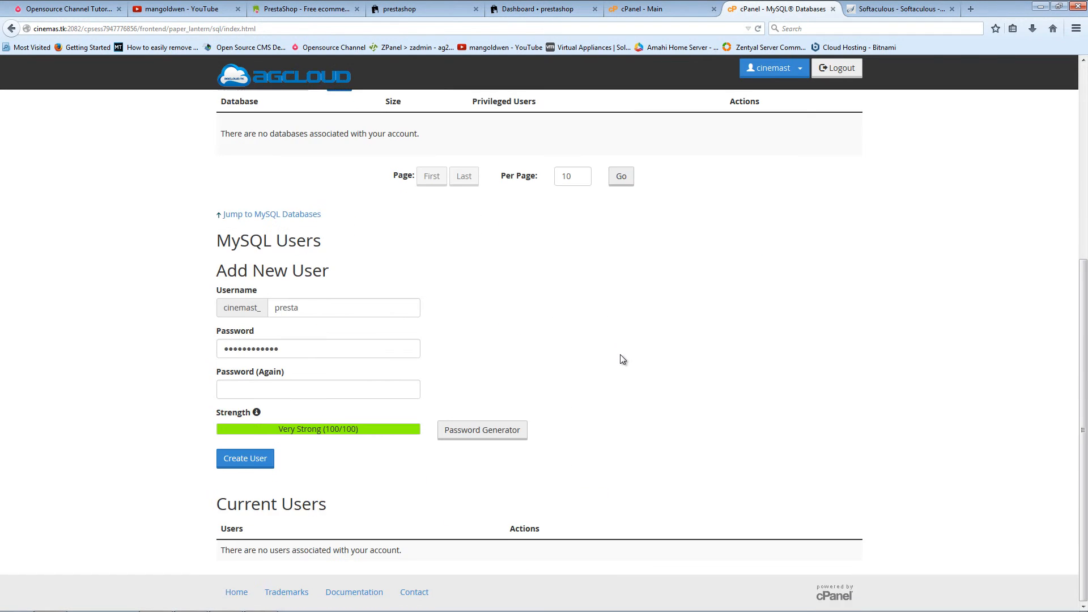
scroll(581, 397, up, 5)
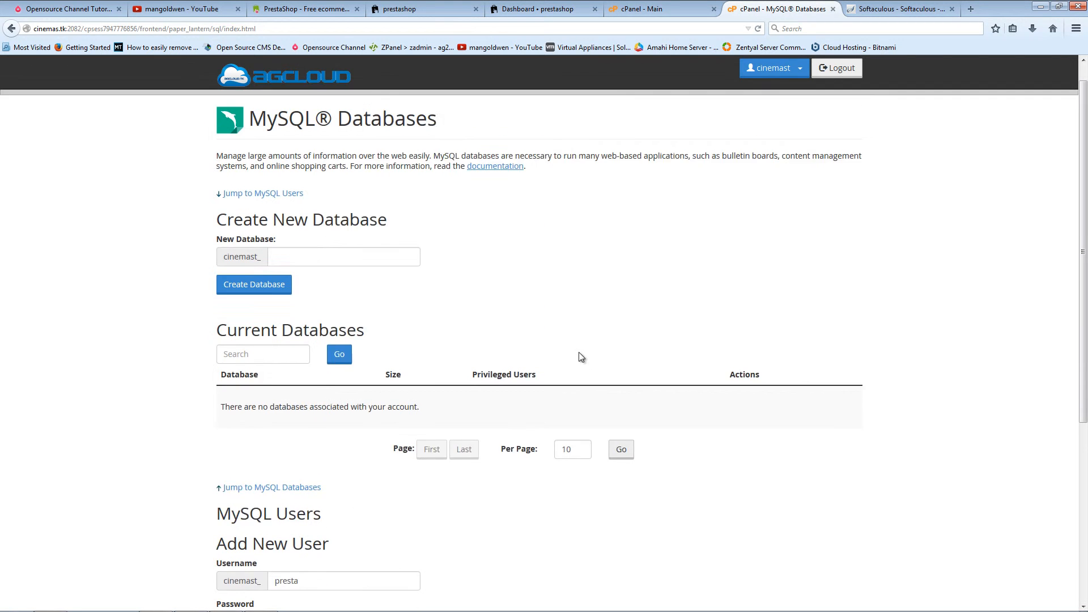
click(832, 10)
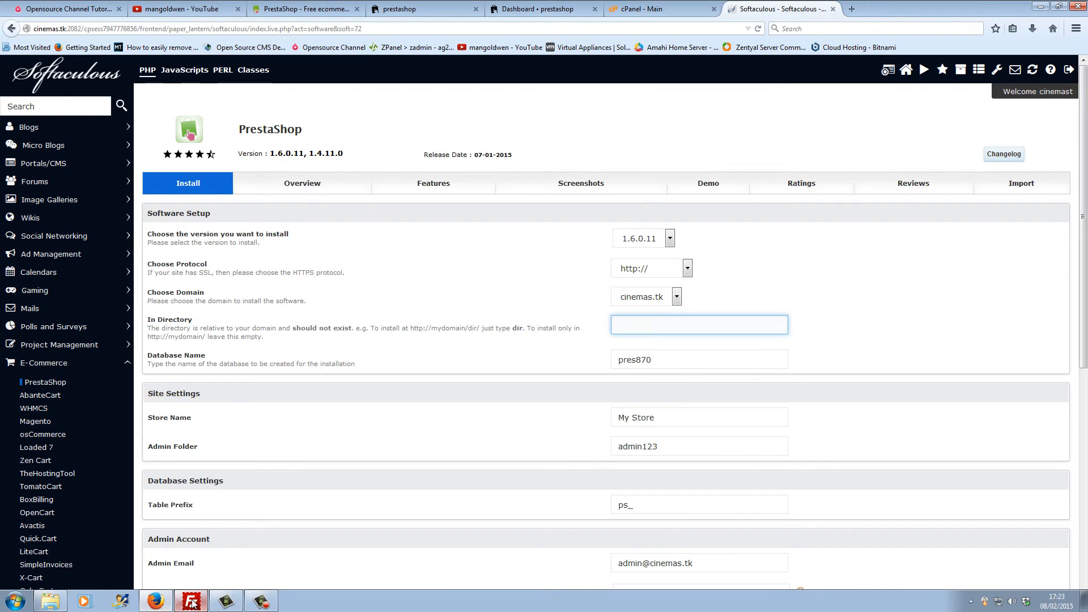
Step: Reload cinemas.tk in Firefox to confirm it shows a bare 'Index of /' listing, then close the Dashboard tab
click(183, 602)
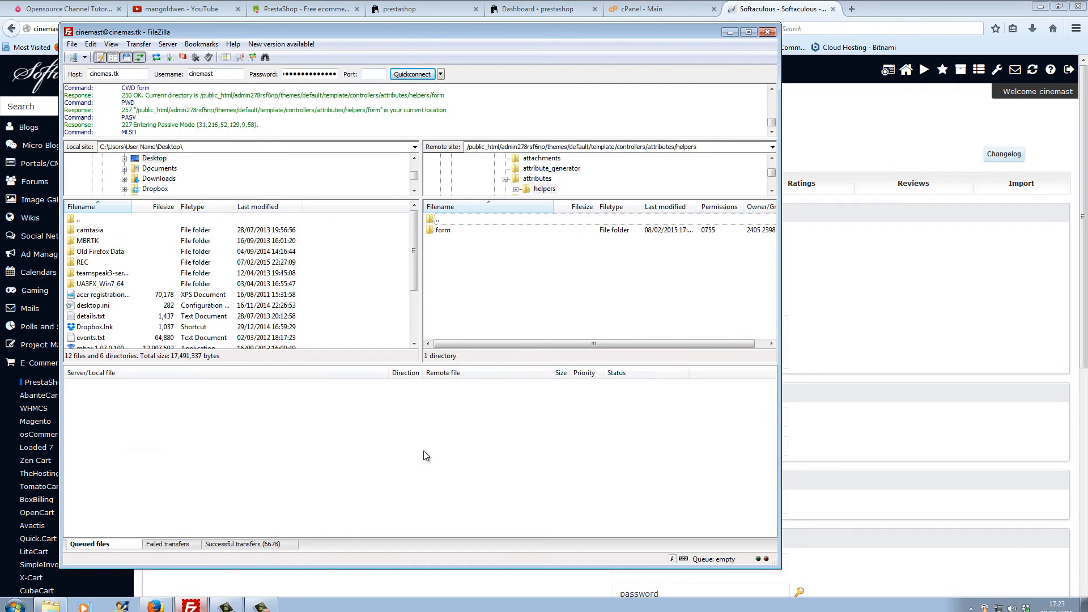
click(450, 8)
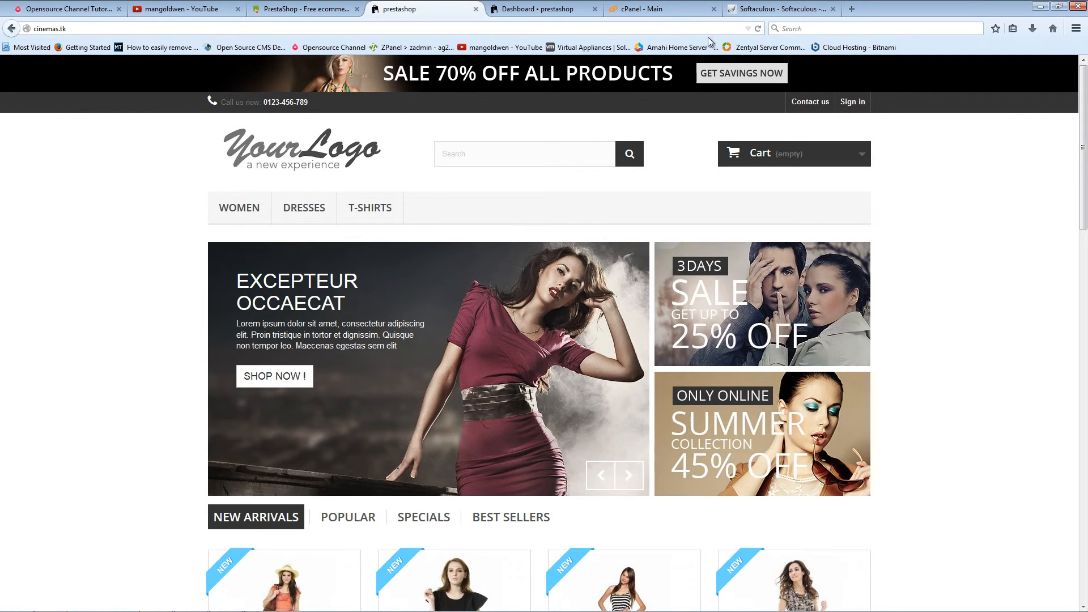
click(757, 28)
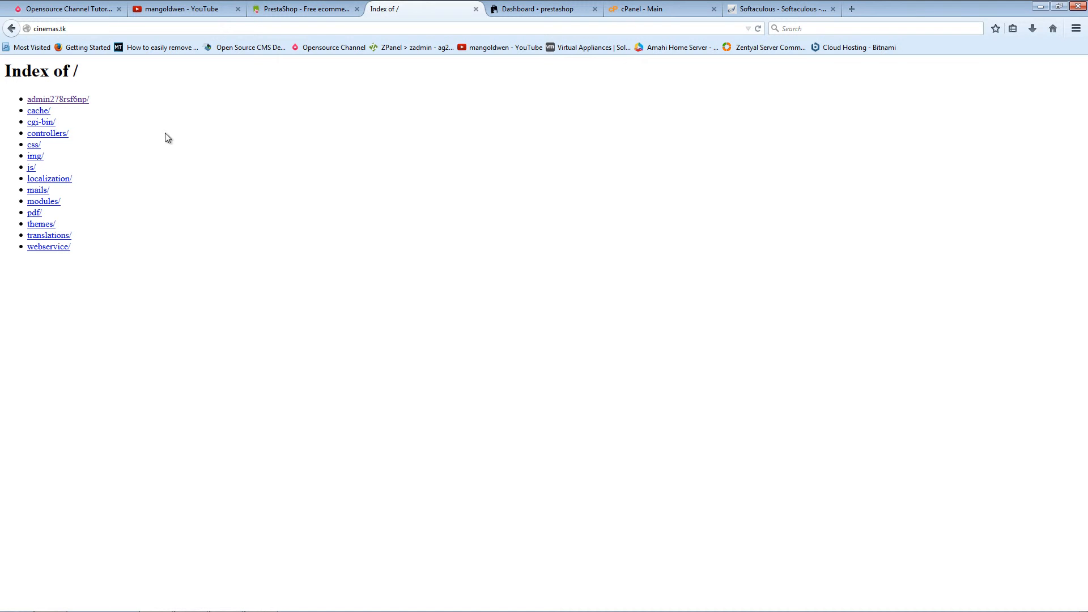
click(594, 9)
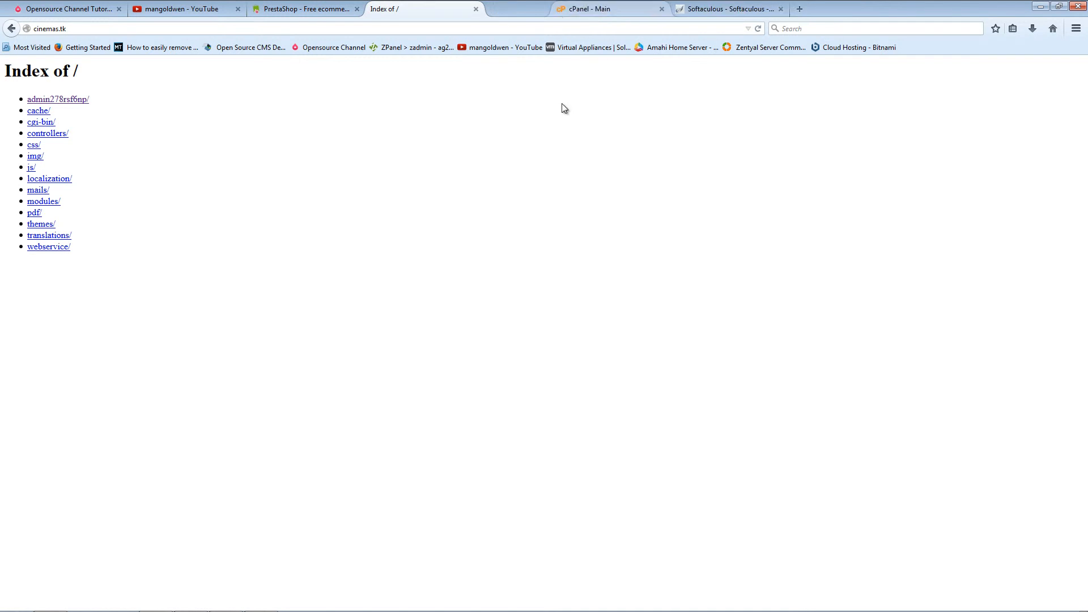
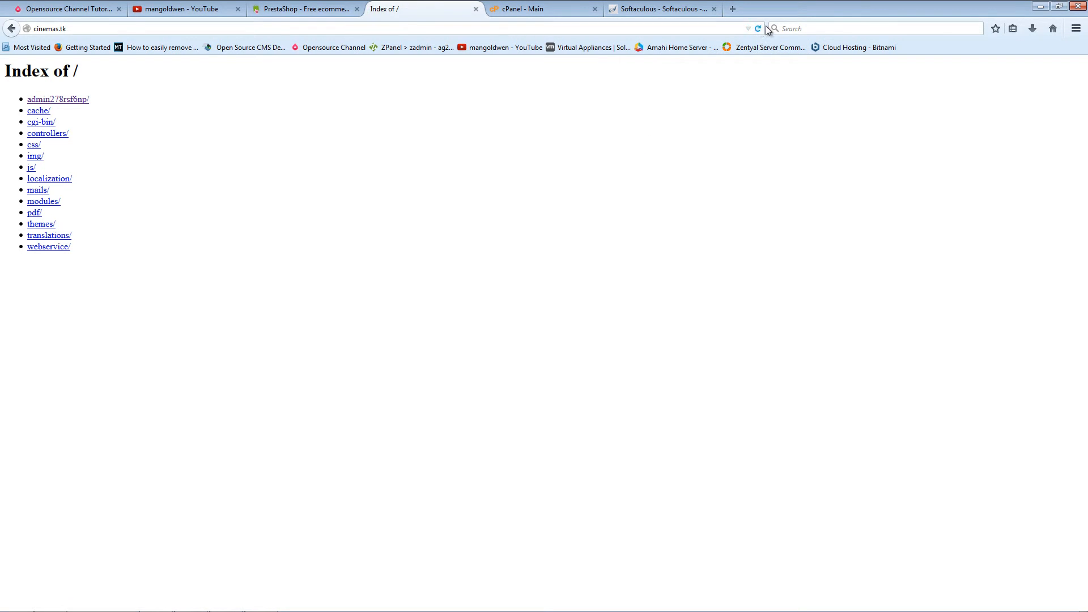
Step: Check that FileZilla's remote /public_html is empty and that cinemas.tk reloads as a blank 'Index of /'
click(1040, 7)
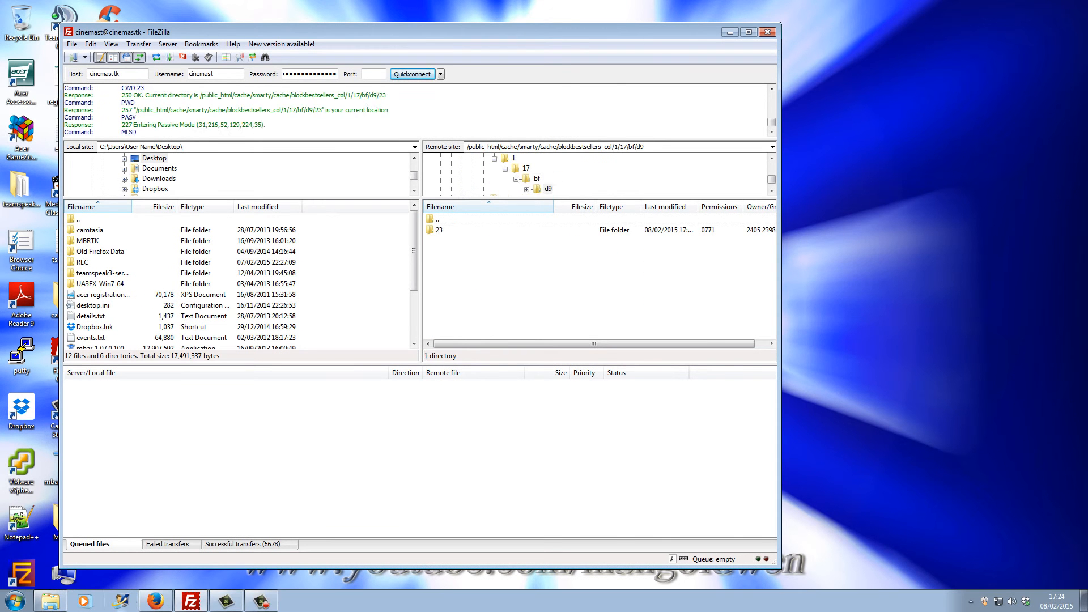
click(261, 602)
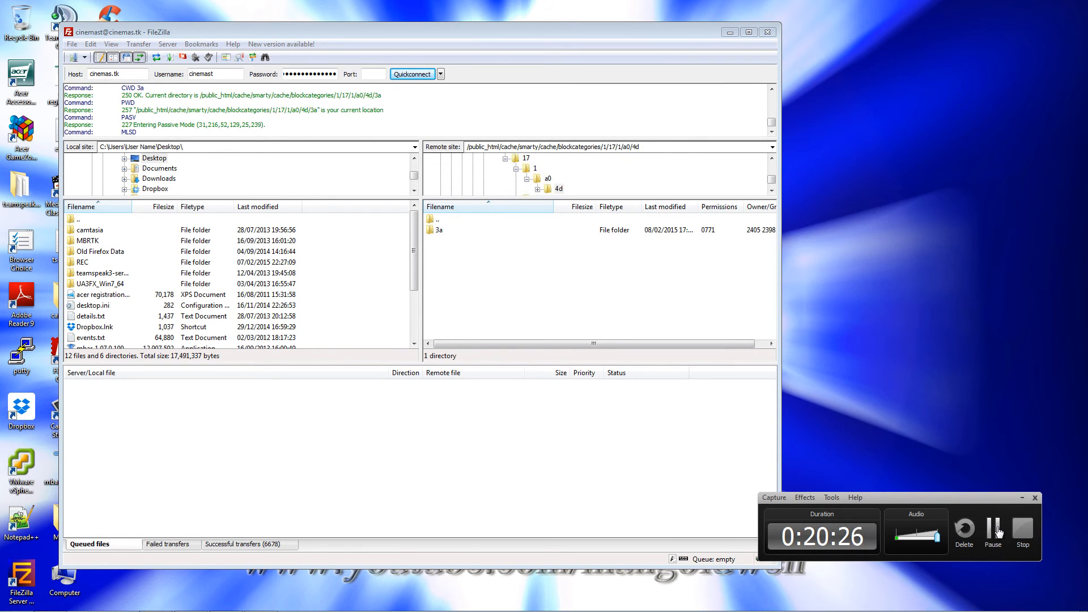
click(998, 531)
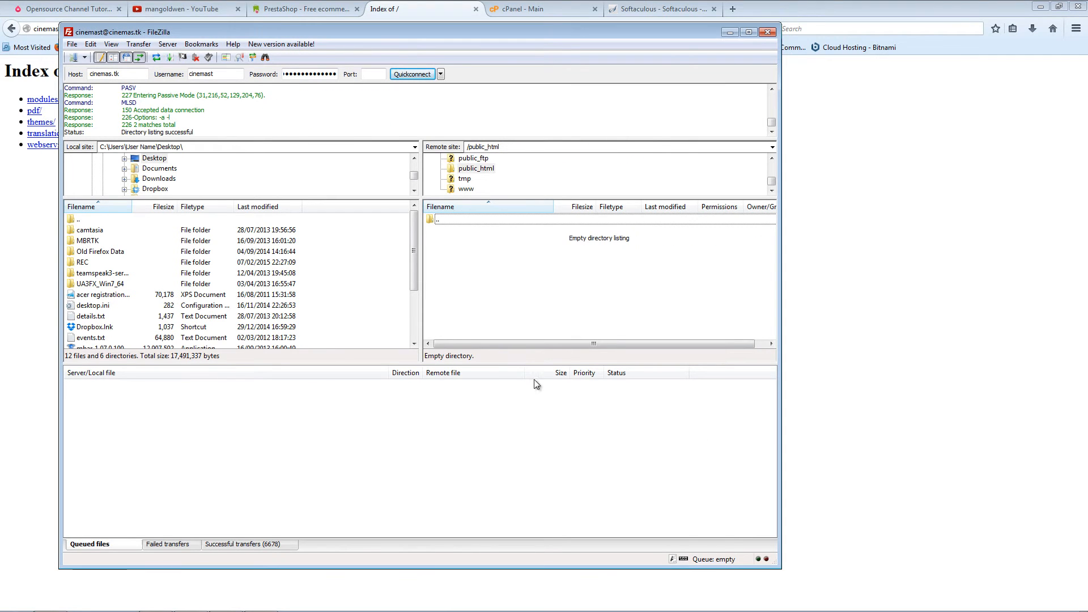
click(423, 3)
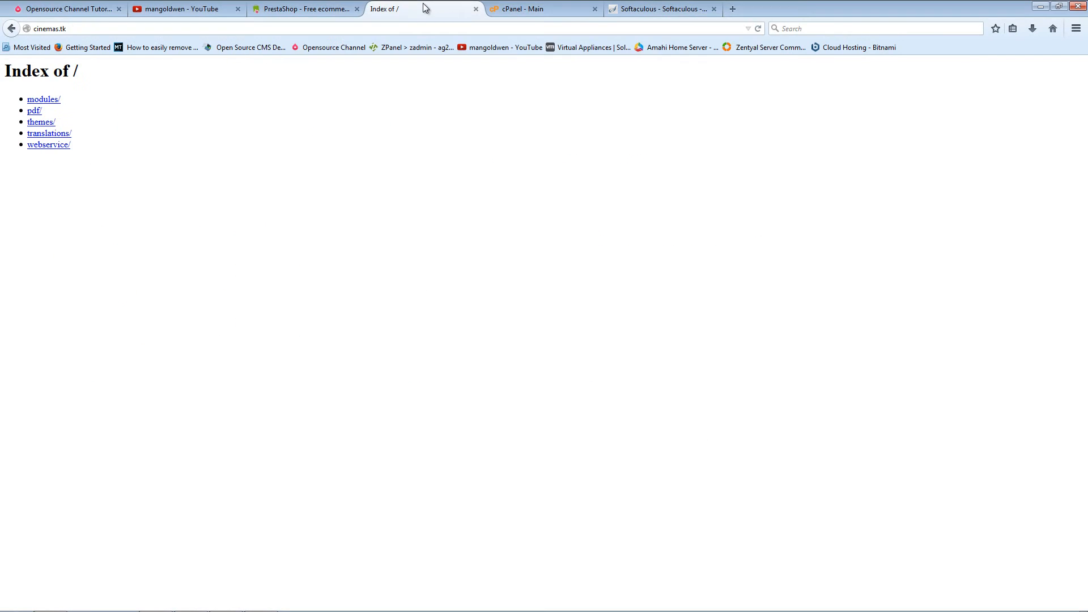
click(757, 28)
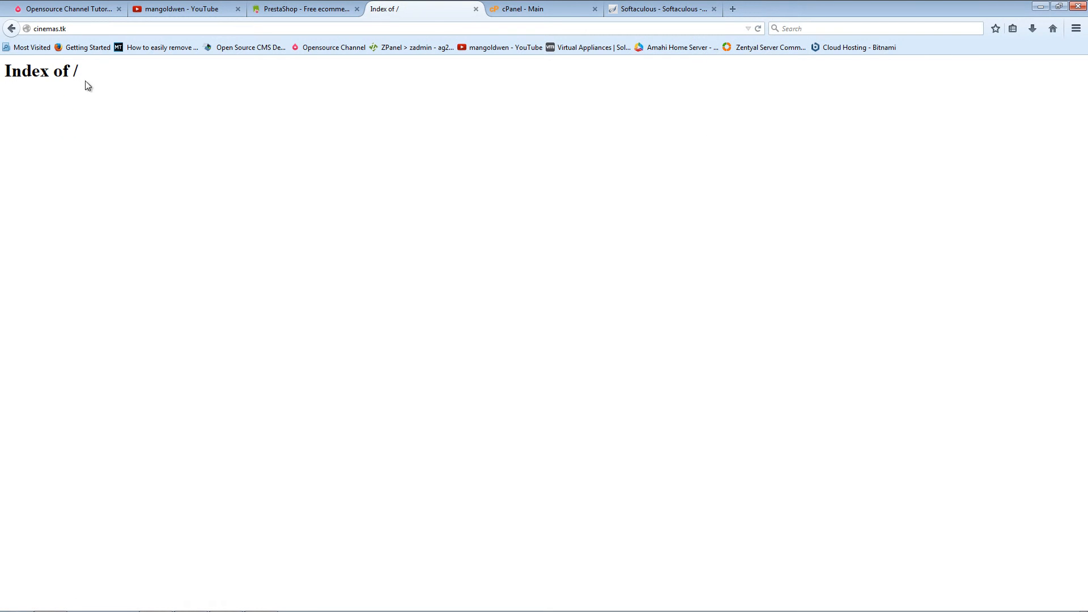
click(535, 9)
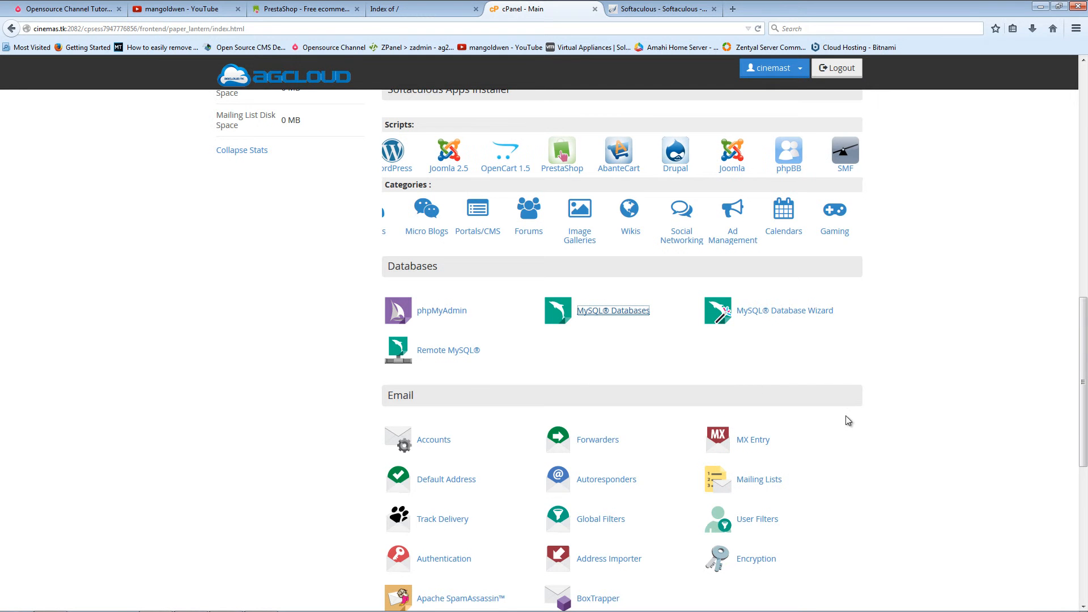
Step: On the PrestaShop 1.6.0.11 install form, leave In Directory blank and keep cinemas.tk as the domain
click(657, 9)
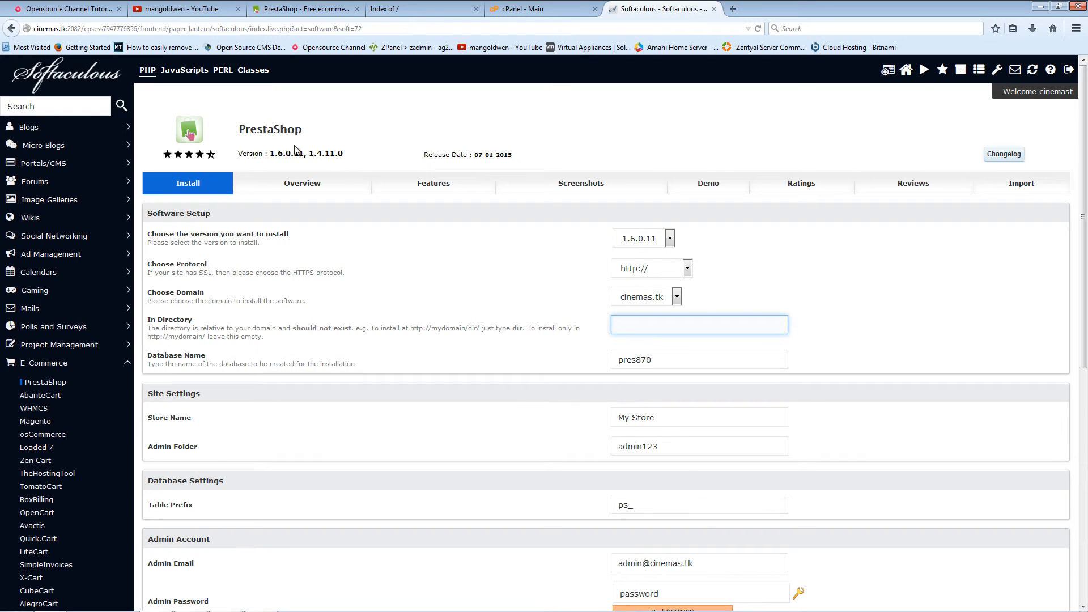
drag(241, 128, 306, 131)
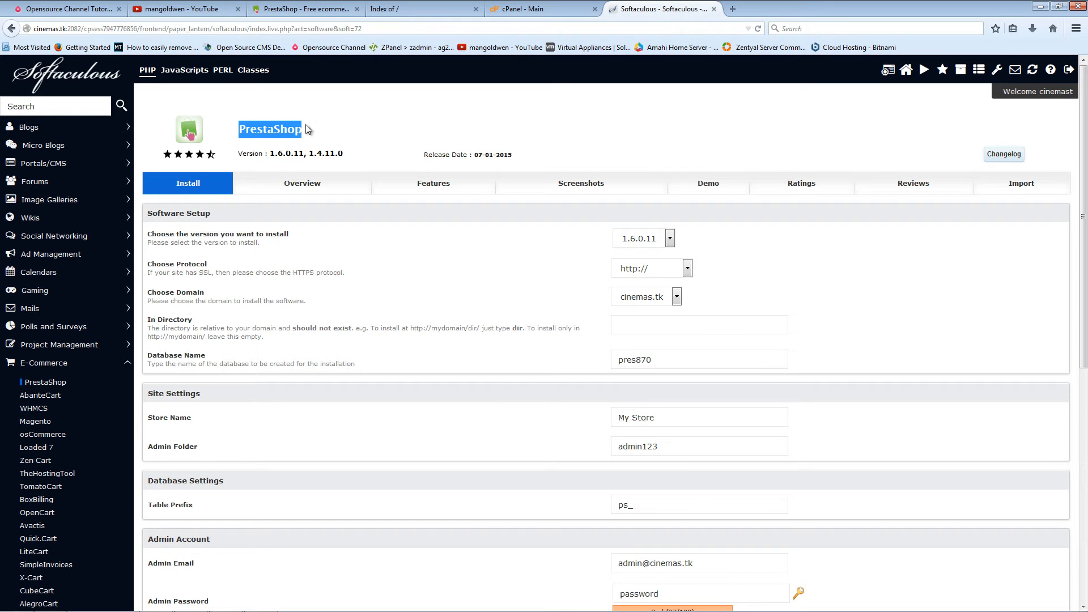
scroll(417, 347, down, 3)
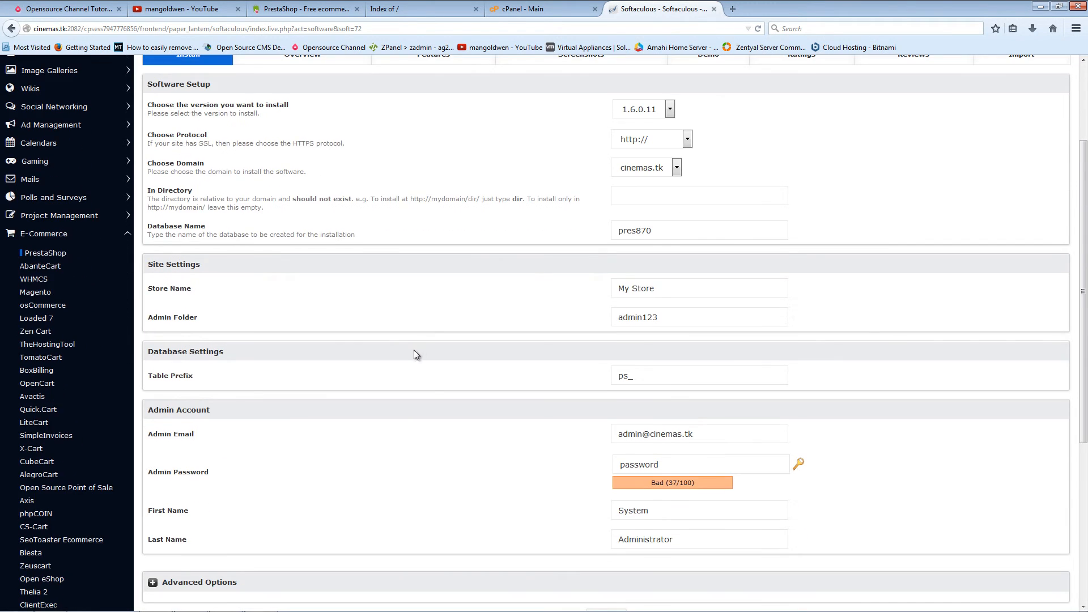
click(633, 199)
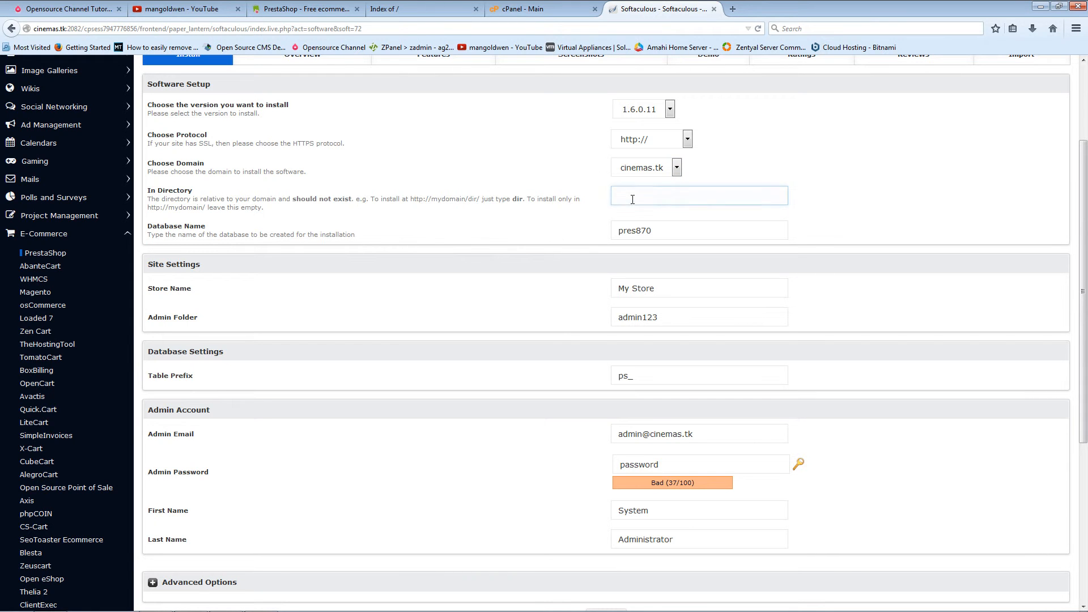
click(655, 171)
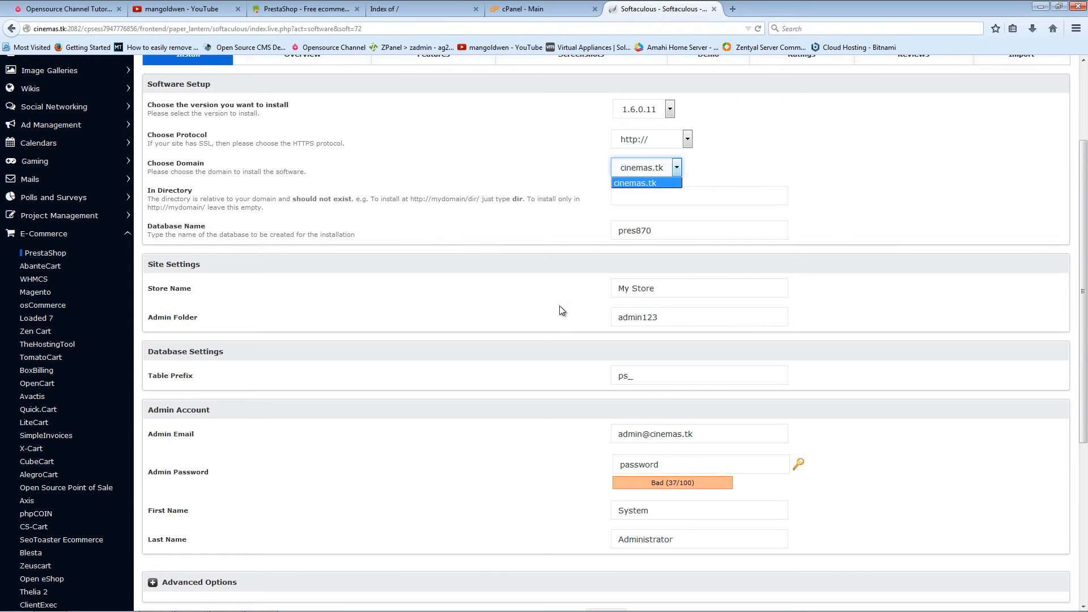
click(681, 230)
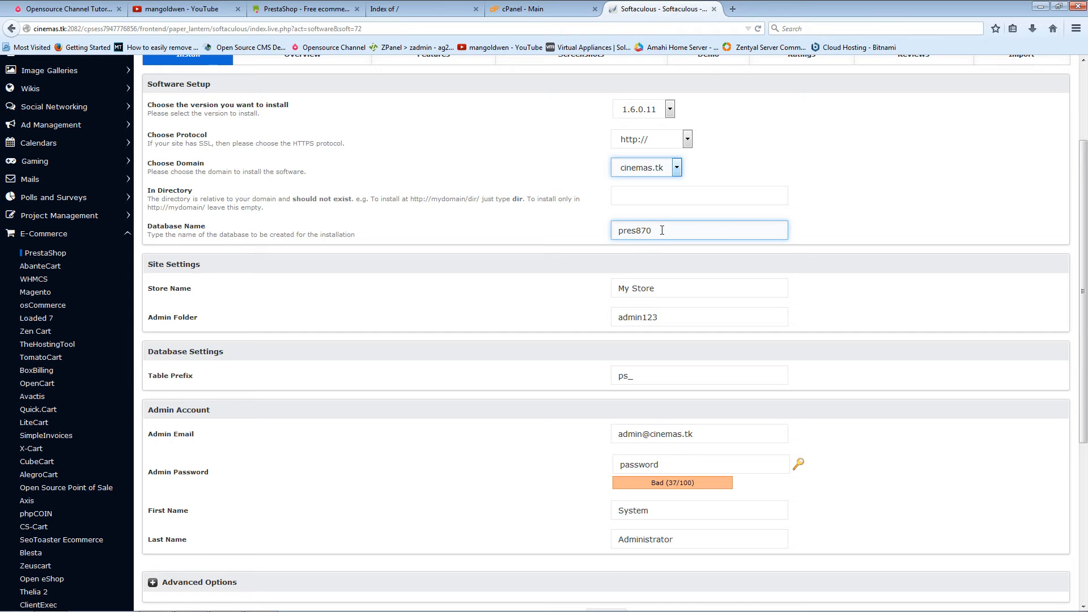
Step: Name the store 'Prestashop' and keep the admin folder as admin123
triple_click(666, 285)
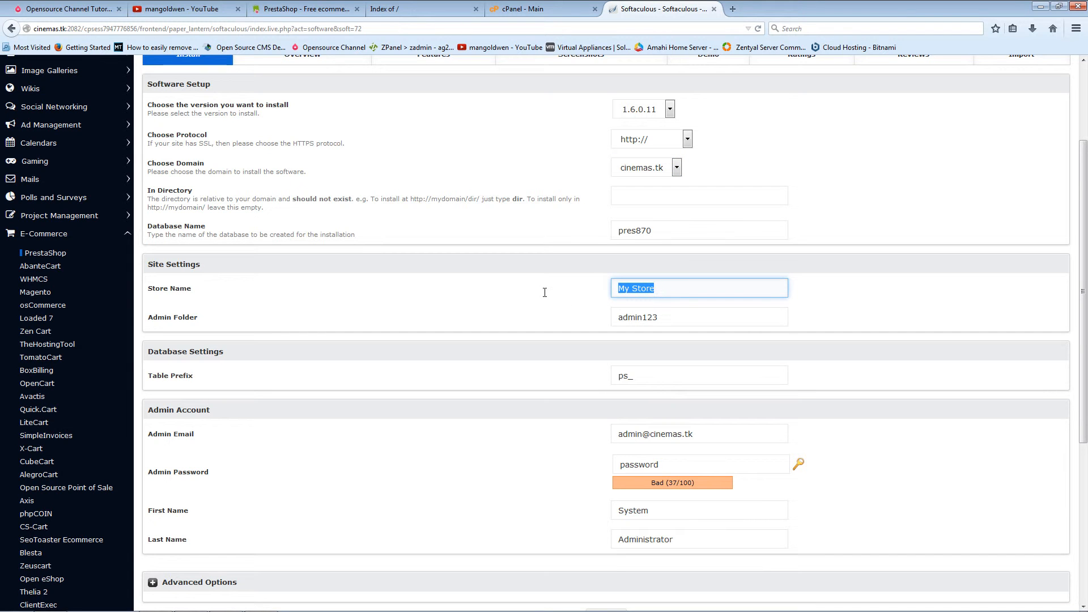
text(Prestashop)
click(680, 310)
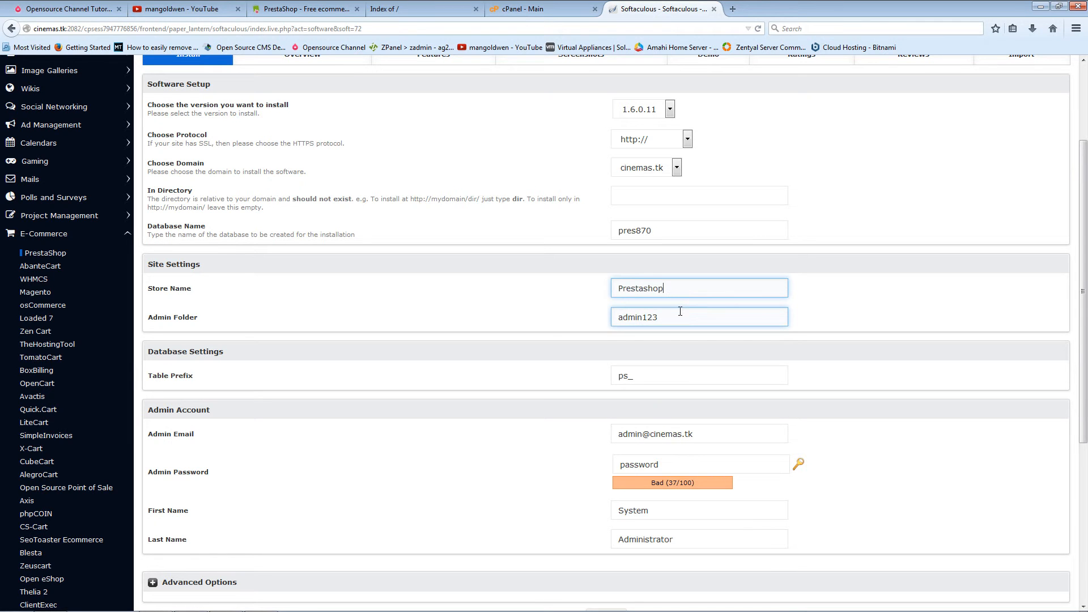
click(667, 316)
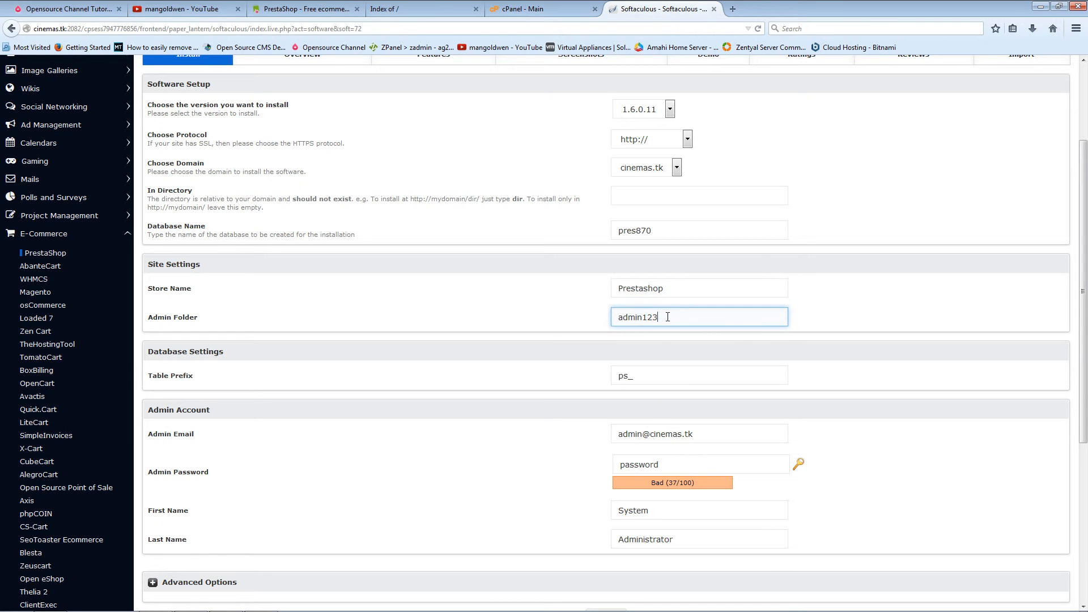
key(BackSpace)
key(BackSpace)
key(BackSpace)
text(222)
key(BackSpace)
key(BackSpace)
key(BackSpace)
text(123)
click(704, 432)
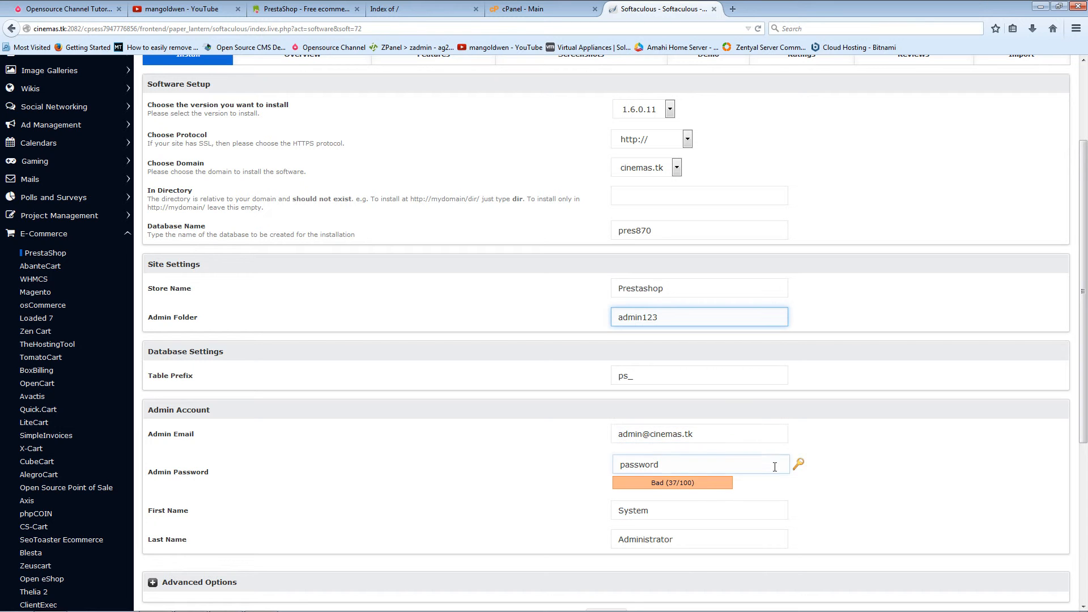
Step: Replace the generated admin password with a custom one and copy it to the clipboard
click(799, 464)
click(799, 465)
click(799, 465)
click(800, 465)
click(799, 466)
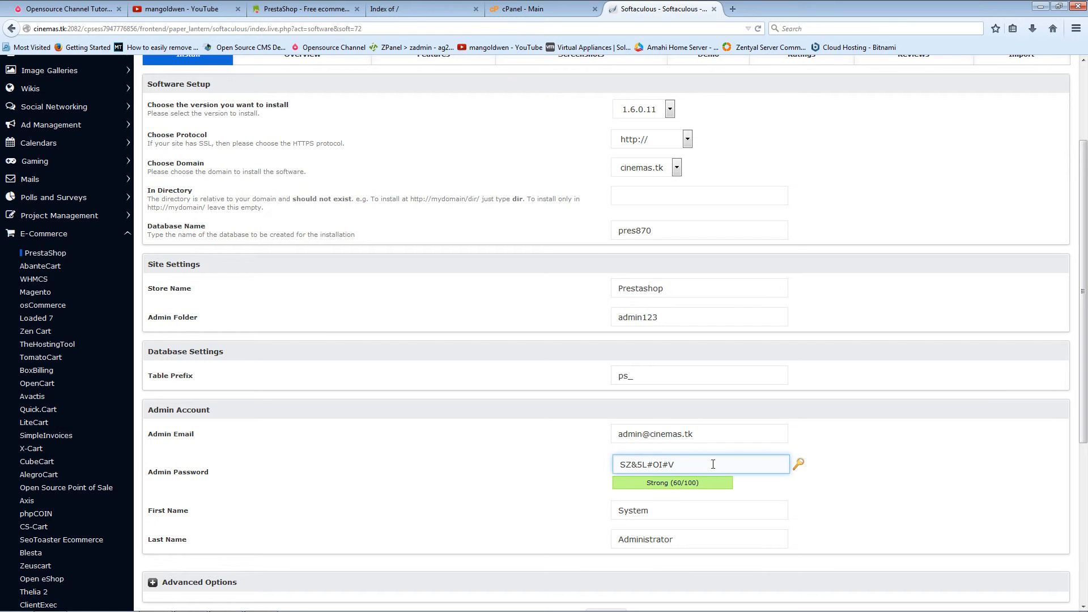
drag(712, 464, 566, 481)
text(p)
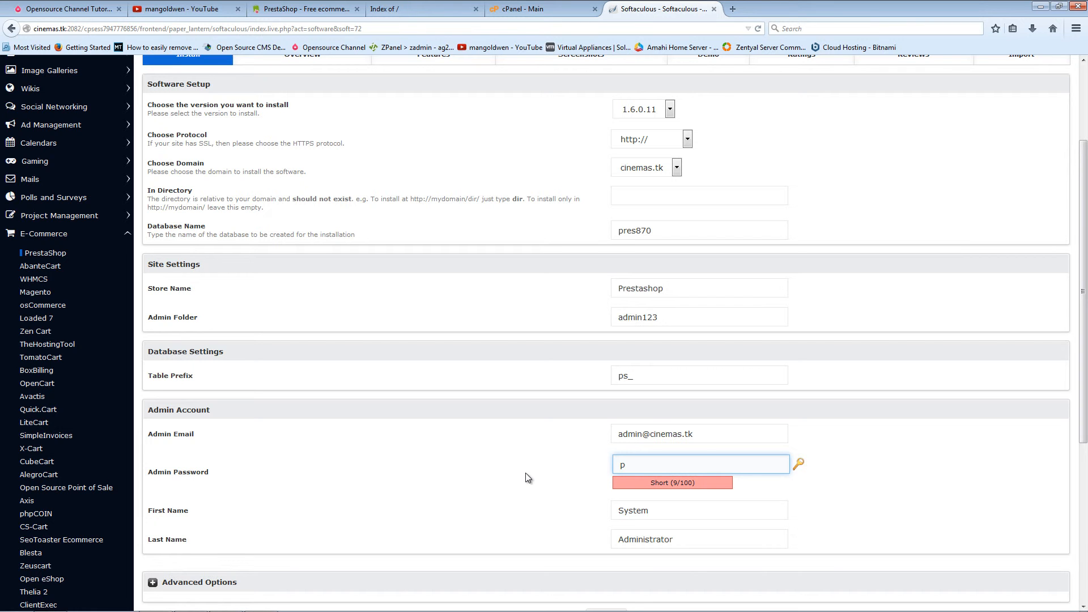
text(ass)
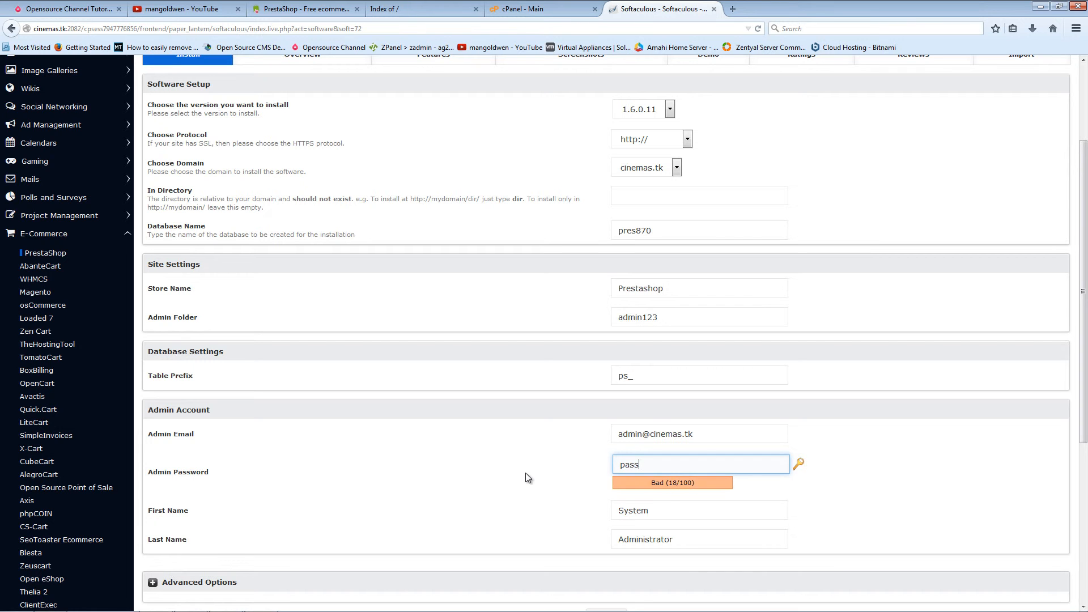
text(word555)
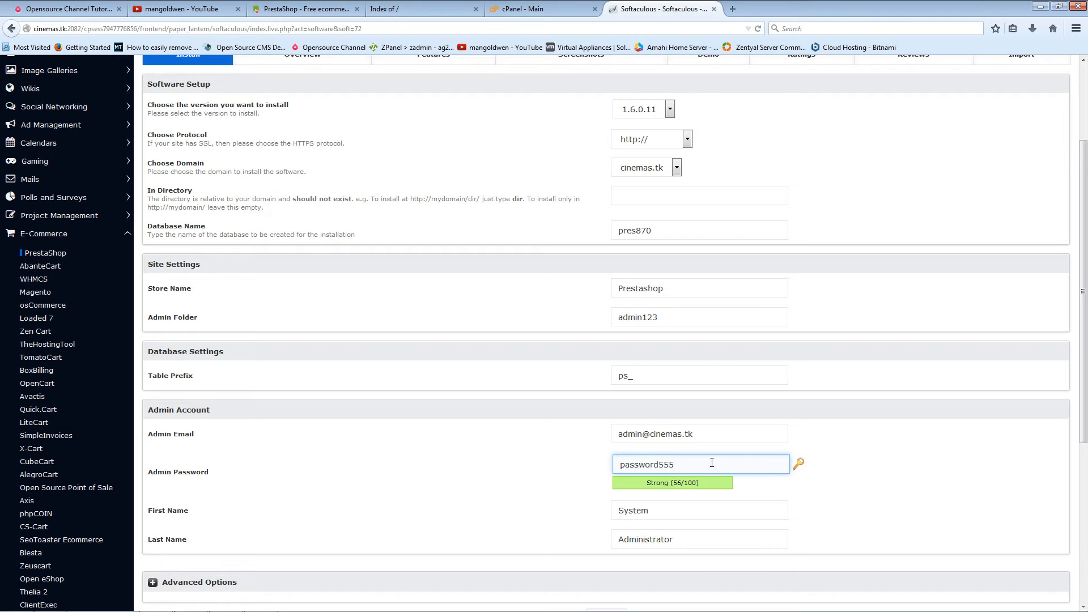
drag(712, 462, 541, 452)
right_click(636, 463)
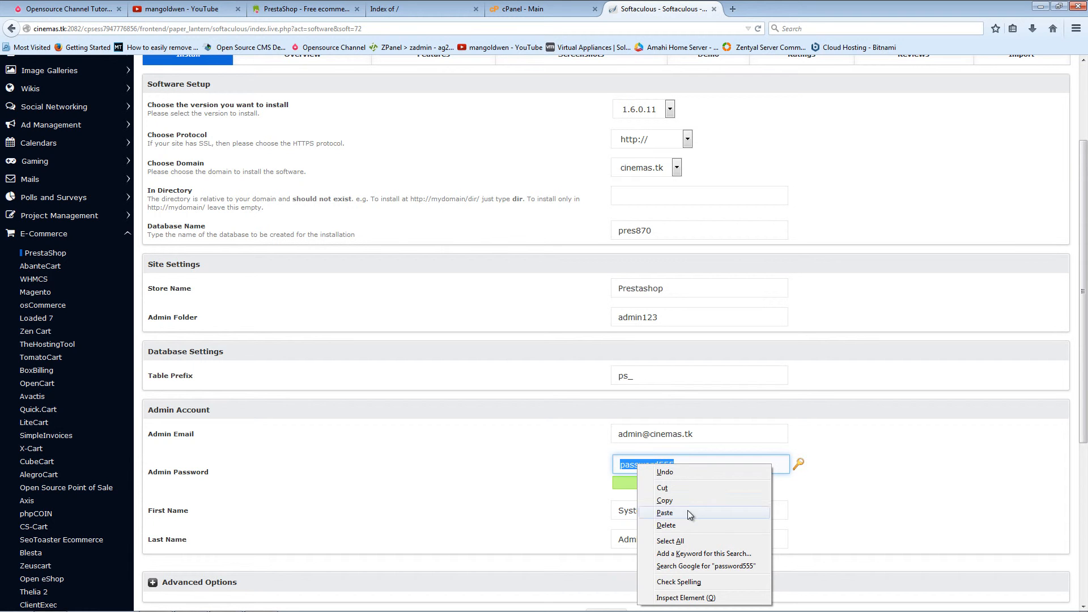
click(689, 502)
scroll(795, 500, down, 5)
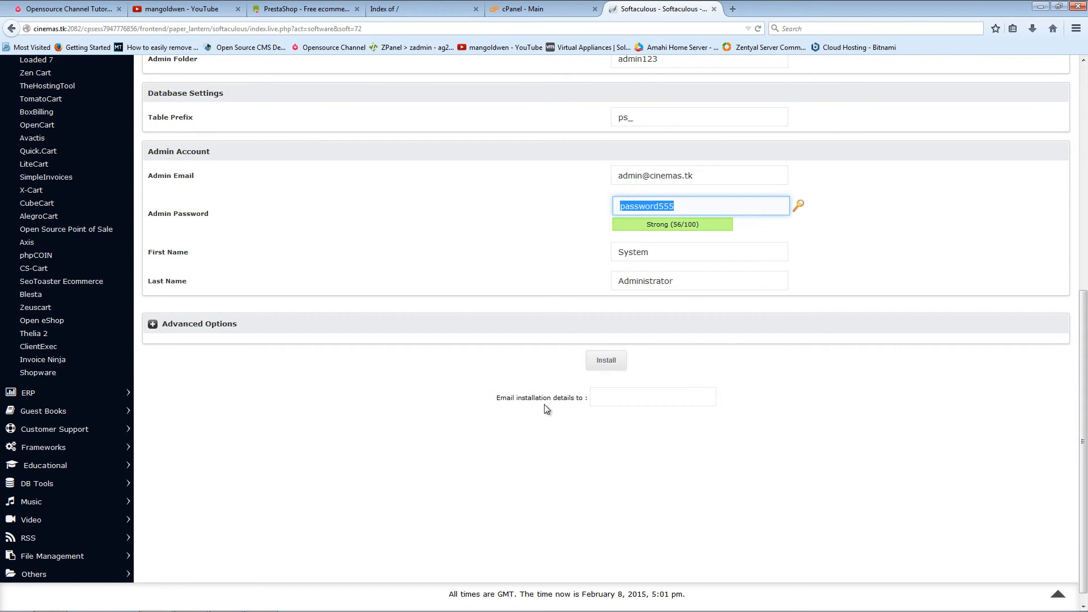
Step: Leave the email field empty and run the install until Congratulations shows the admin URL cinemas.tk/admin123
click(691, 398)
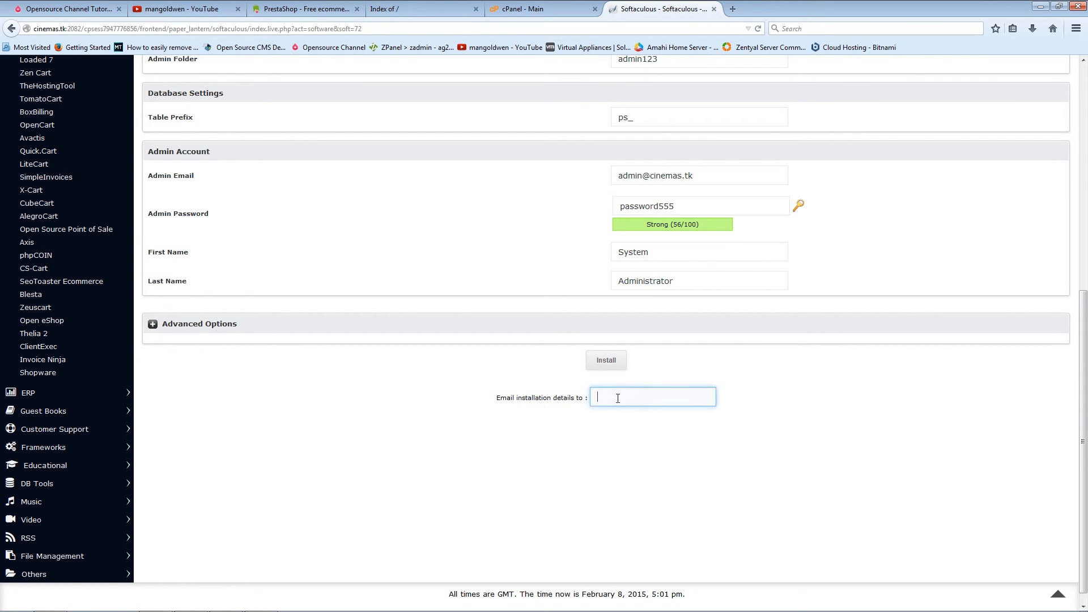
click(606, 361)
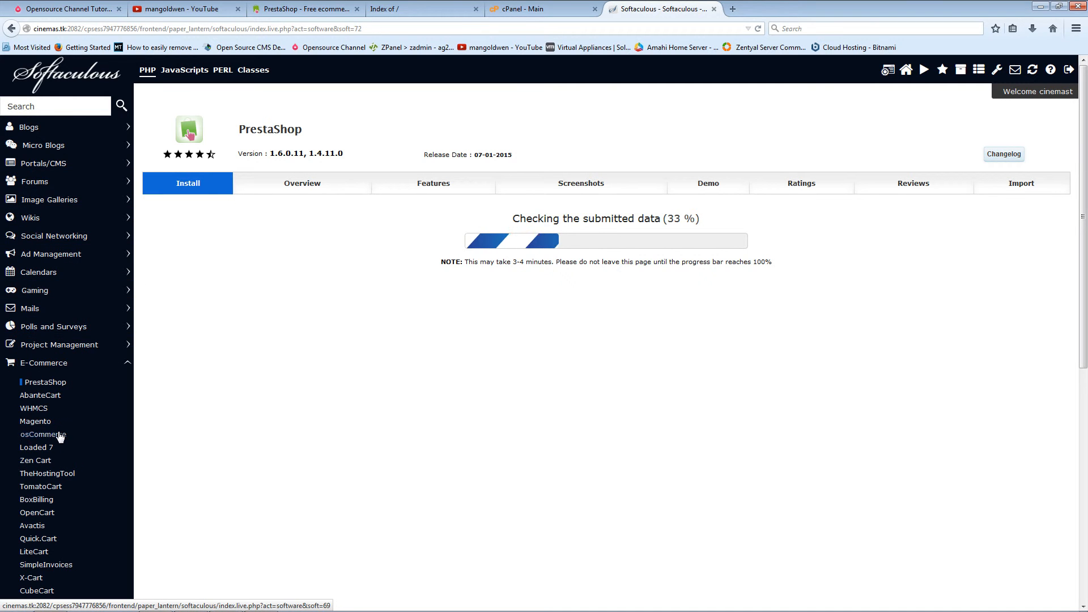
scroll(59, 430, down, 4)
scroll(62, 427, up, 6)
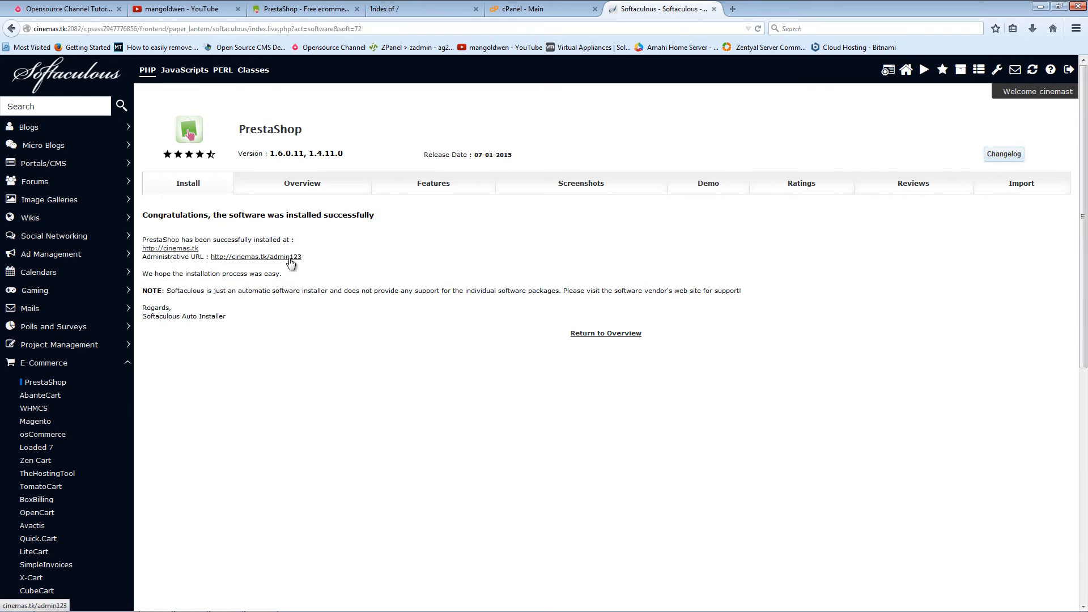
Step: Move the cinemas.tk tab to the end, reload it to see the new storefront, and return to Softaculous
click(422, 8)
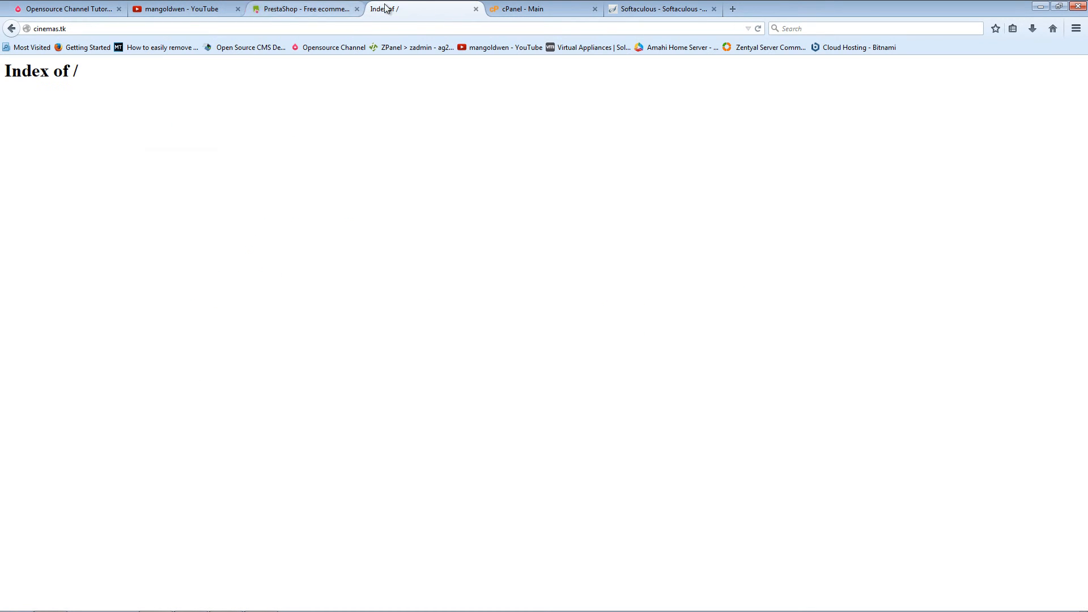
drag(407, 8, 705, 7)
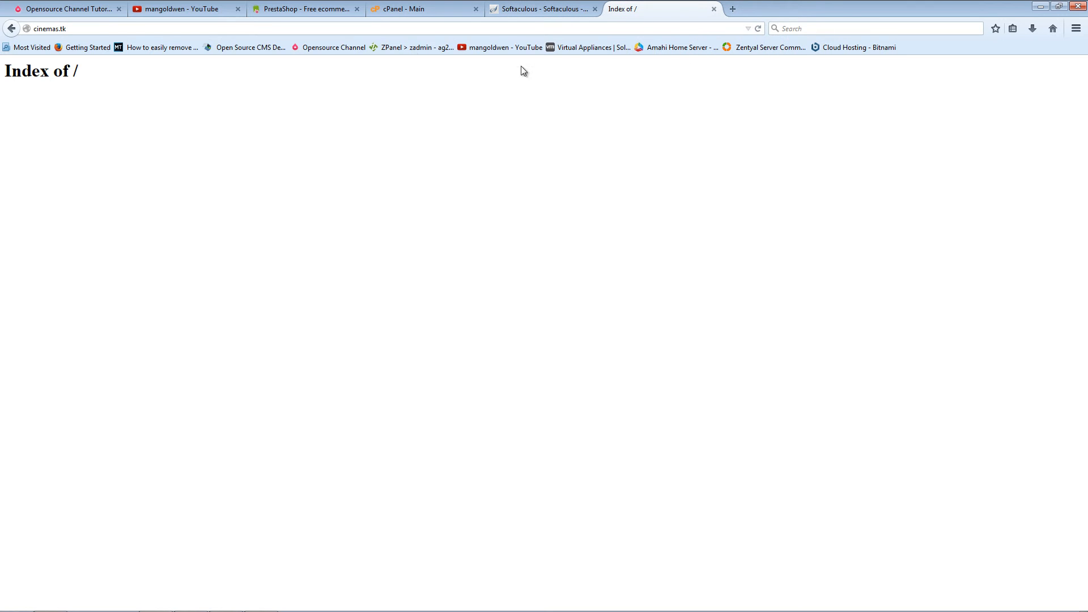
click(758, 29)
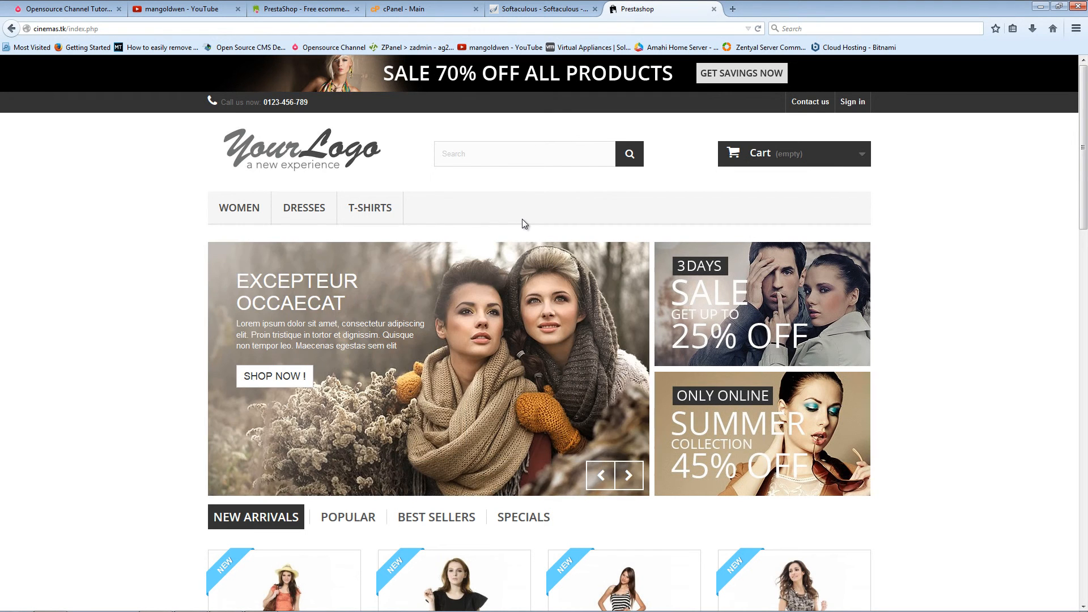
scroll(515, 262, down, 20)
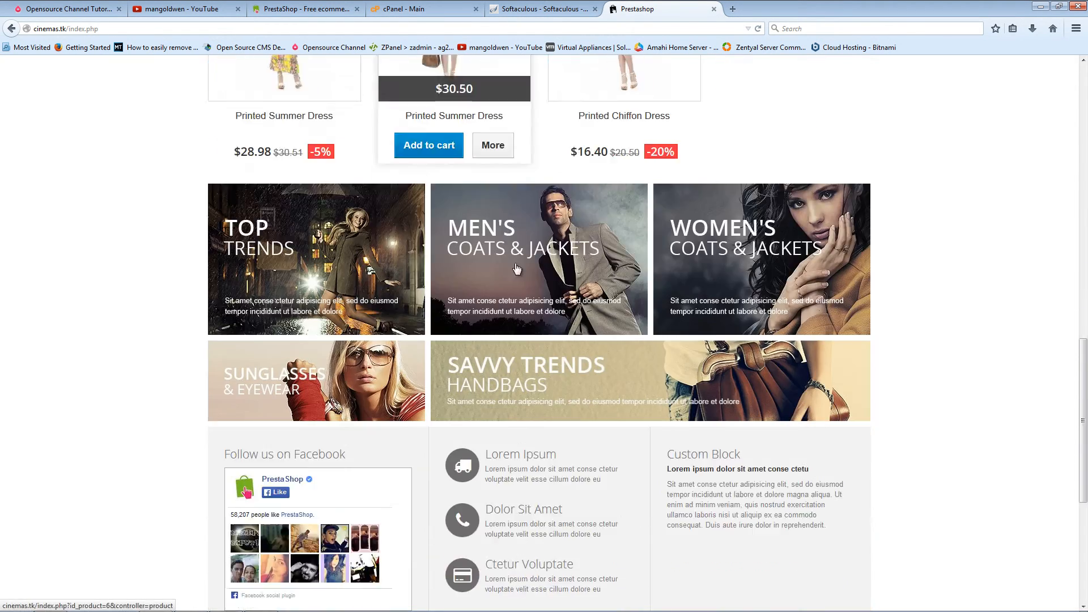
scroll(516, 263, up, 12)
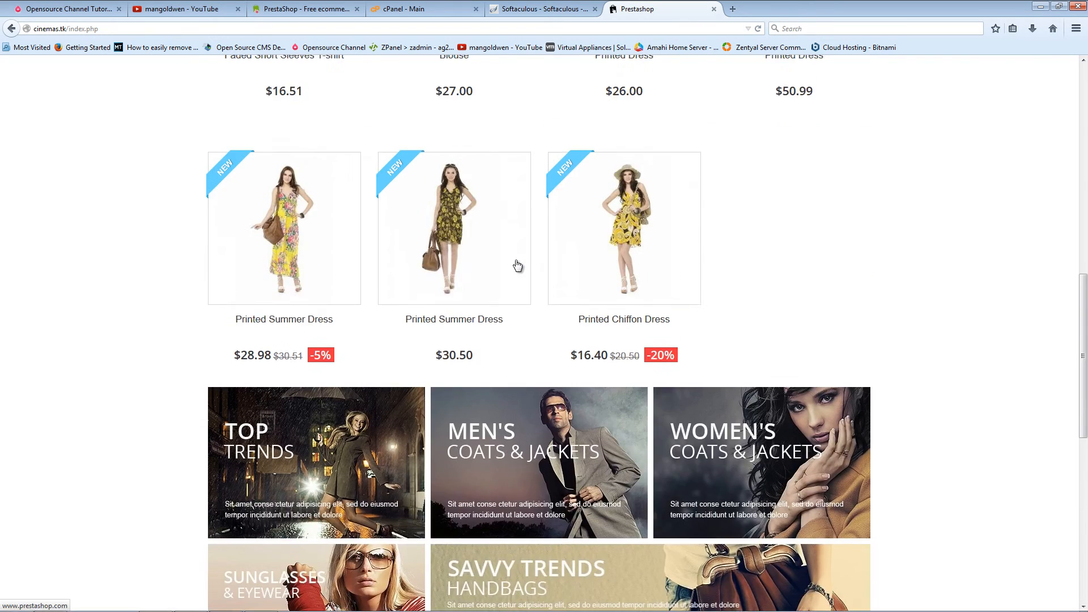
scroll(519, 243, up, 3)
click(541, 9)
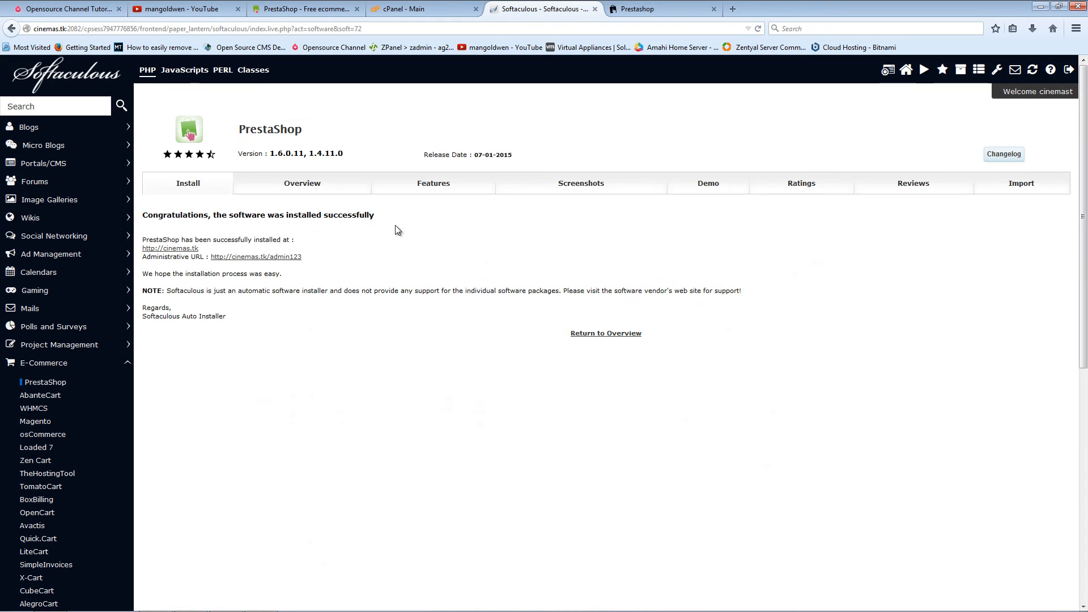
Step: Open the admin123 back-office URL in a new tab and sign in with the copied password, staying logged in
right_click(281, 259)
click(370, 267)
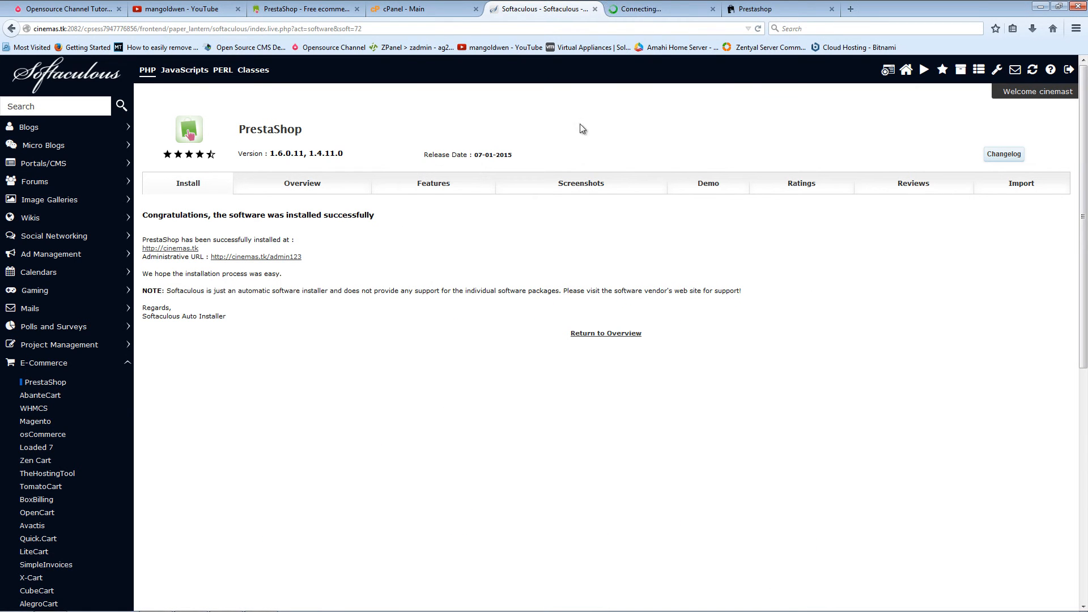
click(692, 8)
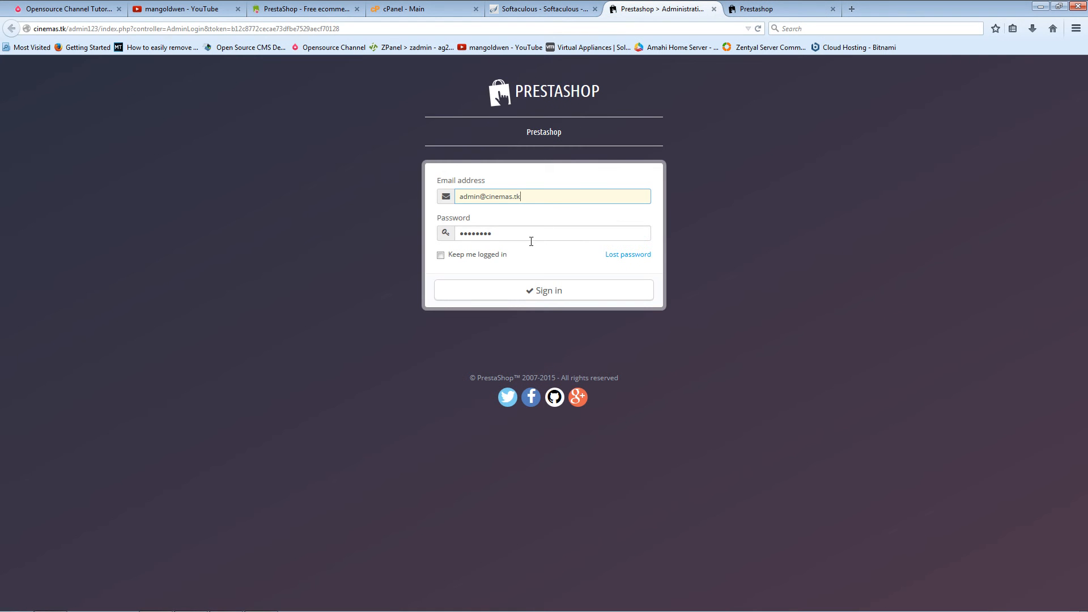
drag(530, 236, 466, 242)
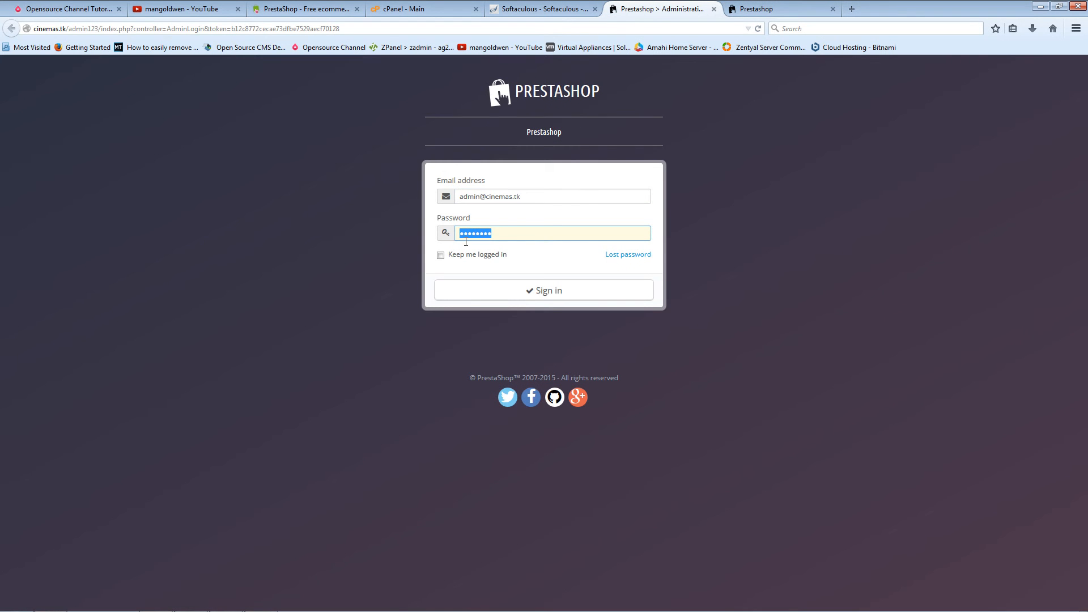
key(ctrl+v)
click(441, 255)
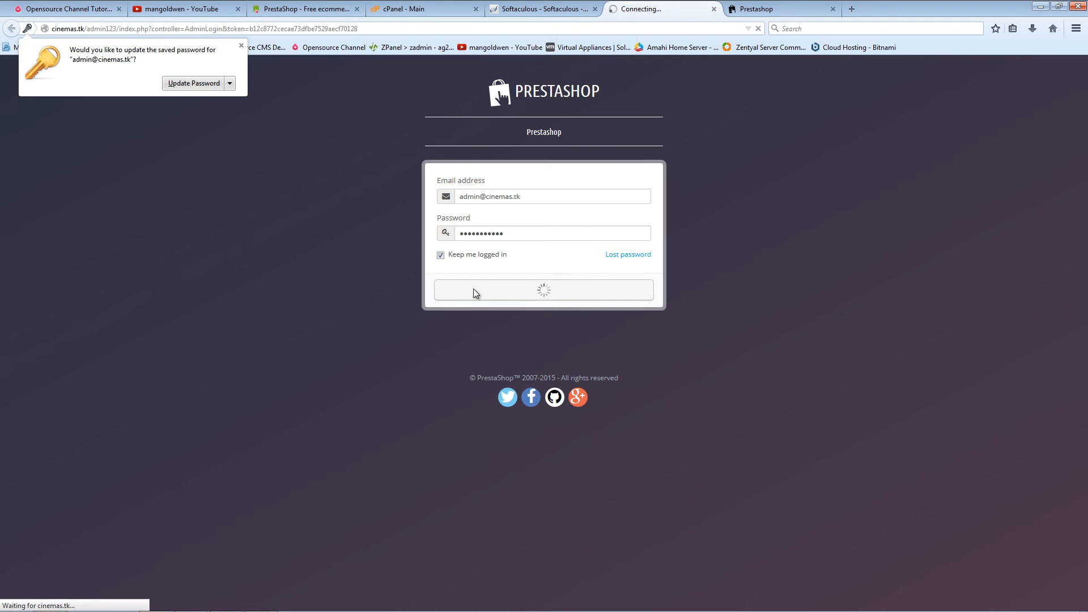
click(186, 82)
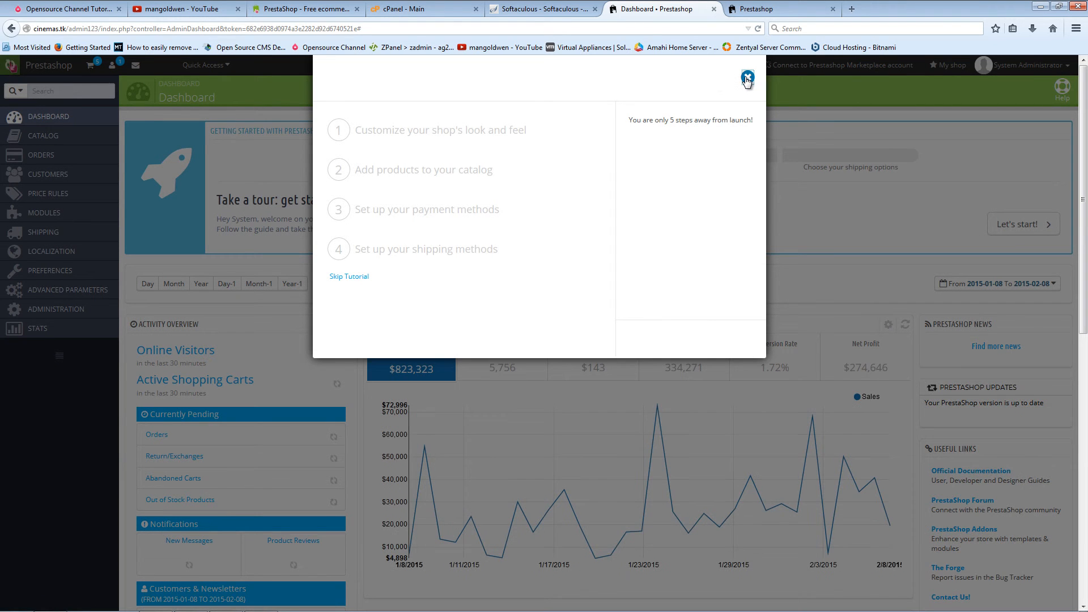
Step: Close the getting-started tutorial and toggle the dashboard's Demo Mode off and back on
click(747, 78)
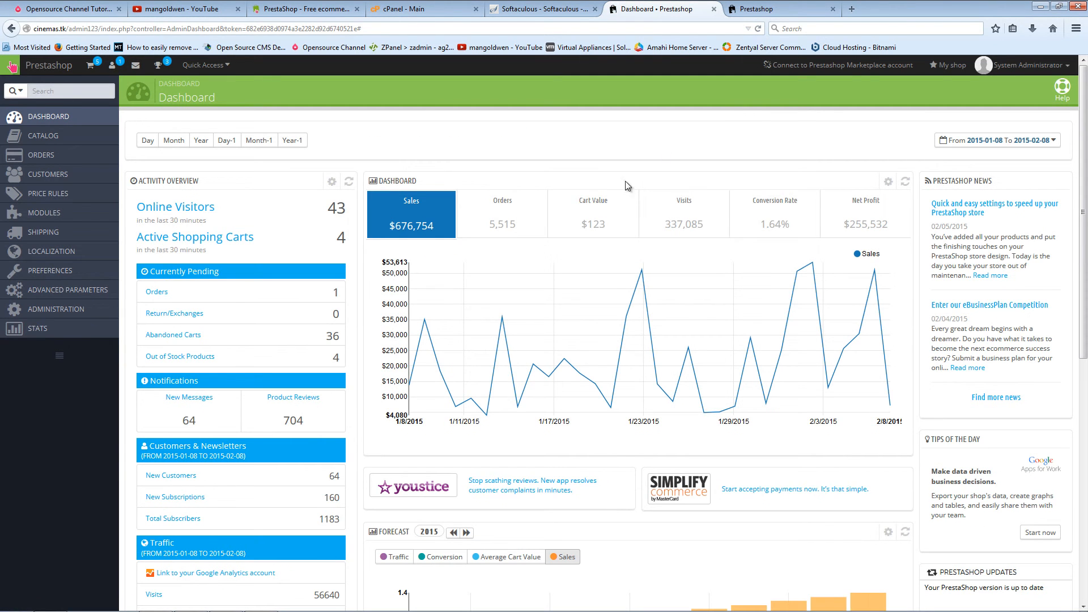
mouse_move(586, 221)
scroll(585, 224, down, 5)
scroll(585, 224, up, 5)
scroll(443, 373, down, 7)
scroll(443, 372, up, 7)
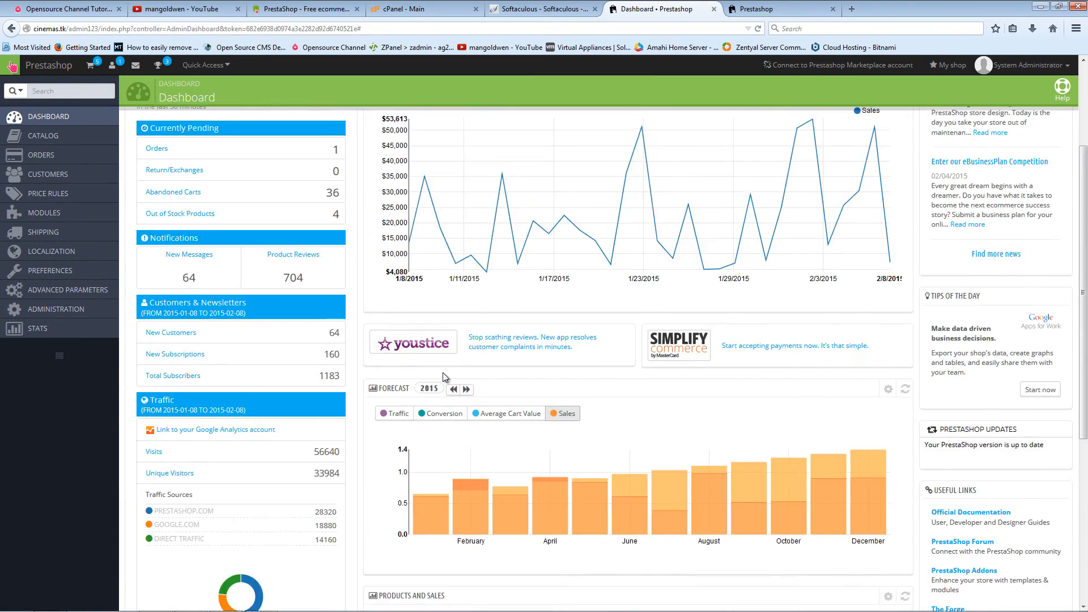
scroll(445, 377, down, 7)
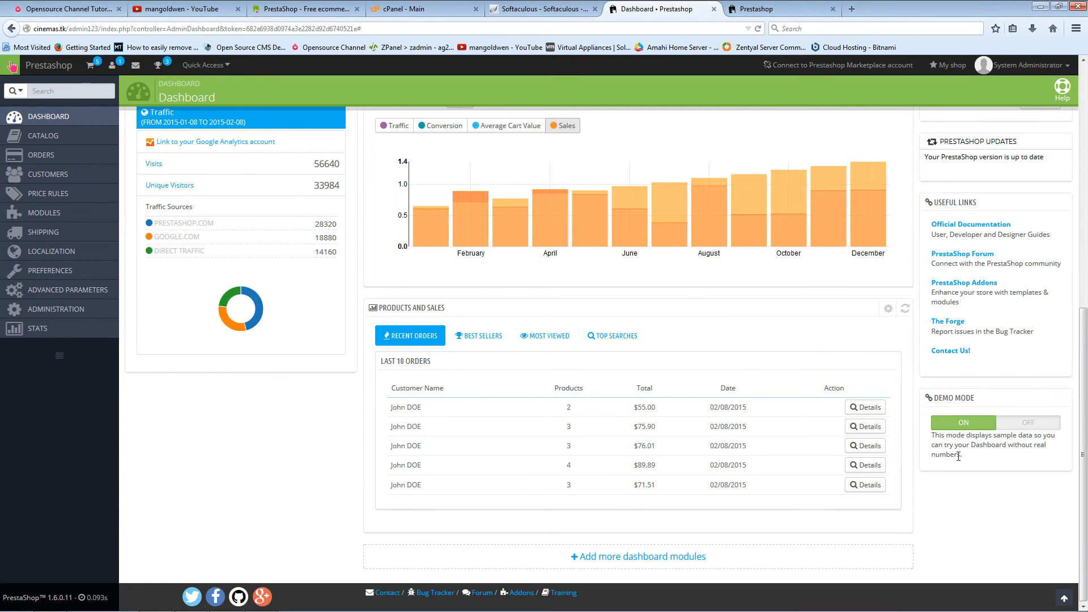
click(1015, 422)
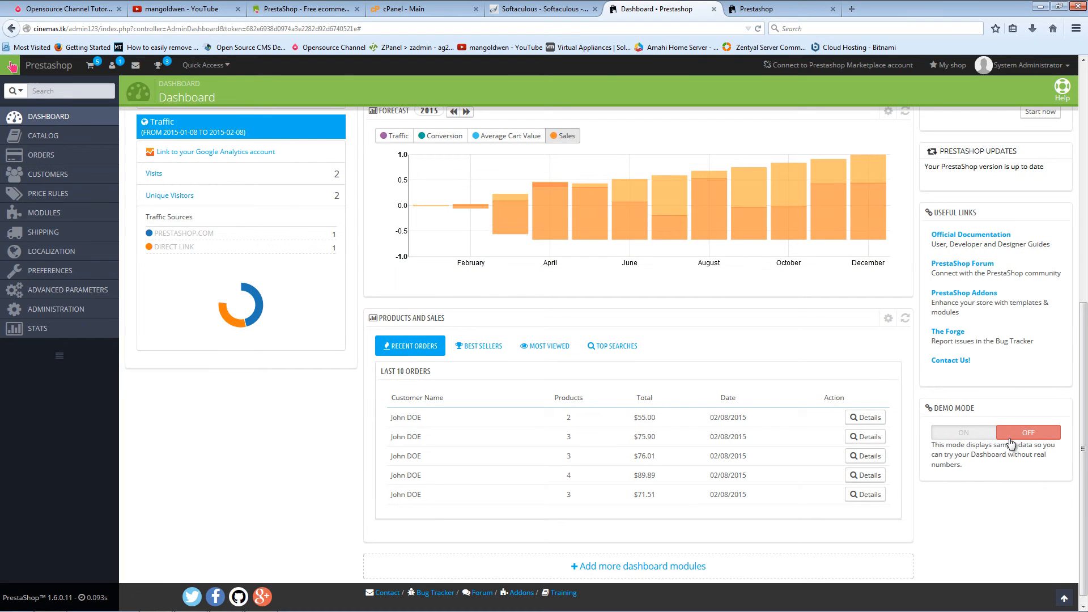
click(963, 436)
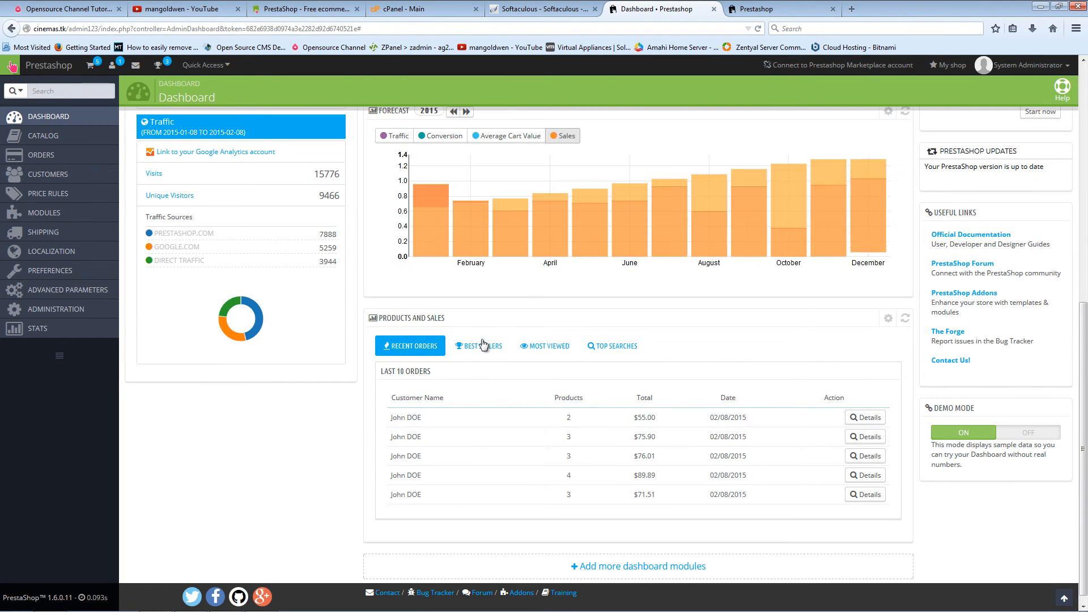
Step: Look over the Preferences > General page, then the Preferences > Products settings
scroll(474, 406, up, 8)
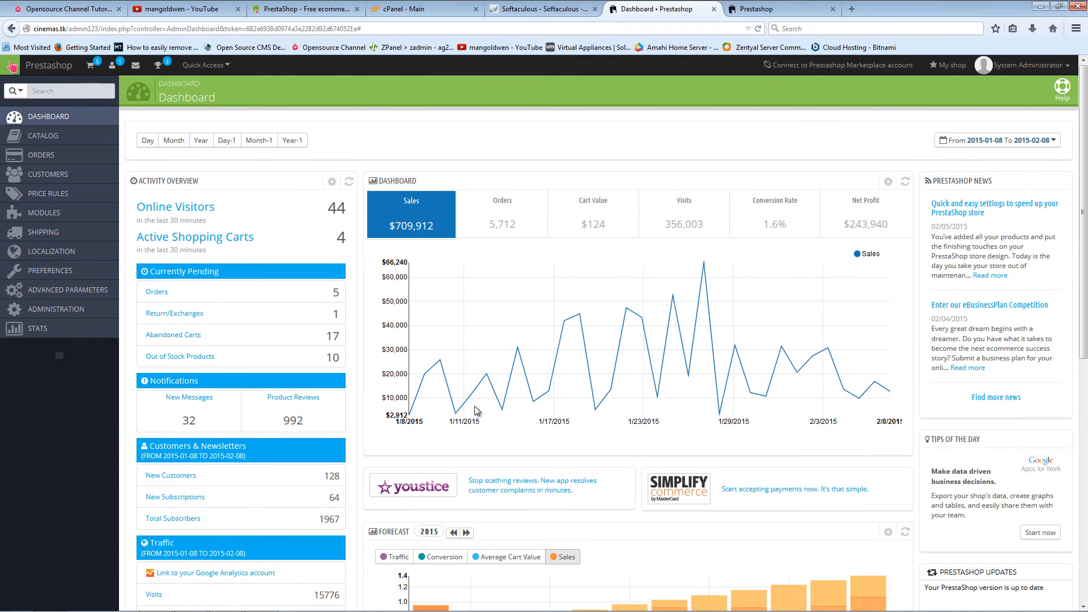
mouse_move(77, 273)
click(146, 272)
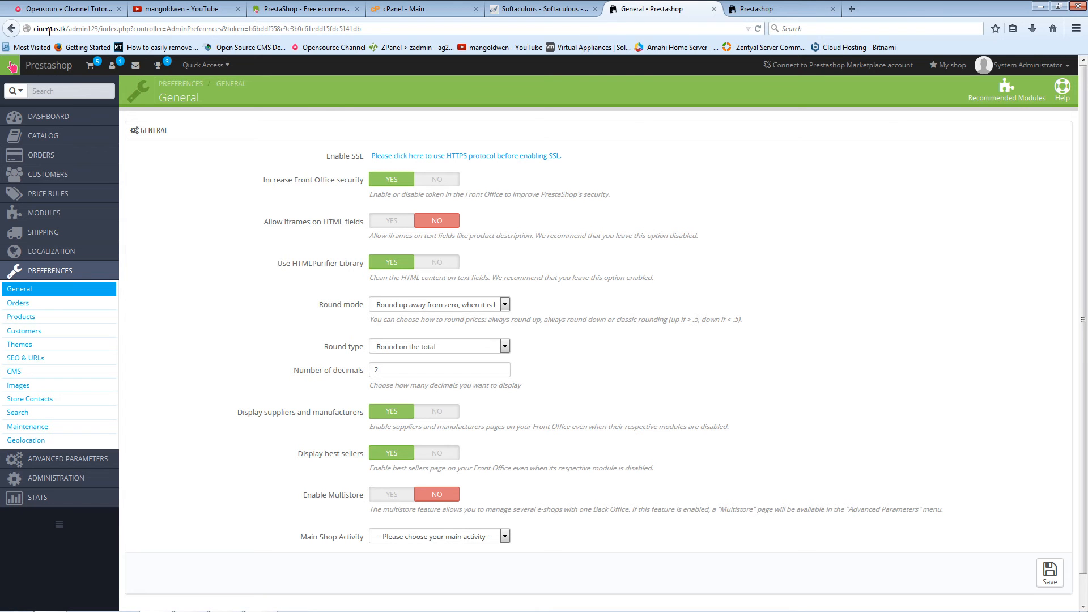
drag(35, 28, 63, 30)
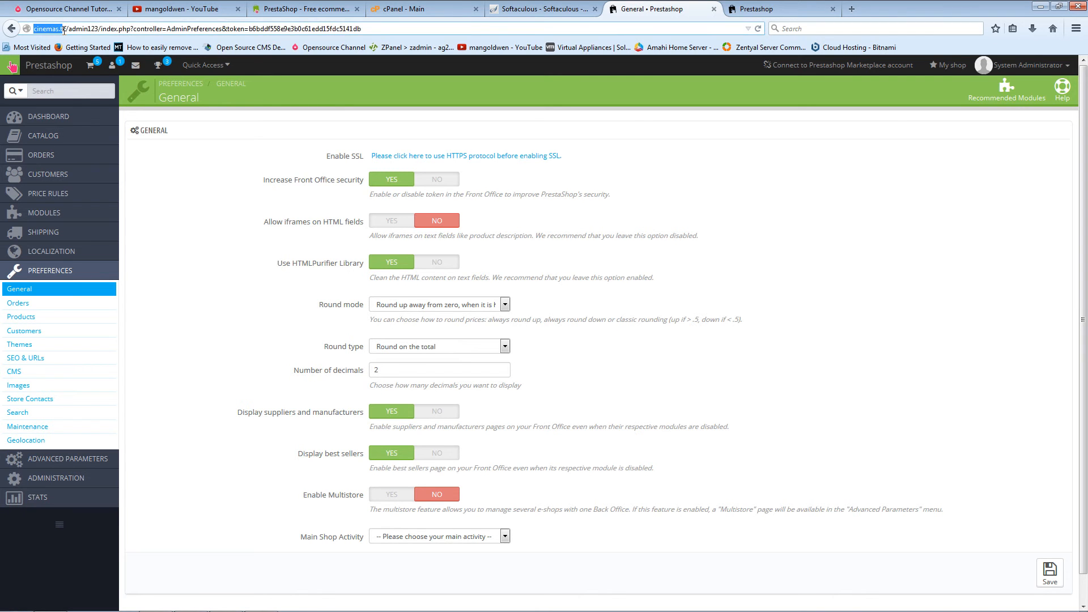
click(248, 292)
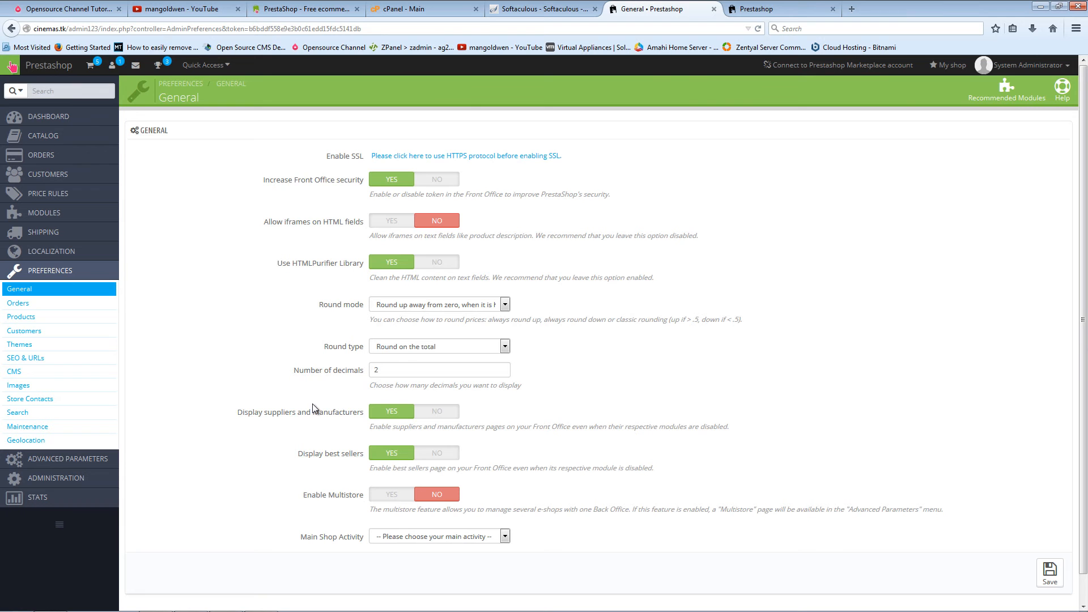
scroll(247, 414, down, 1)
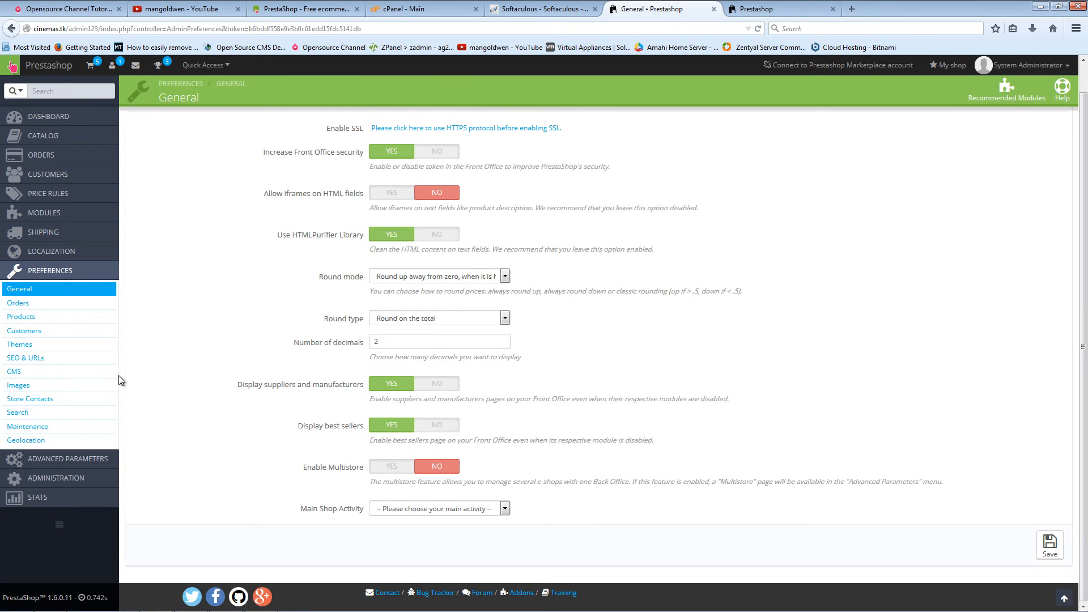
click(35, 316)
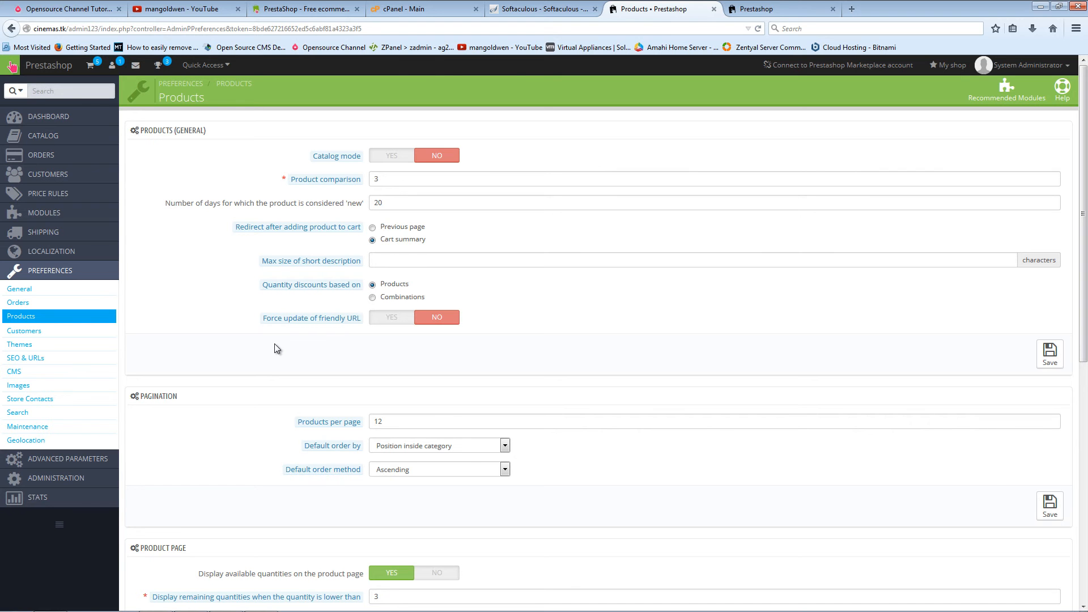
Step: Open Catalog > Products to list the seven demo products
mouse_move(55, 195)
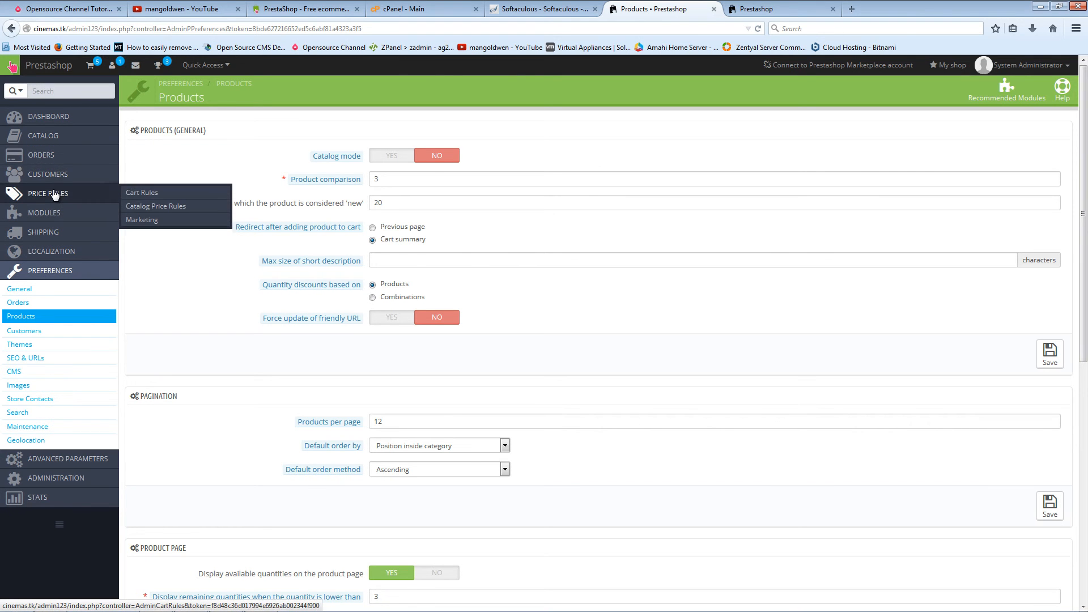
mouse_move(57, 139)
click(142, 138)
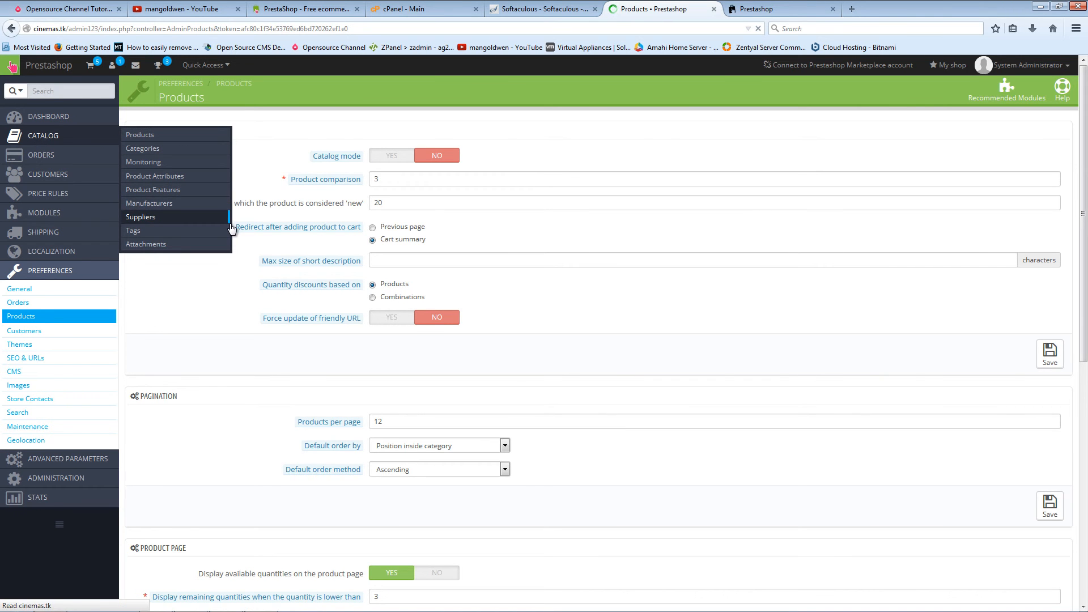
scroll(158, 342, down, 3)
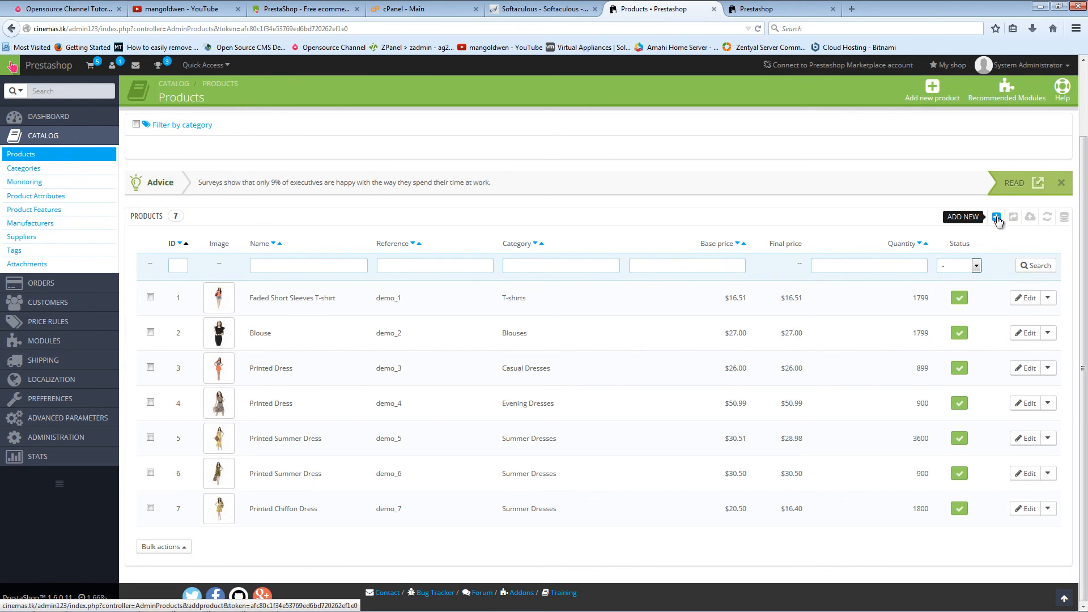
Step: Open a new product form and step through its Prices, SEO, Associations, Shipping, Combinations and Quantities sections
click(996, 219)
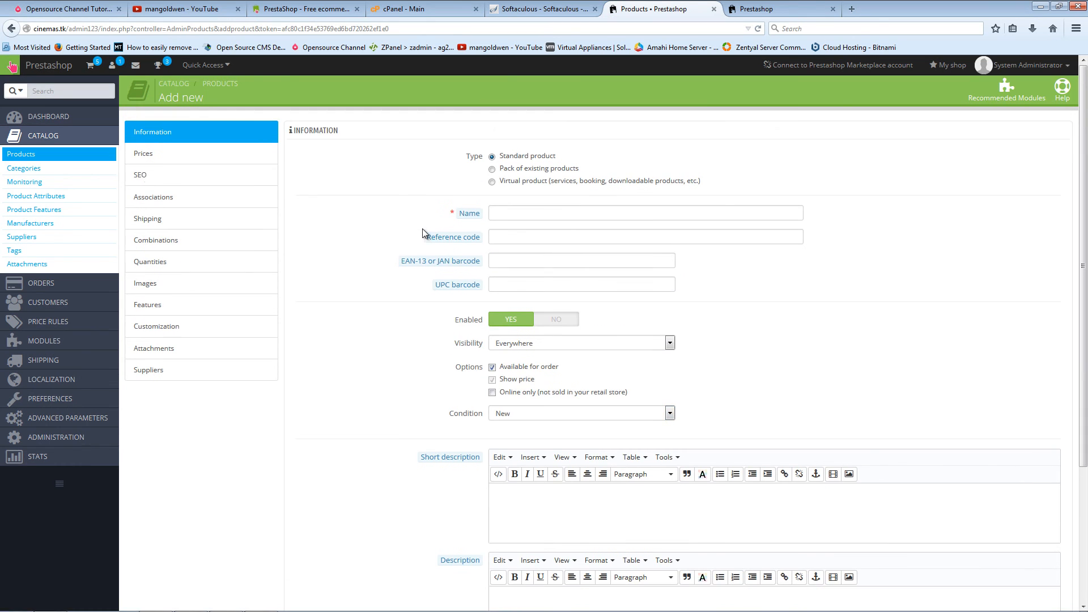
click(143, 154)
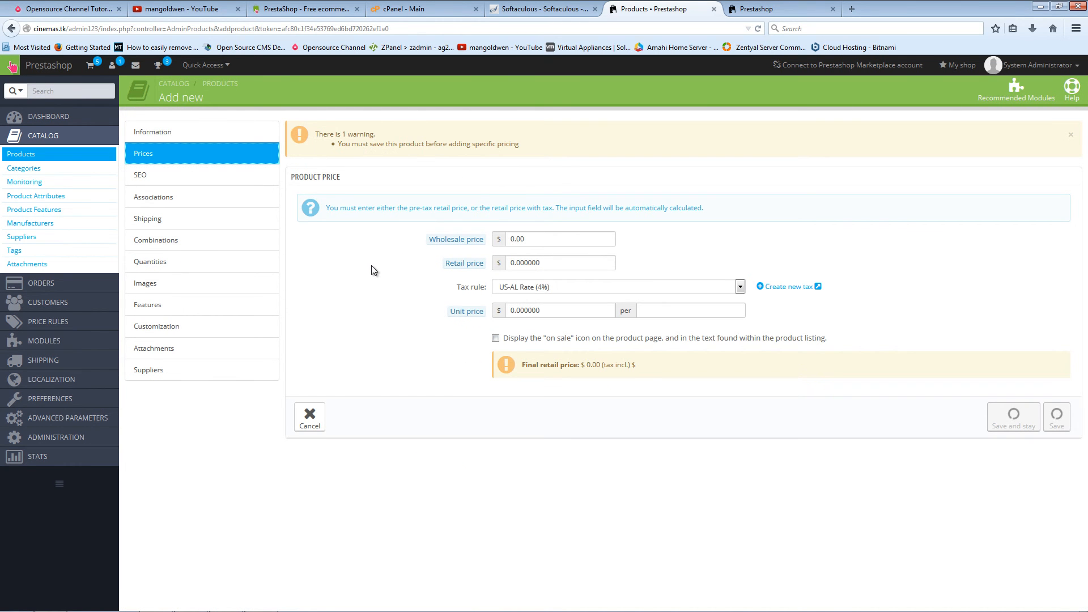
click(173, 176)
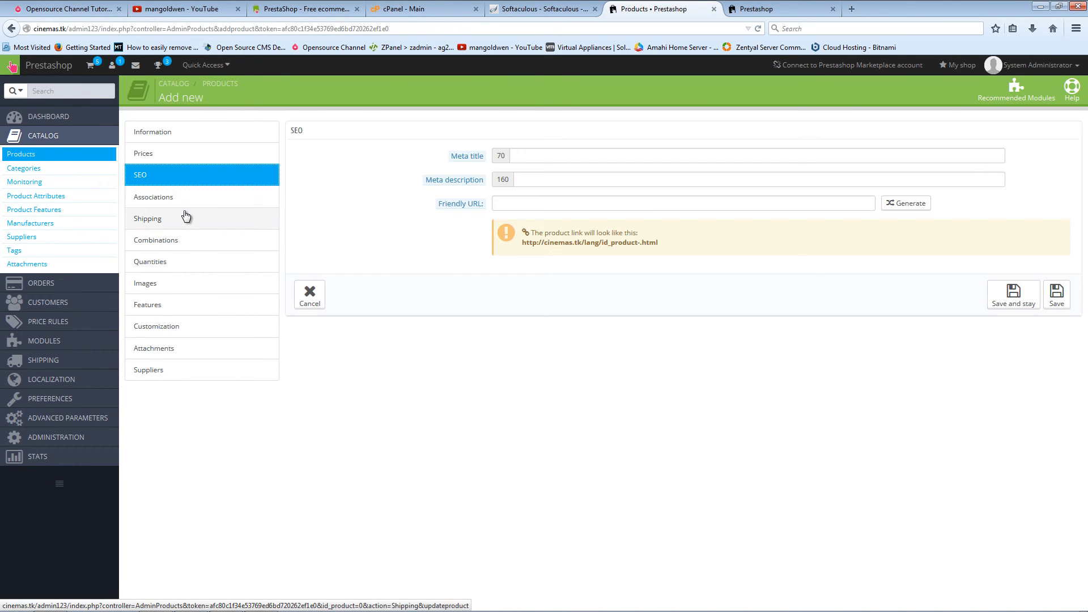
click(202, 203)
click(186, 222)
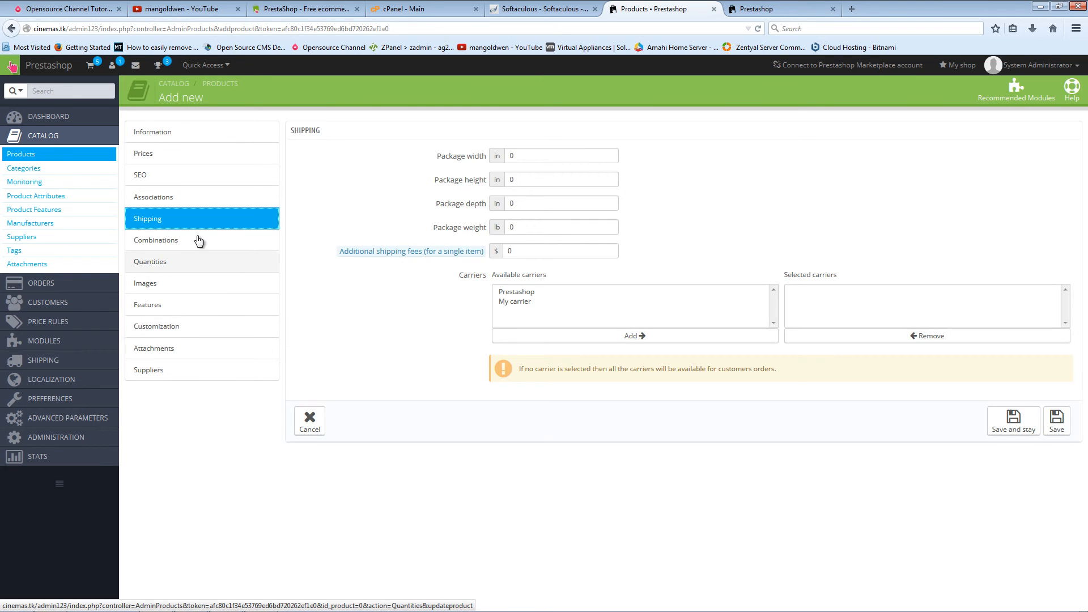
click(194, 242)
click(187, 262)
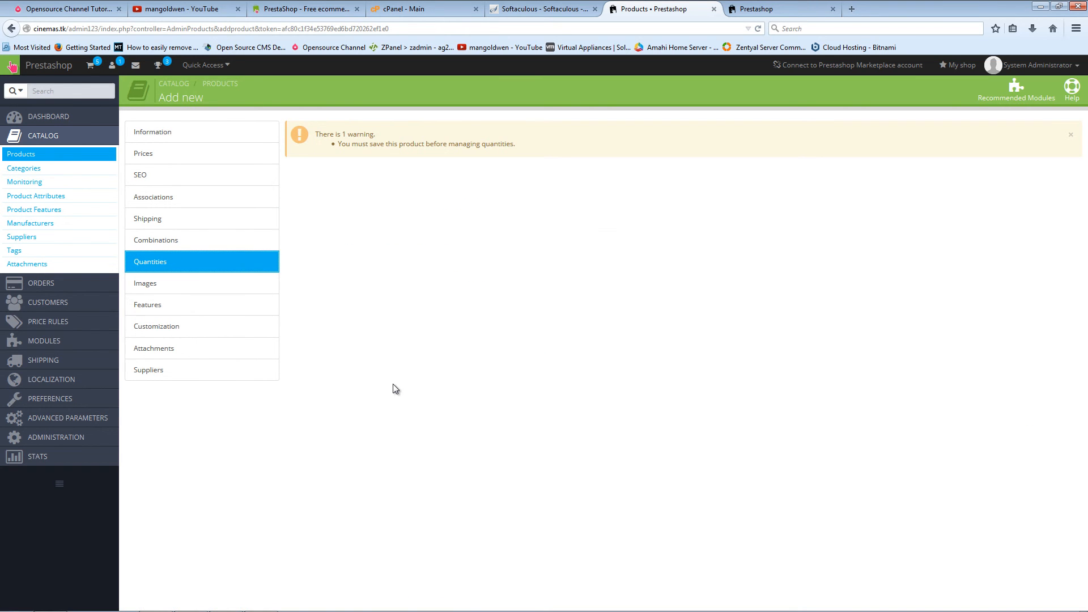
Step: Leave the form unsaved for the Dashboard, glance at the storefront, then return to Softaculous's success page
click(47, 65)
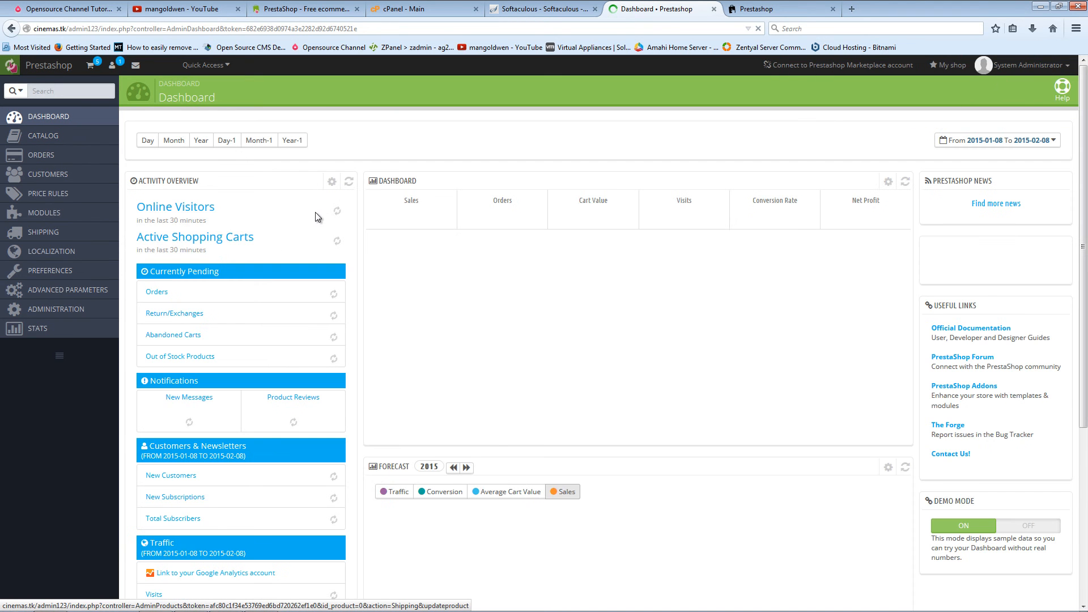
scroll(637, 357, down, 10)
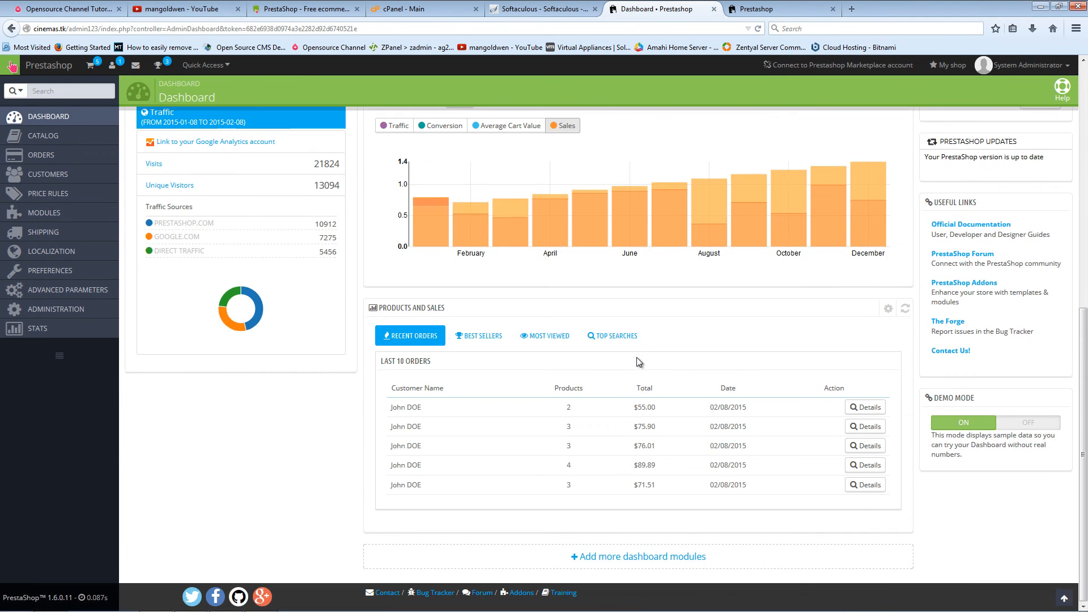
click(734, 12)
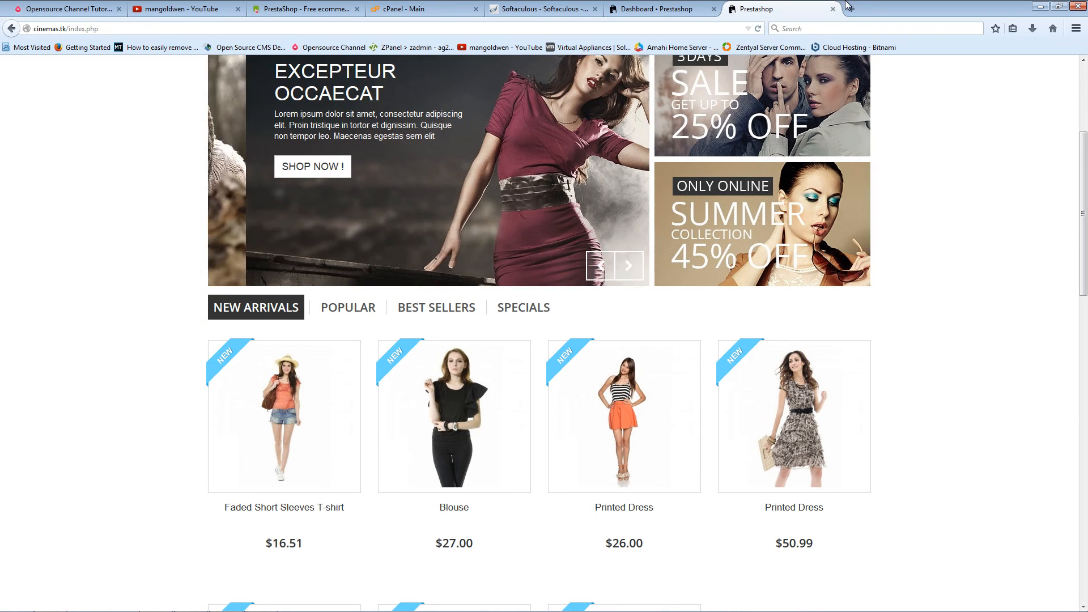
click(666, 12)
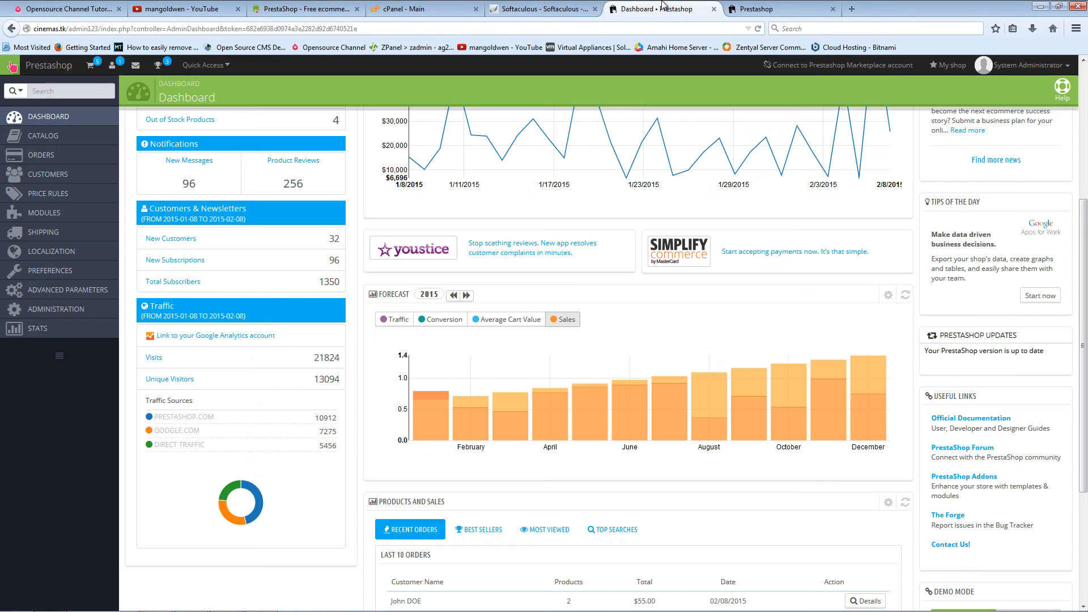
click(539, 11)
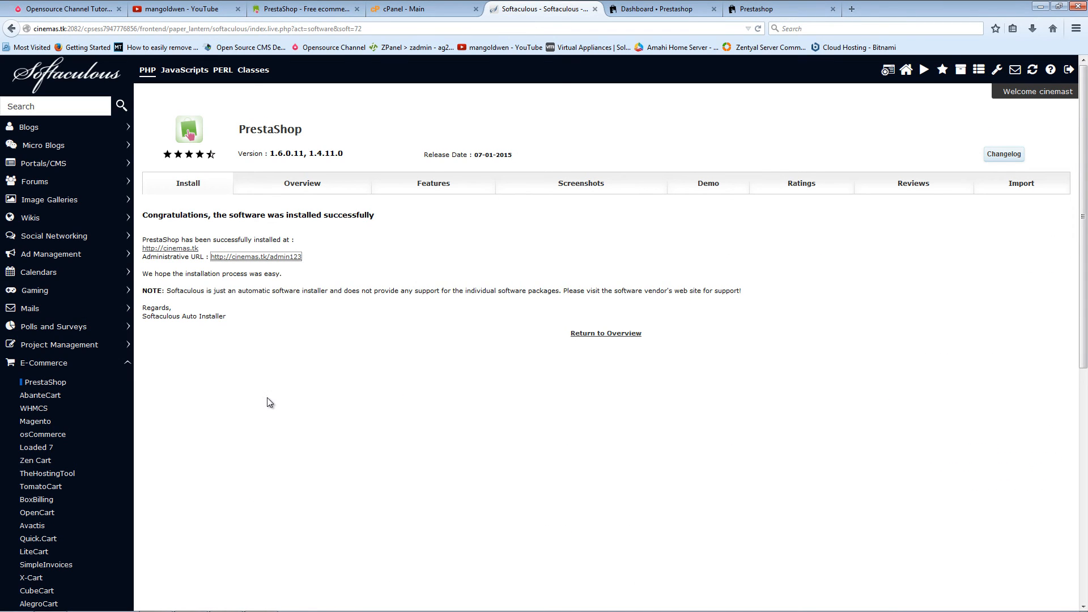
Step: Browse Softaculous's E-Commerce listing of OpenCart, PrestaShop and AbanteCart, then collapse the category
scroll(280, 417, down, 7)
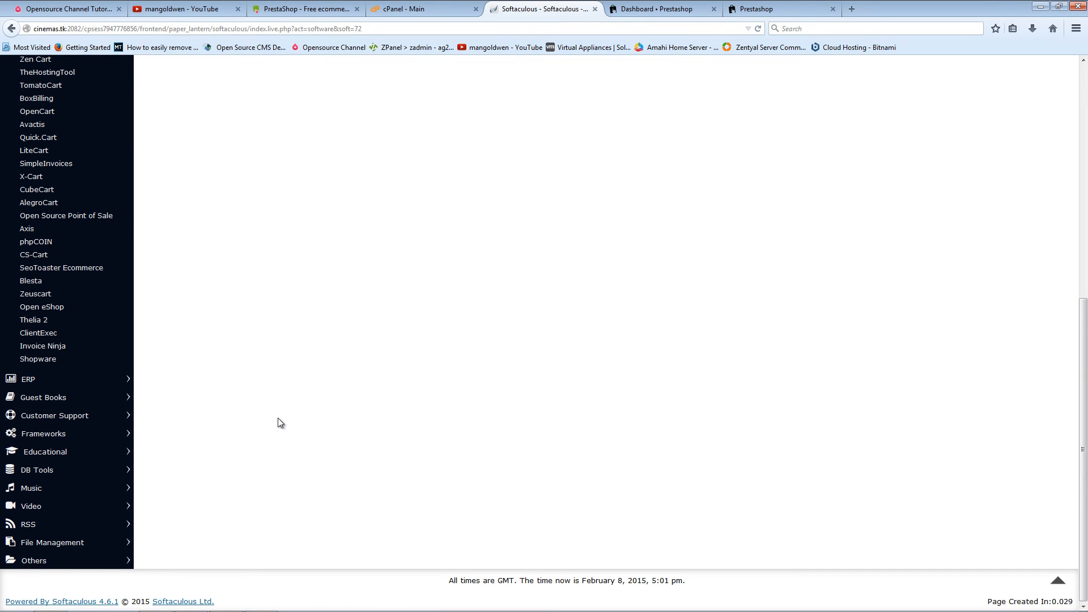
scroll(277, 417, up, 7)
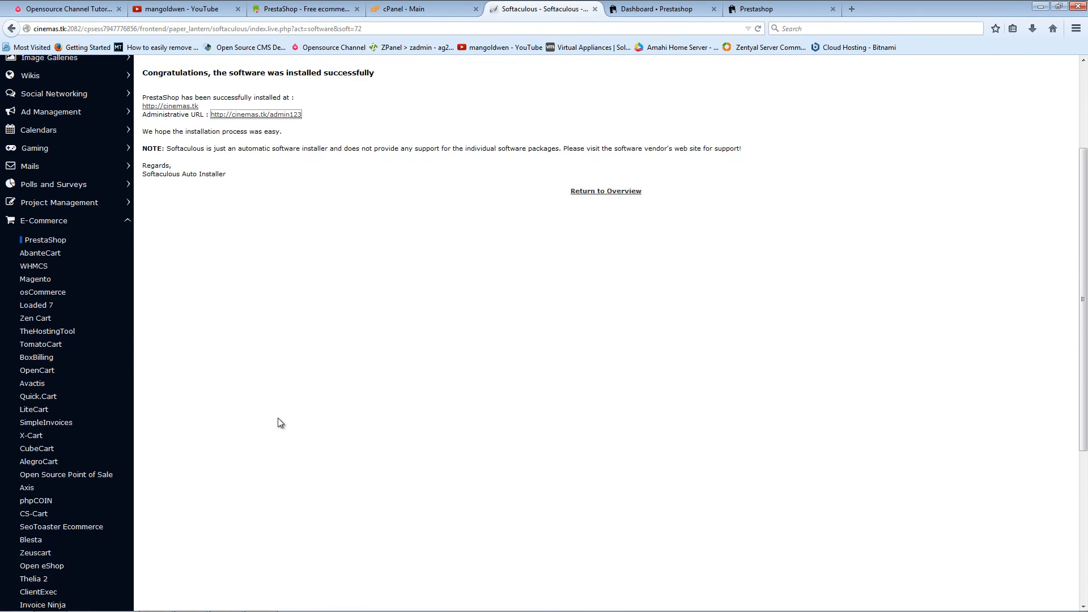
click(80, 365)
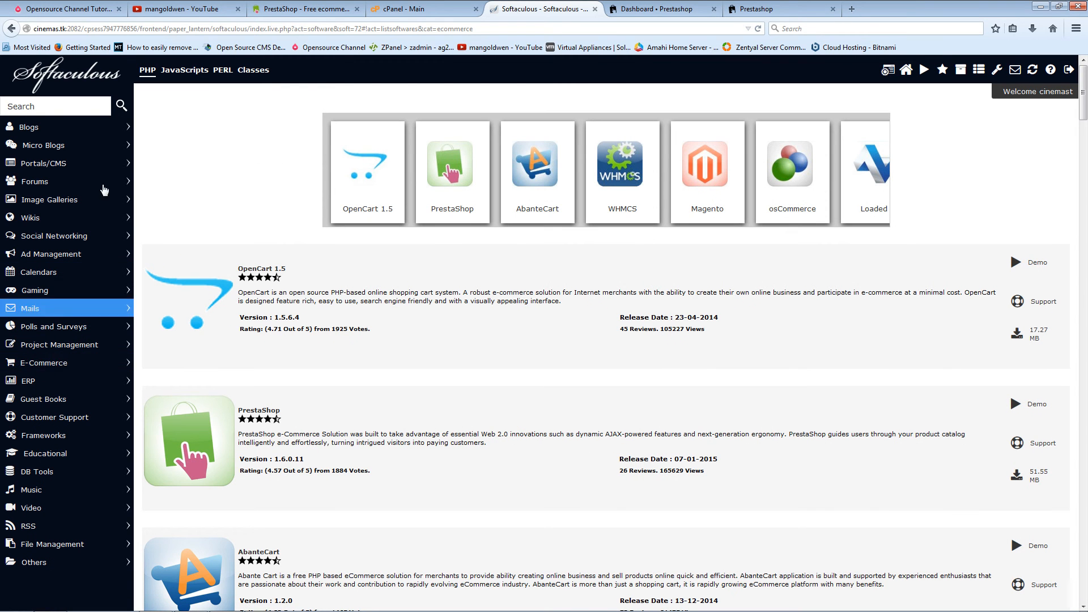
click(101, 362)
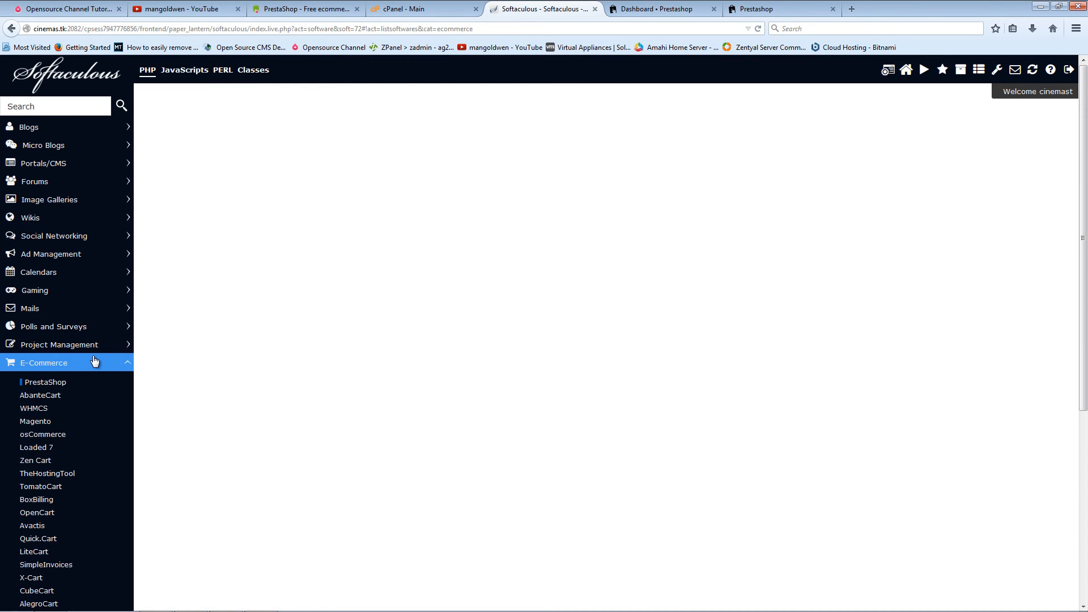
scroll(93, 365, down, 5)
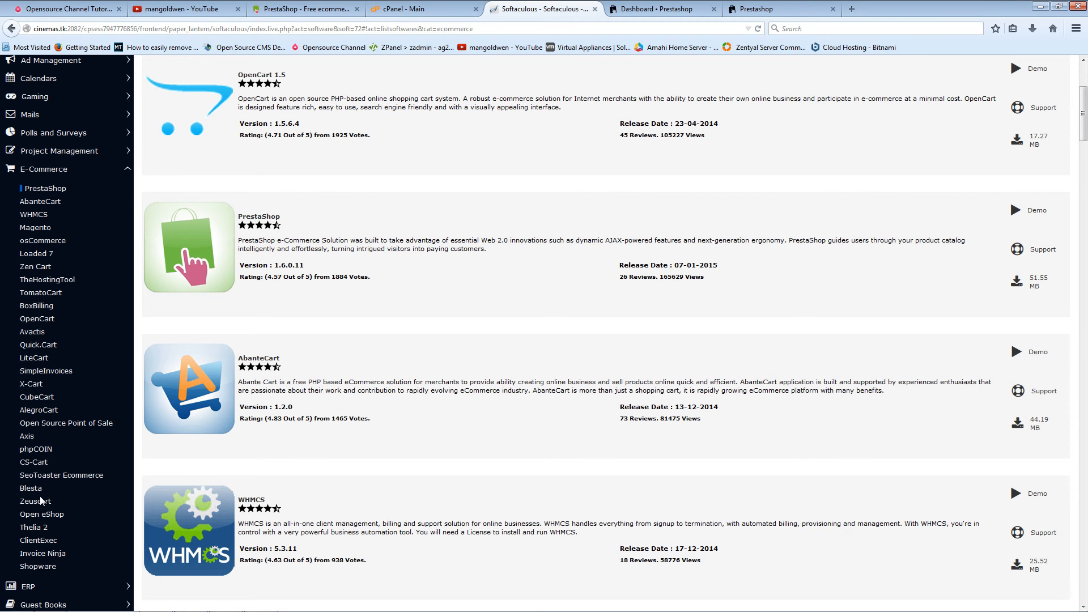
scroll(372, 400, up, 5)
scroll(395, 411, down, 10)
scroll(395, 411, up, 10)
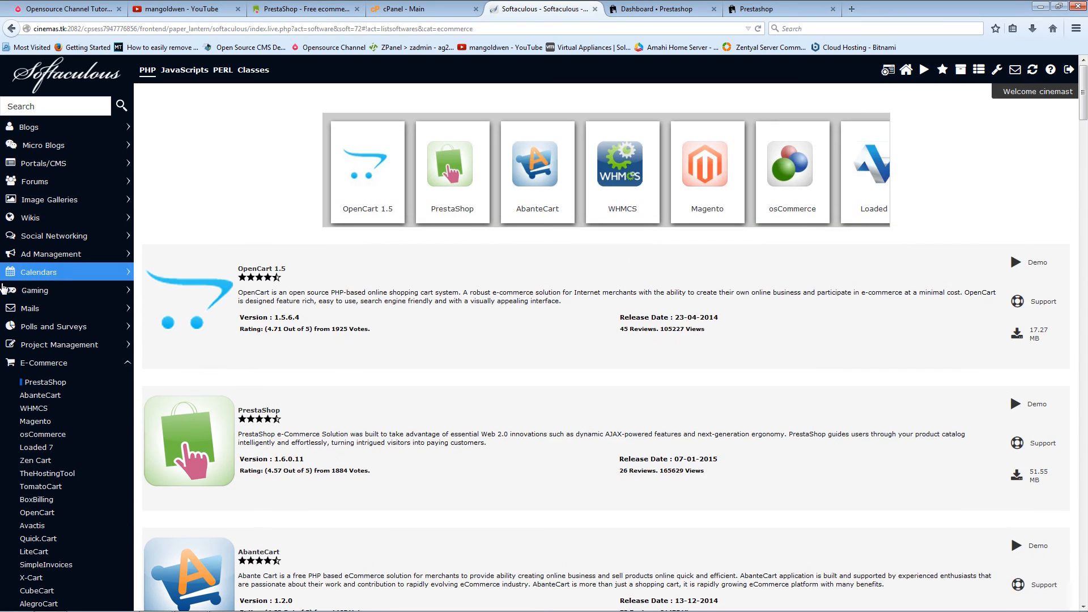
click(44, 363)
Step: Review cPanel's usage stats (12.63 MB of 250 MB disk, 201.59 MB bandwidth), keeping the paper_lantern theme
click(419, 10)
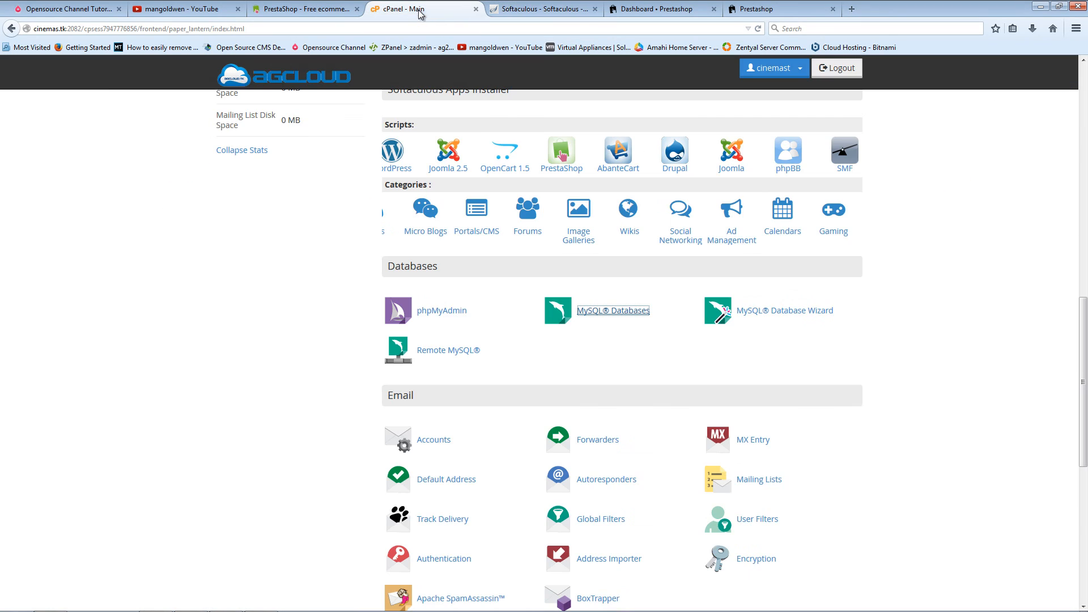
scroll(321, 345, up, 15)
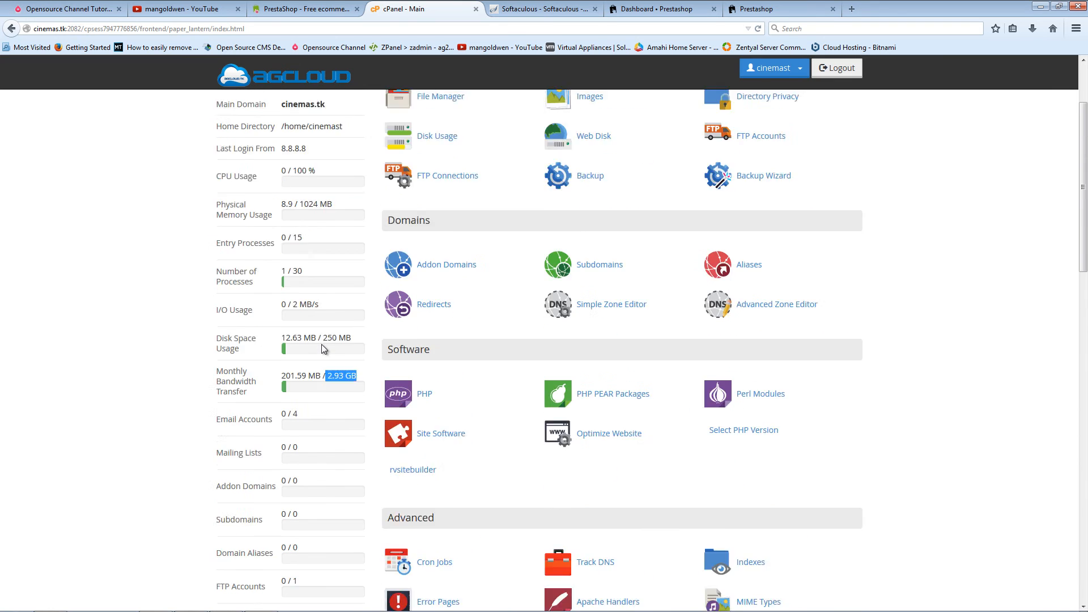
click(277, 155)
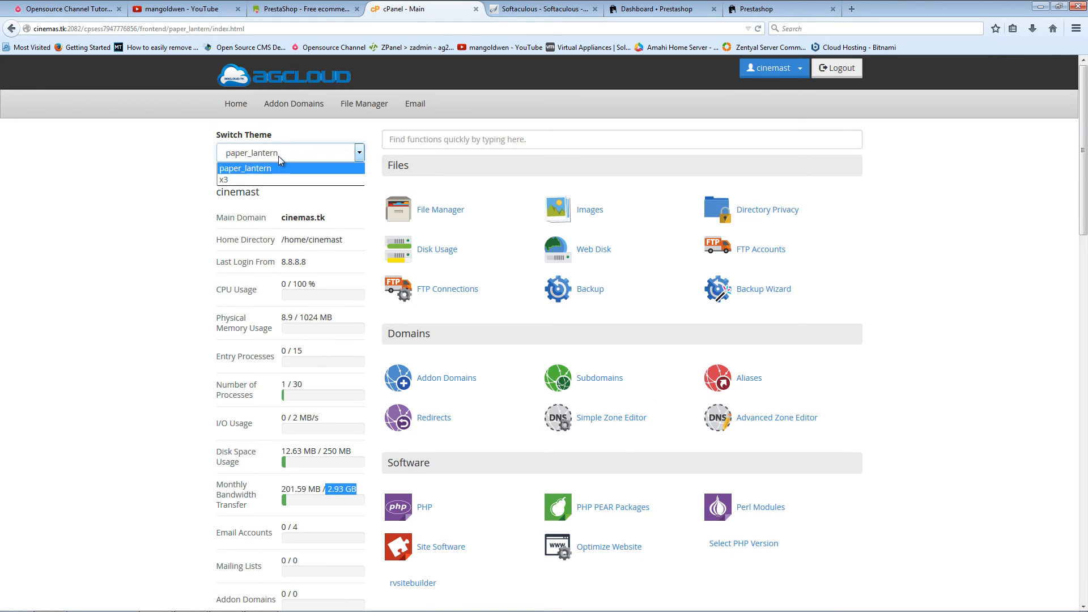
click(159, 185)
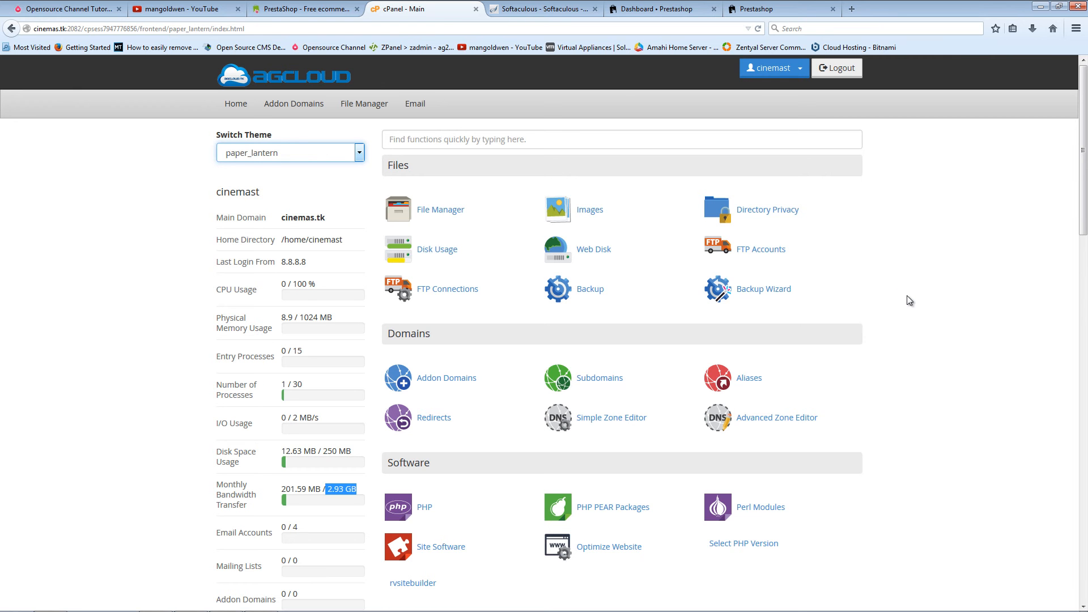
scroll(907, 295, down, 15)
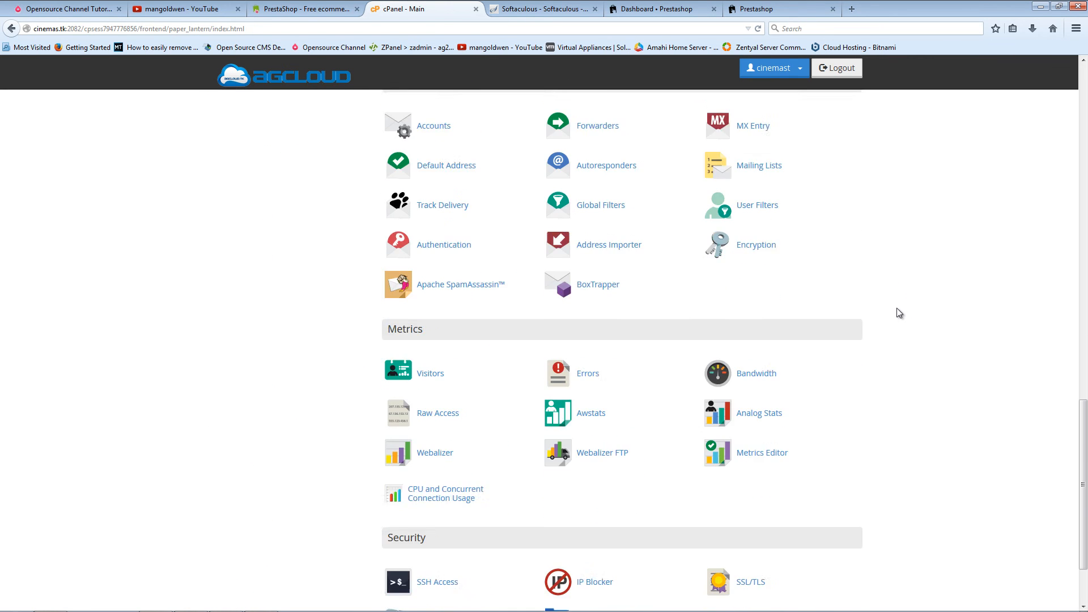
scroll(896, 307, down, 3)
scroll(897, 300, up, 10)
scroll(894, 301, up, 9)
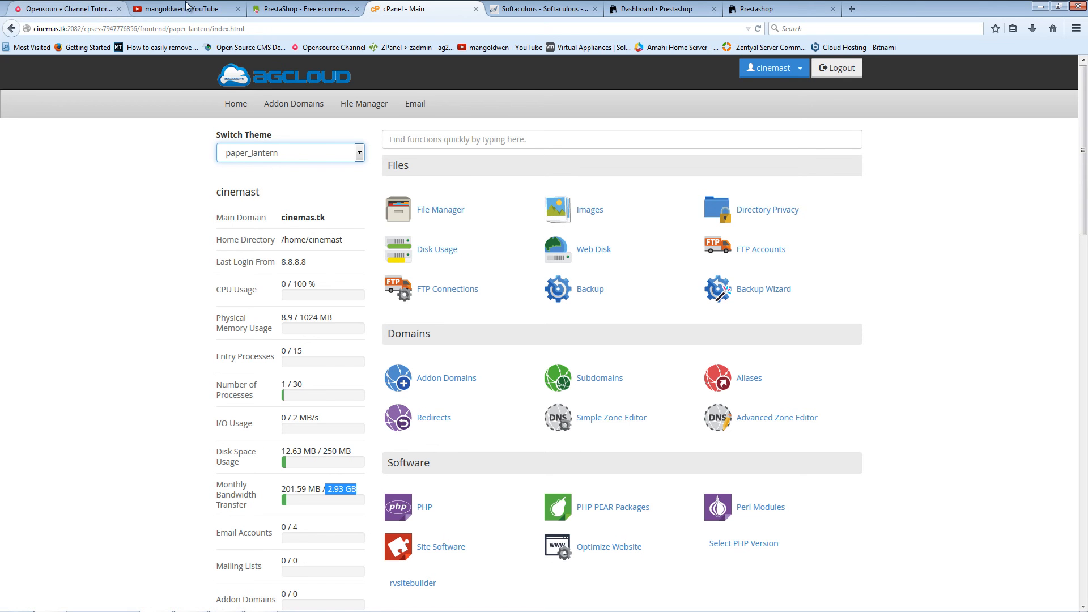
Step: On the OpenSourceChannel website, start loading the TUTORIALS page from the site menu
click(102, 9)
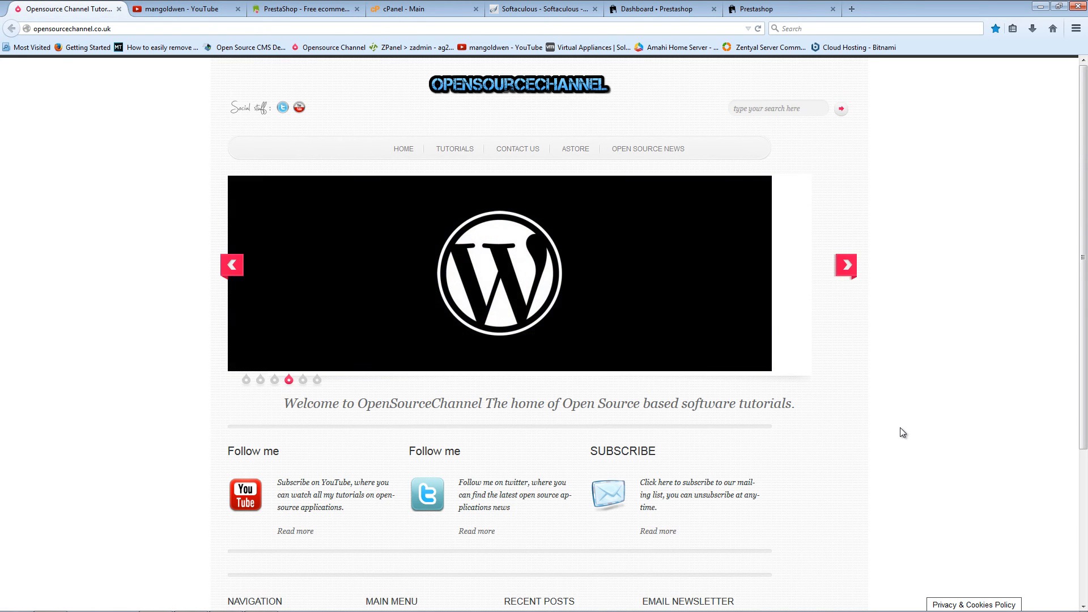
scroll(899, 426, down, 3)
scroll(899, 426, up, 3)
click(444, 147)
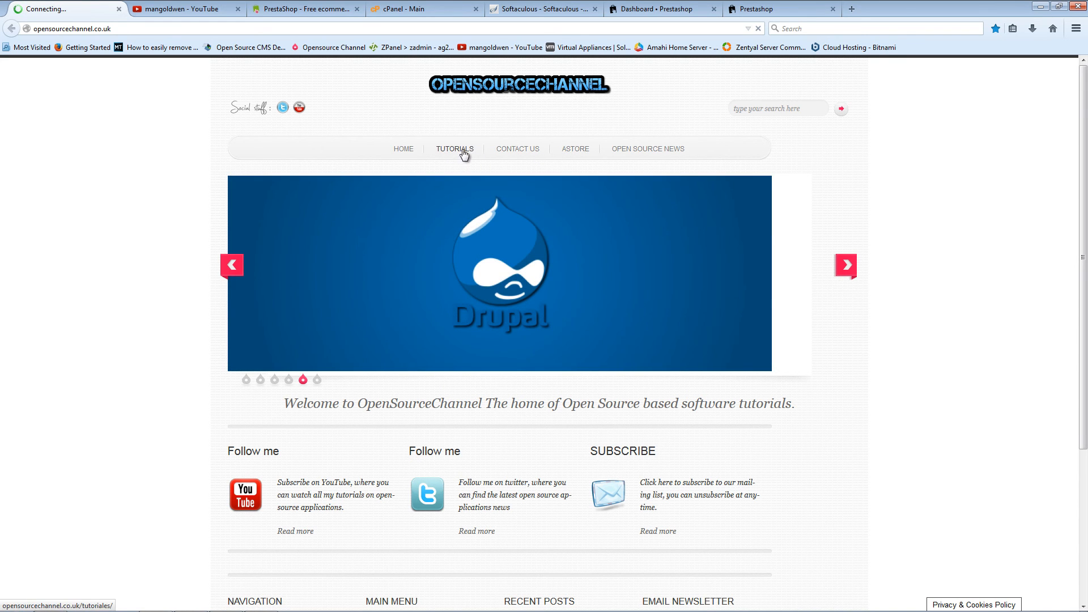
Step: Close the leftover Prestashop storefront tab and look over the OpenSourceChannel home page
click(831, 8)
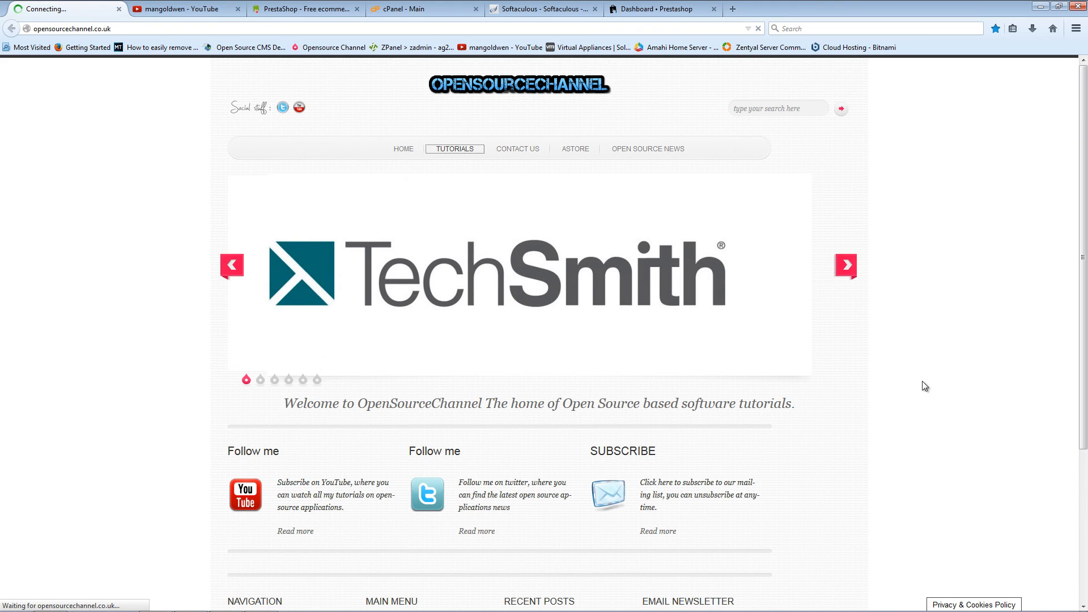
scroll(922, 383, down, 3)
scroll(922, 376, up, 3)
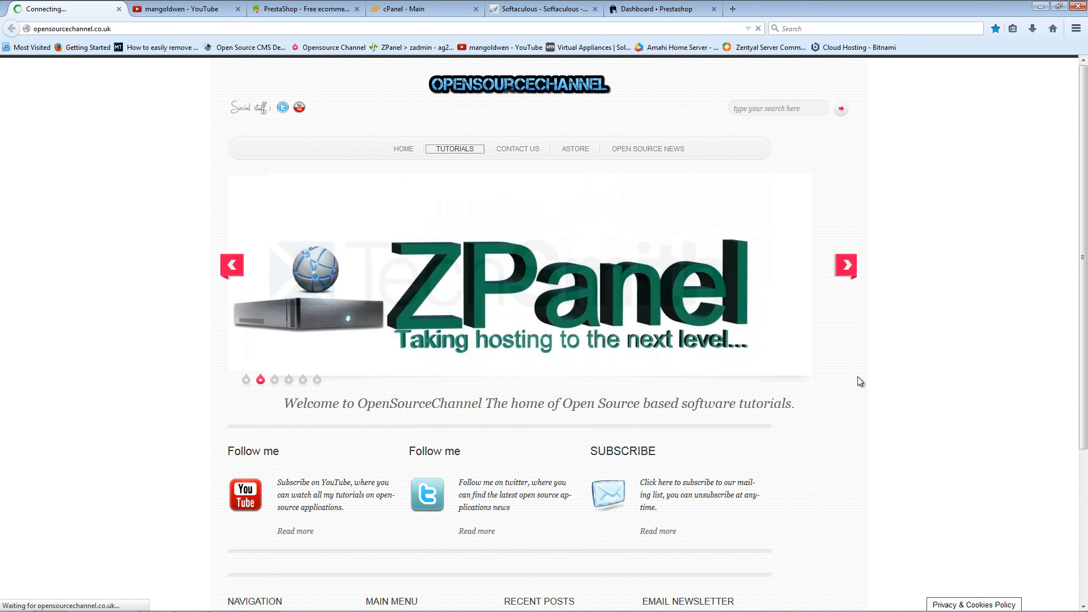
scroll(534, 357, down, 2)
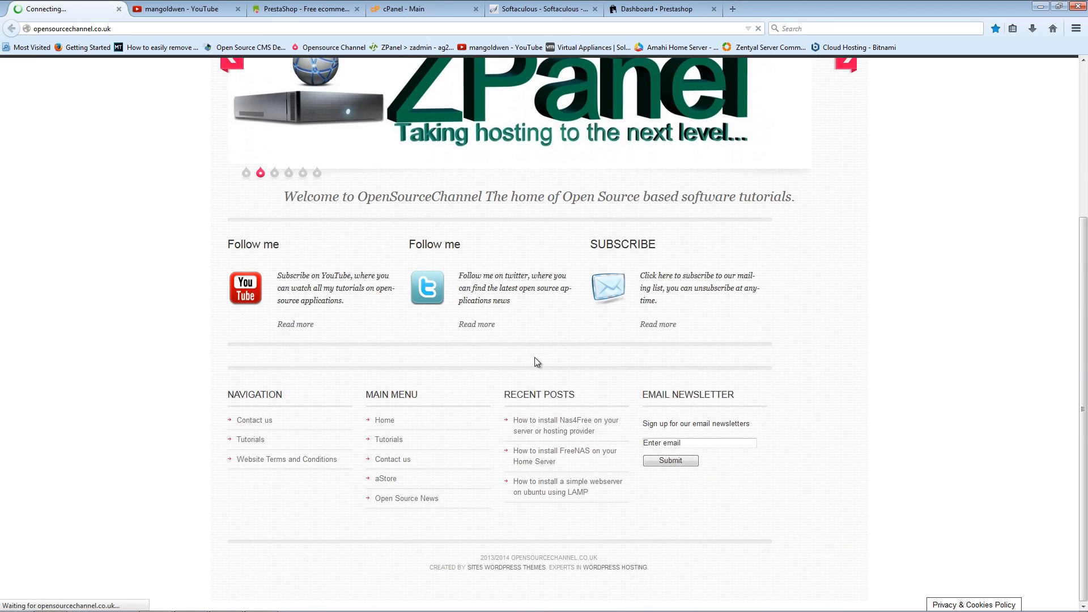
scroll(534, 357, up, 2)
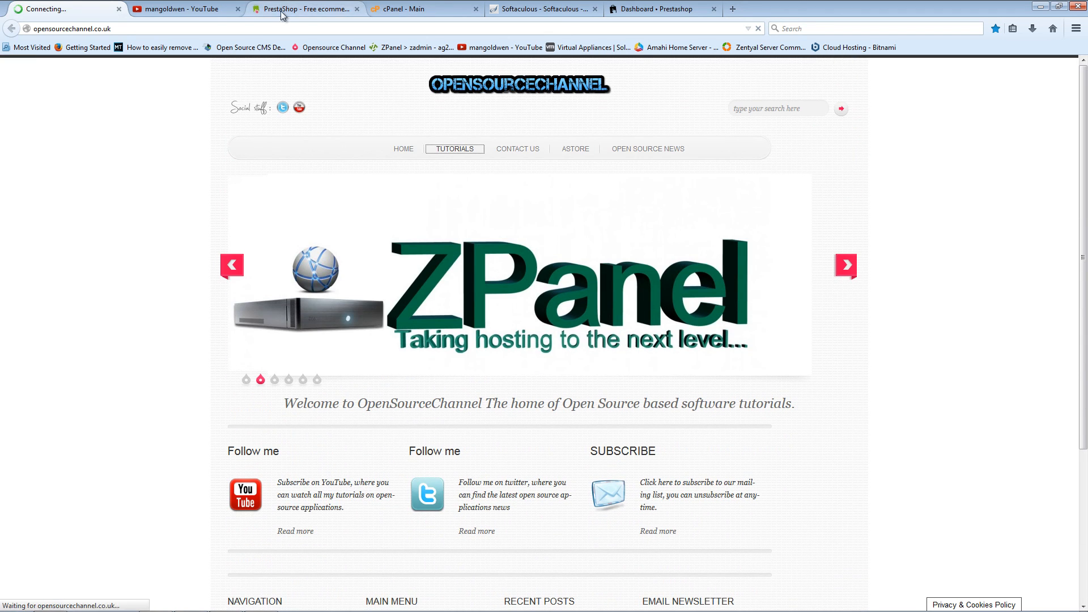
Step: Close the PrestaShop site tab, log out of cPanel, and return to the Tutorials page
click(298, 9)
click(356, 10)
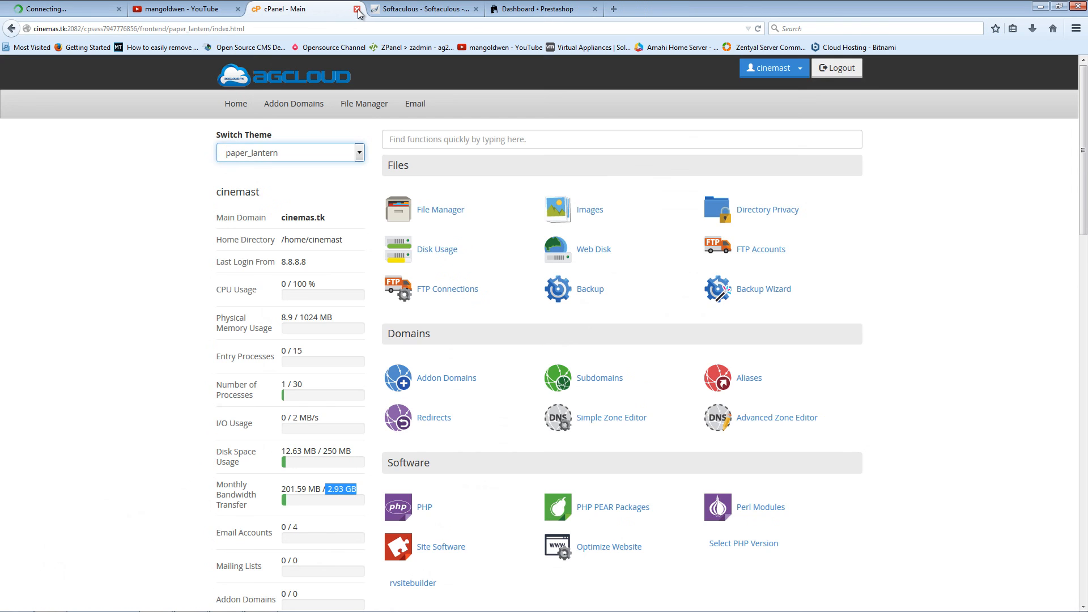
click(838, 68)
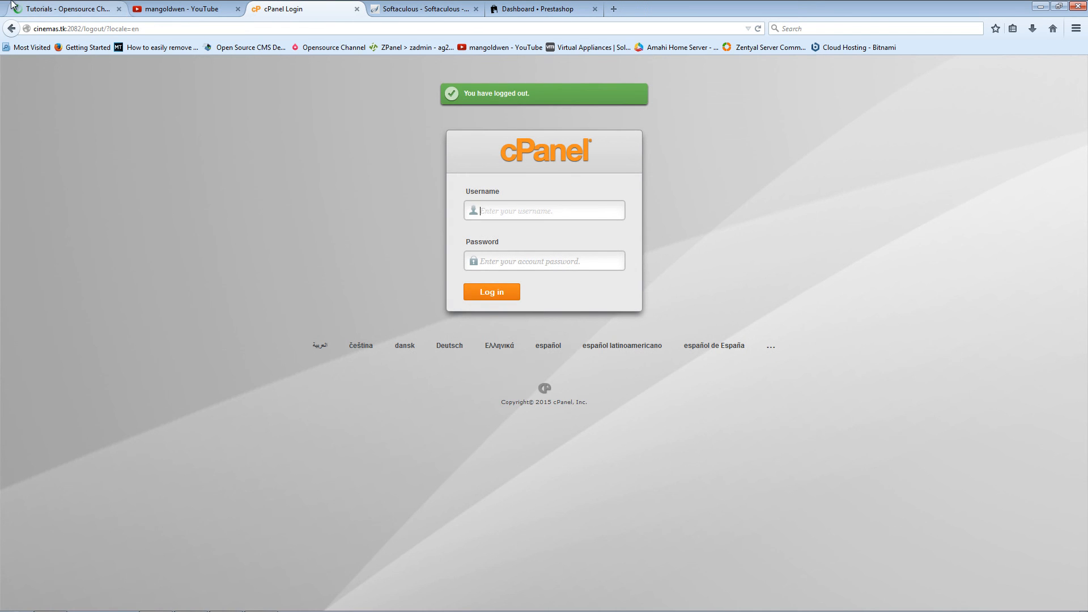
click(57, 11)
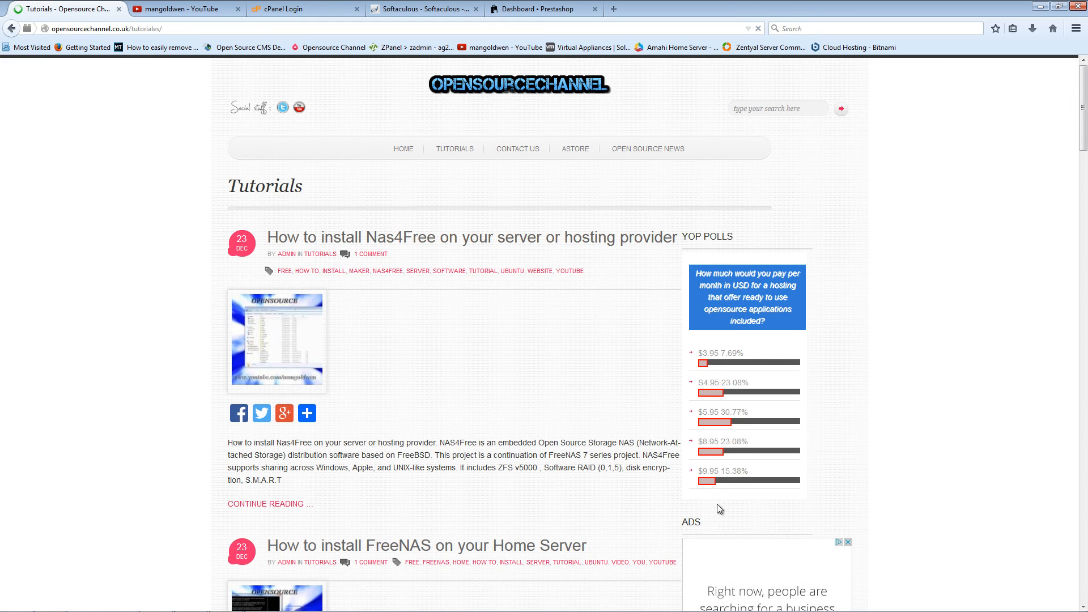
Step: Browse the Nas4Free and FreeNAS tutorial posts, then bring up the YouTube About page
scroll(713, 352, down, 4)
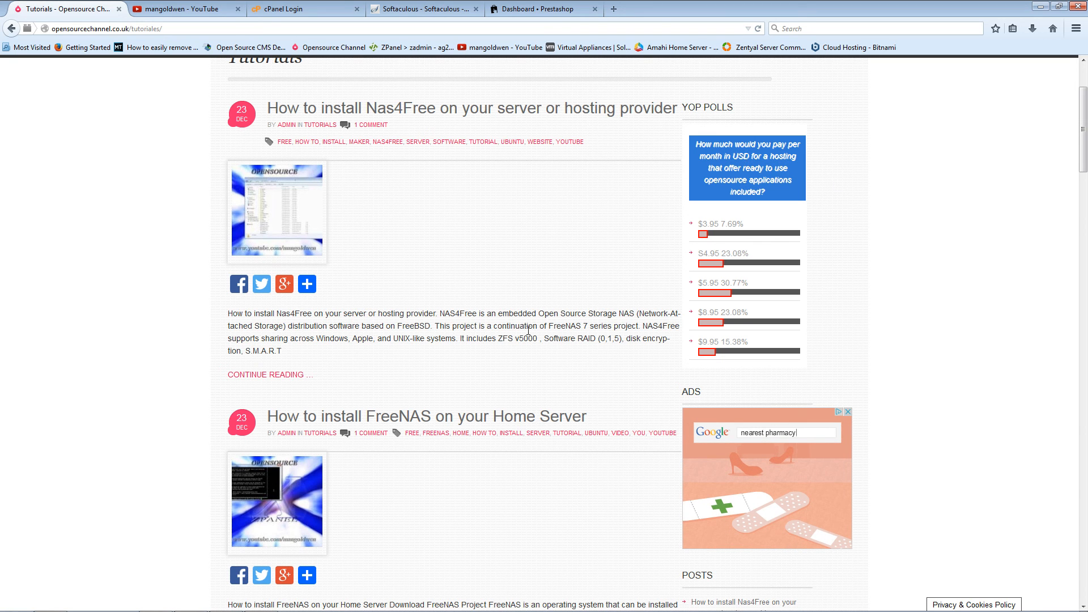
click(308, 285)
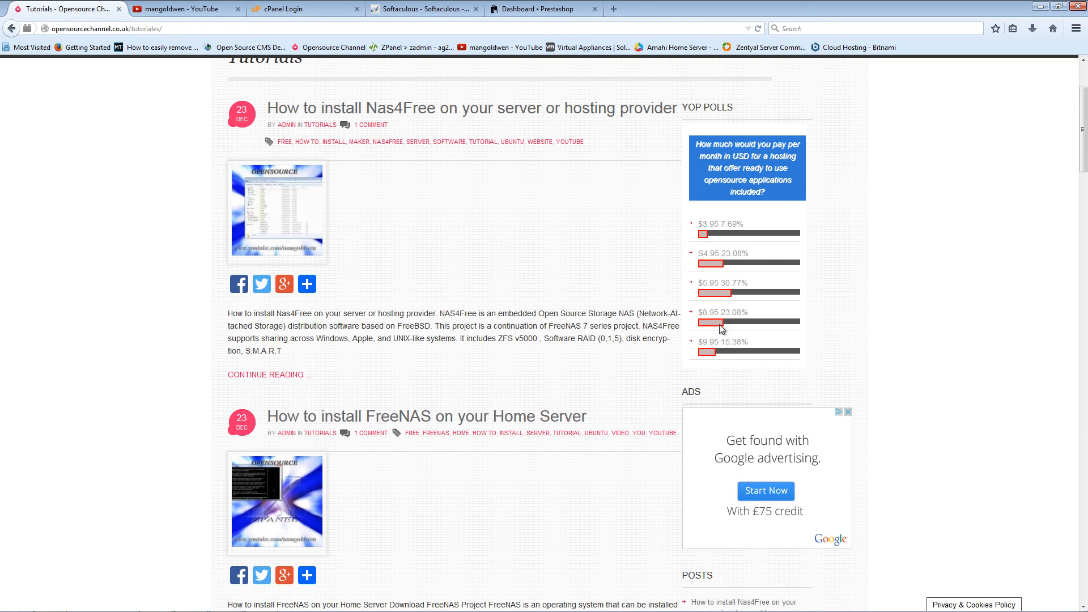
scroll(946, 396, up, 3)
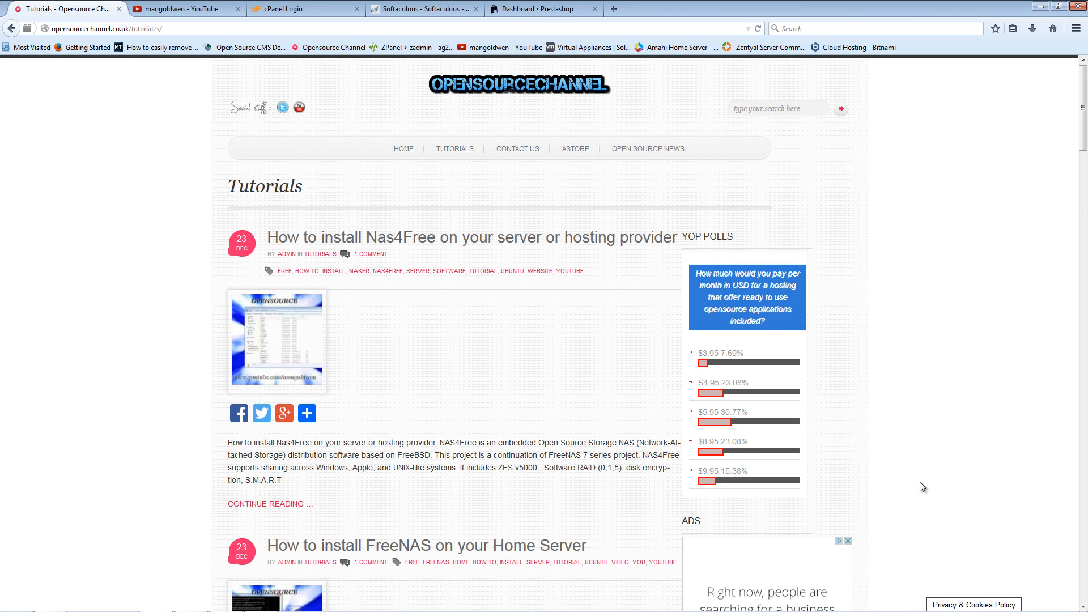
scroll(922, 486, down, 1)
scroll(921, 486, down, 1)
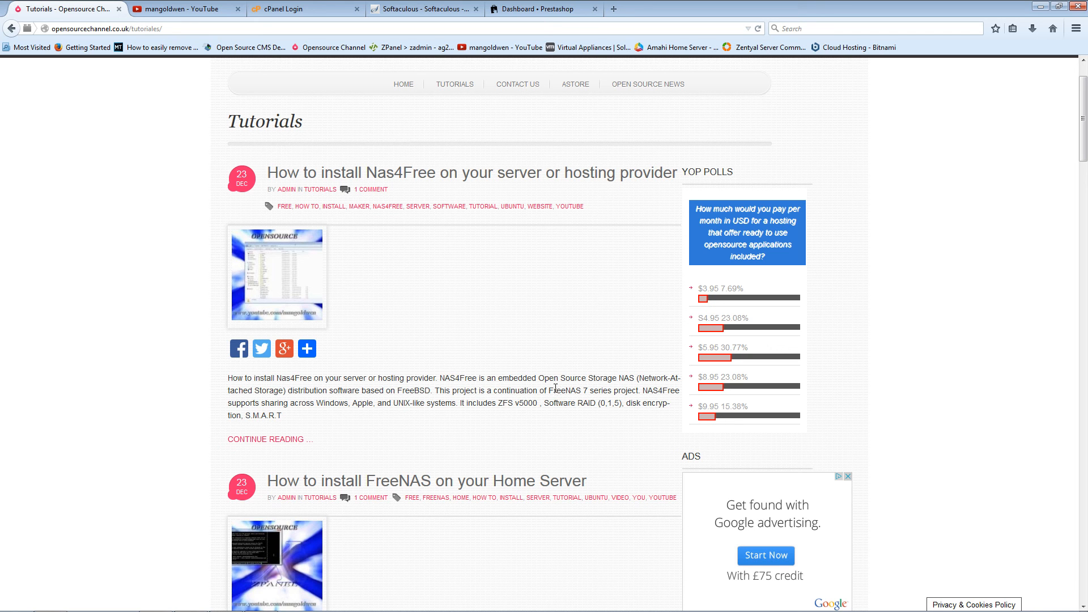
scroll(540, 400, up, 2)
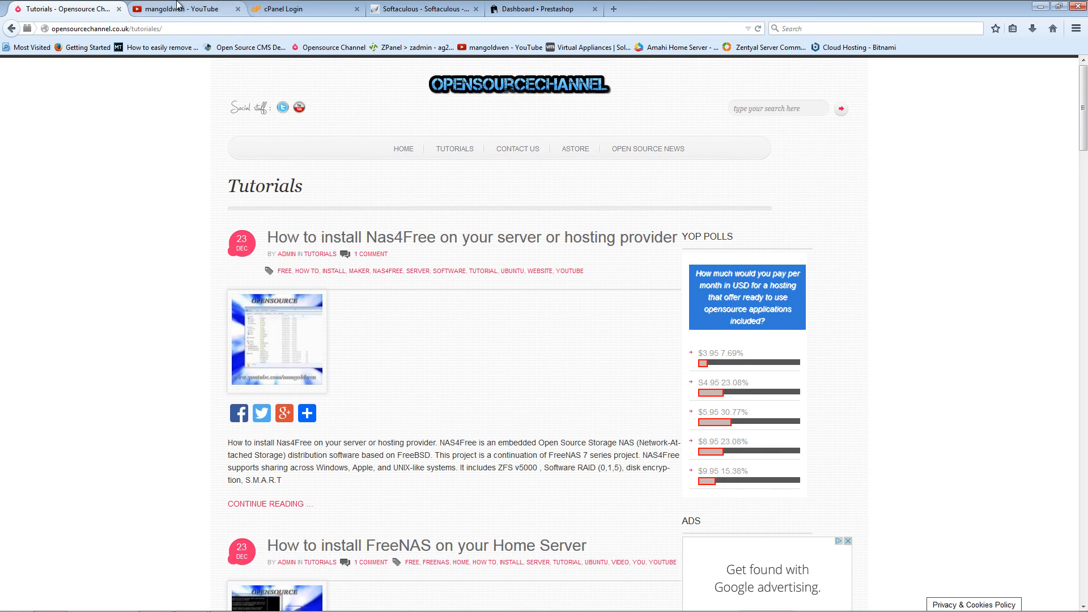
click(181, 9)
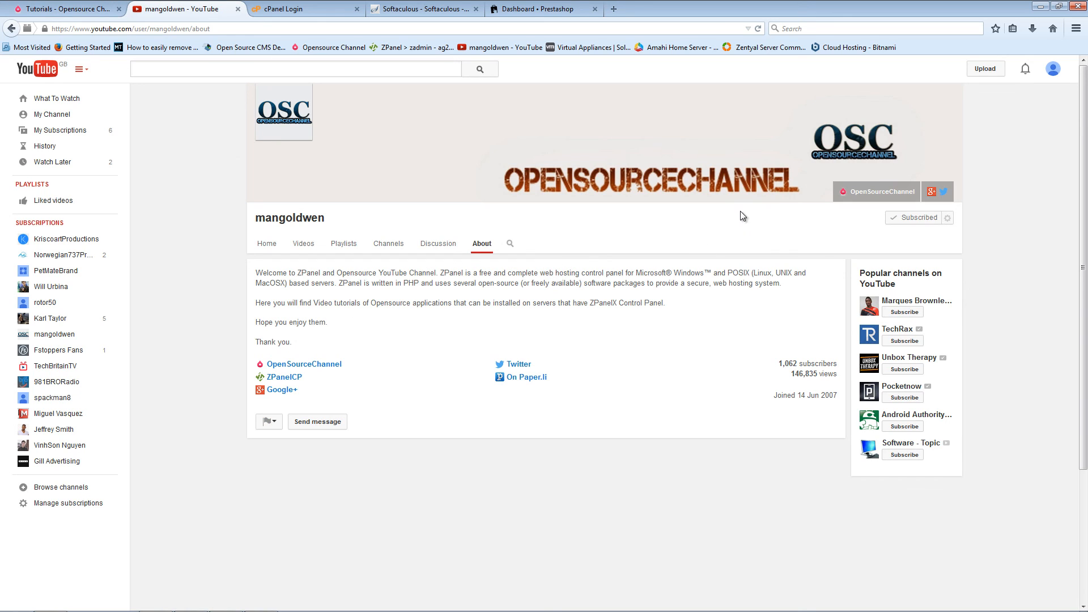